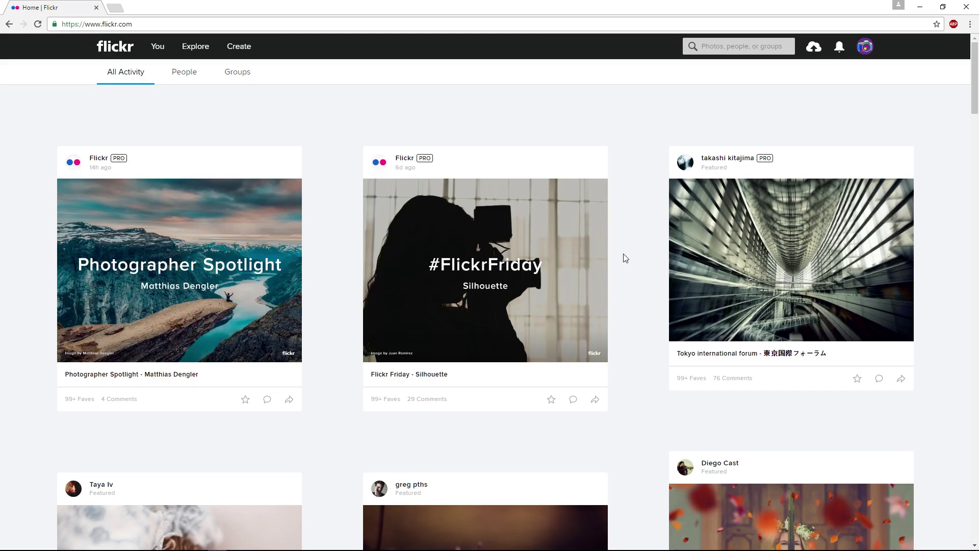
# Search the photos for "city street" with SafeSearch on and the license filter set to "Commercial use & mods allowed"
pyautogui.click(707, 45)
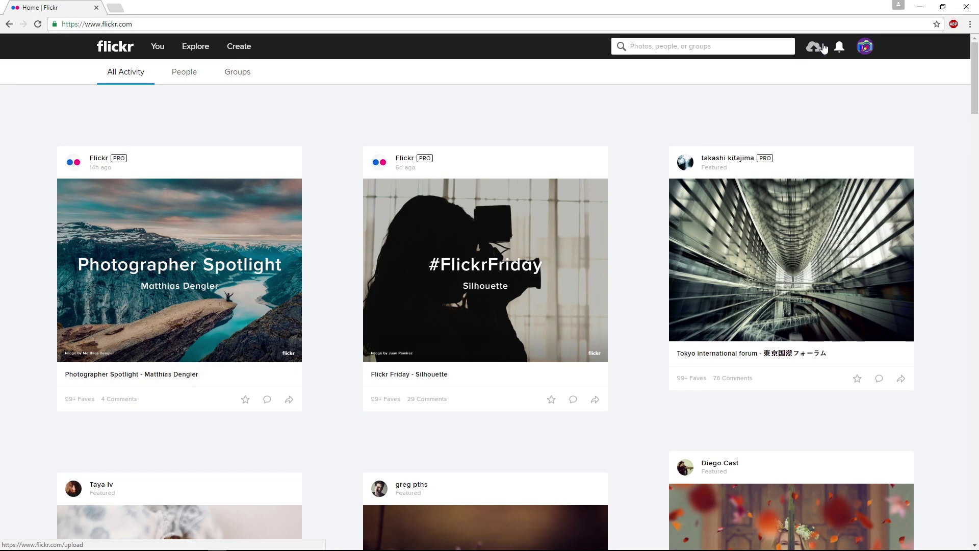
pyautogui.write('city street')
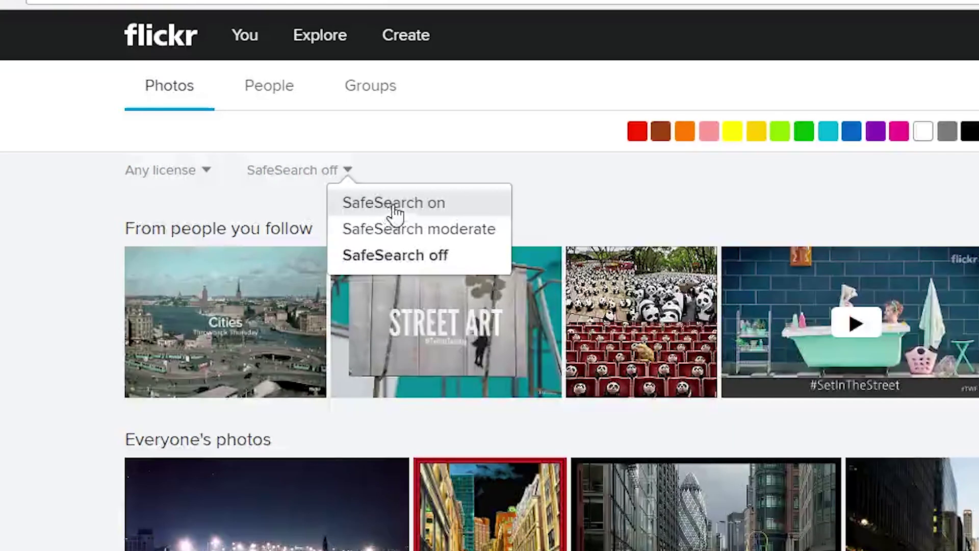
pyautogui.click(392, 204)
pyautogui.click(204, 171)
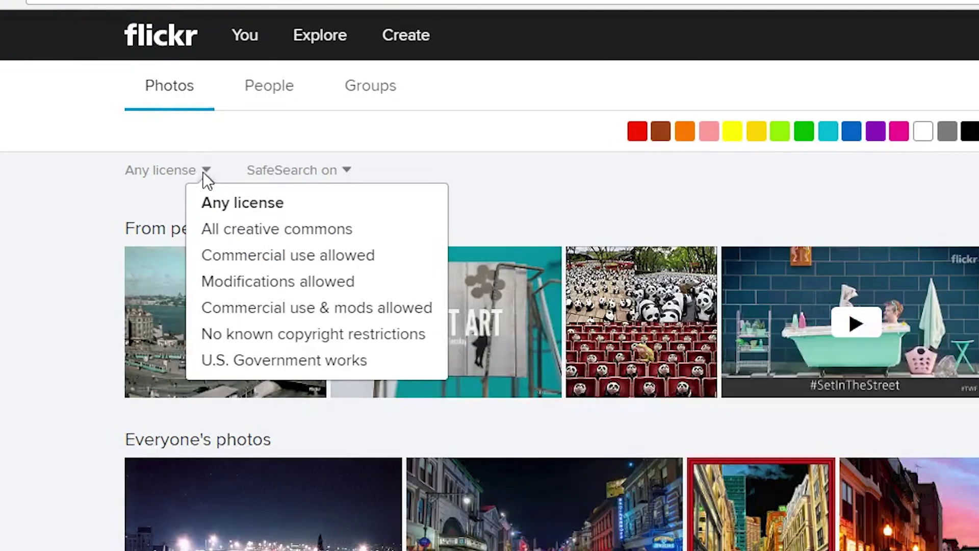
pyautogui.click(258, 317)
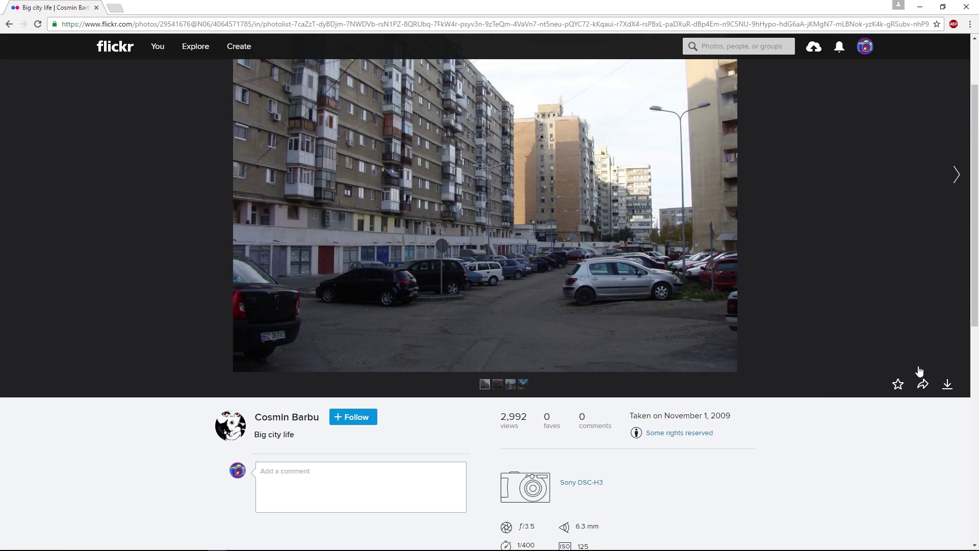
# Download the "Big city life" photo in its Original size (3264 × 2448)
pyautogui.click(948, 389)
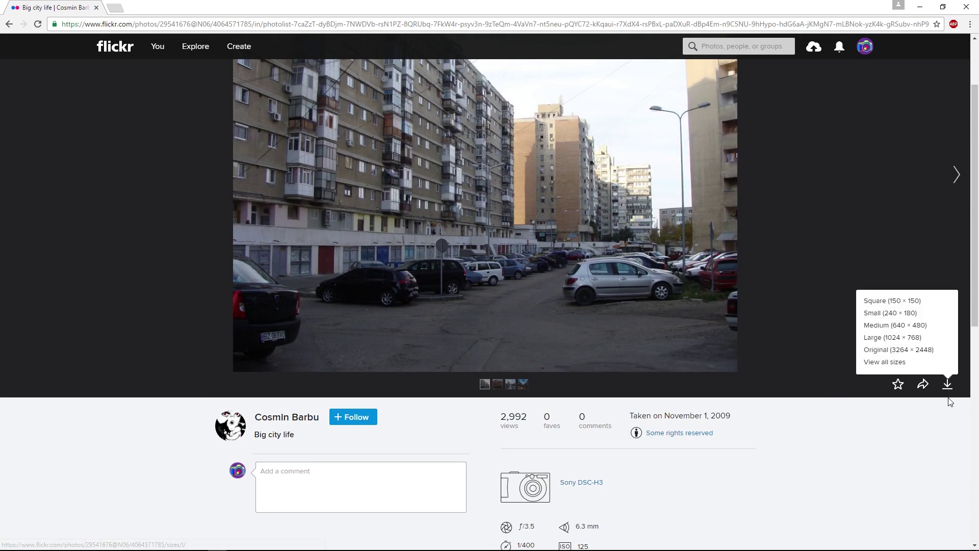
pyautogui.click(933, 343)
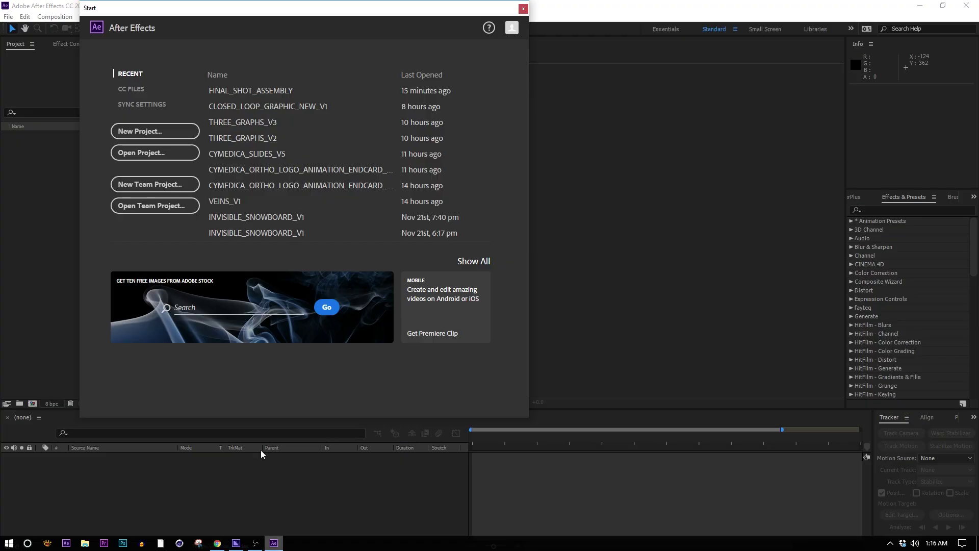
# Switch to After Effects and create a new HDTV 1080 24 composition, 1920 × 1080 px at 24 fps, lasting 0:00:11:01
pyautogui.click(274, 543)
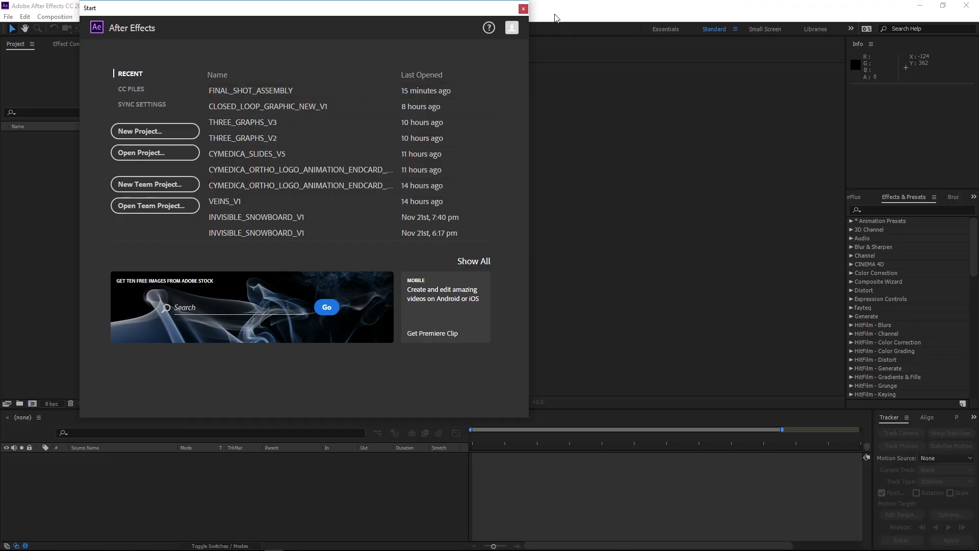
pyautogui.click(523, 8)
pyautogui.click(66, 17)
pyautogui.click(60, 29)
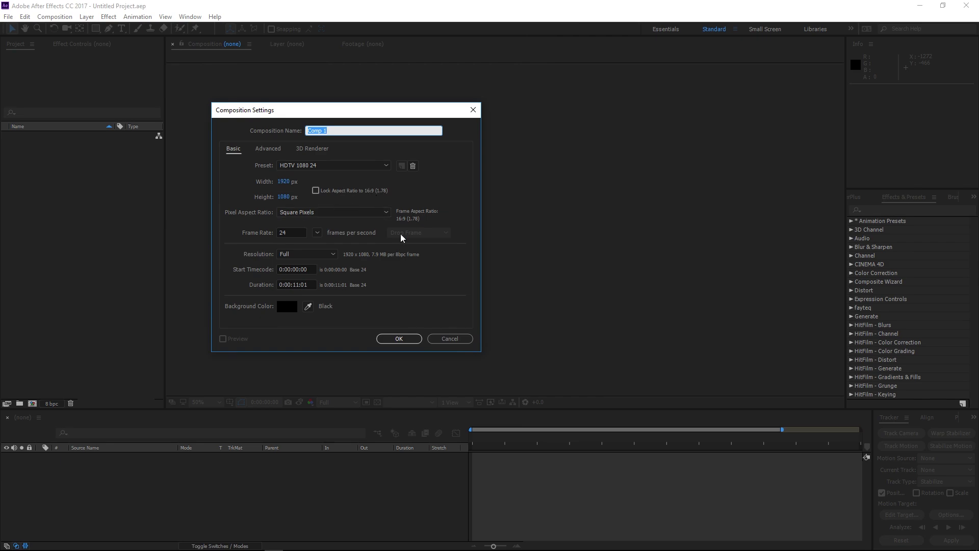
pyautogui.click(408, 339)
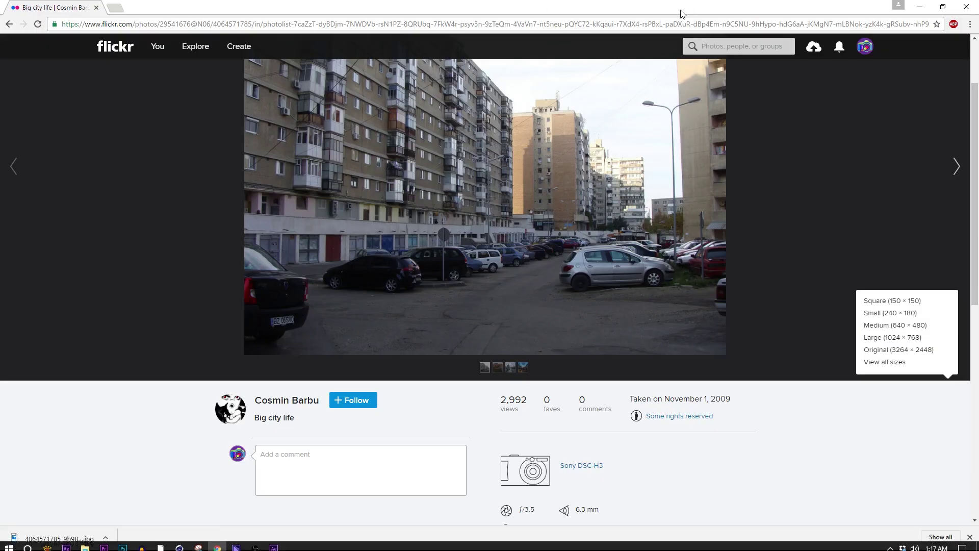
# Bring the downloaded street photo into the composition, scale it down to about the frame's width and place it at position 960, 378
pyautogui.doubleClick(681, 14)
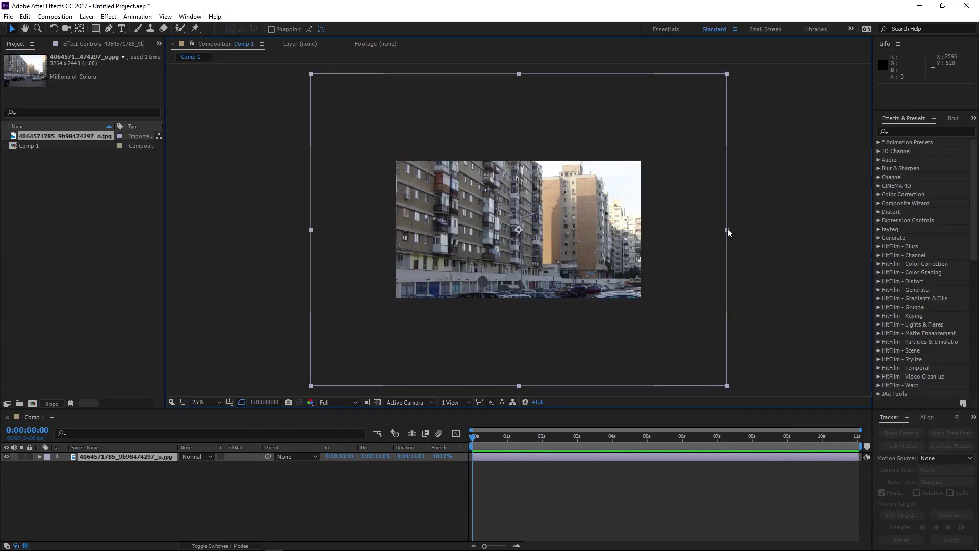
pyautogui.moveTo(727, 229); pyautogui.dragTo(659, 211)
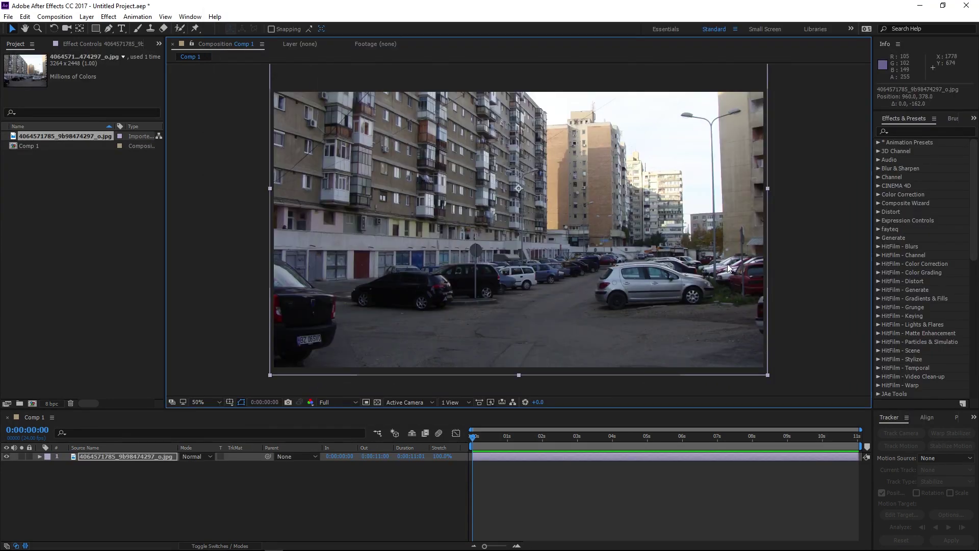
pyautogui.moveTo(764, 355); pyautogui.dragTo(716, 389)
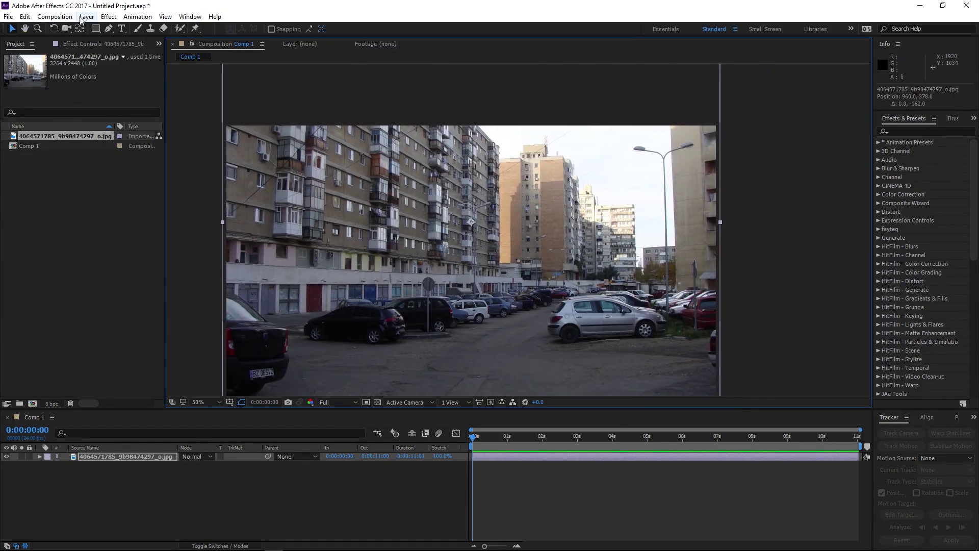
# Pre-compose the street photo layer as "Background", moving all attributes into the new composition
pyautogui.click(56, 17)
pyautogui.write('B')
pyautogui.write('ackground')
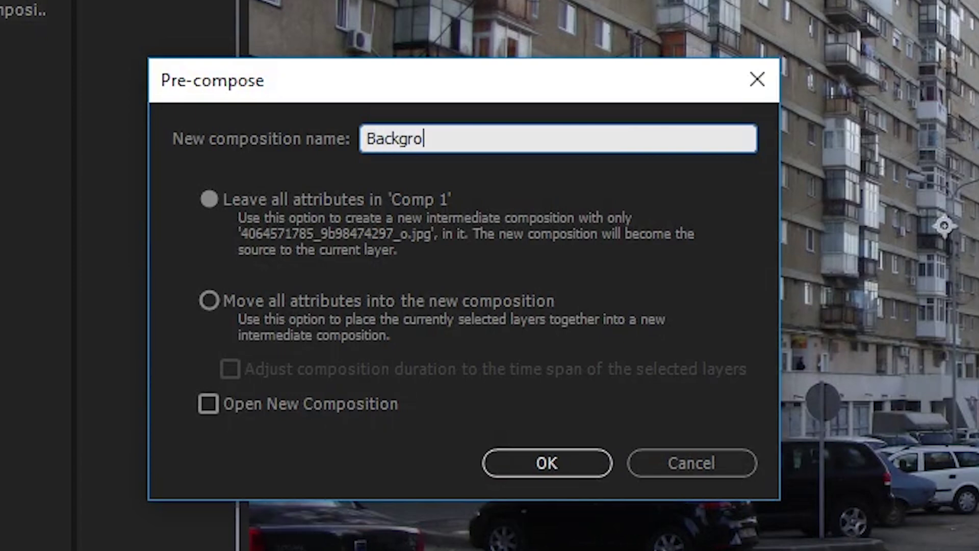
pyautogui.click(285, 301)
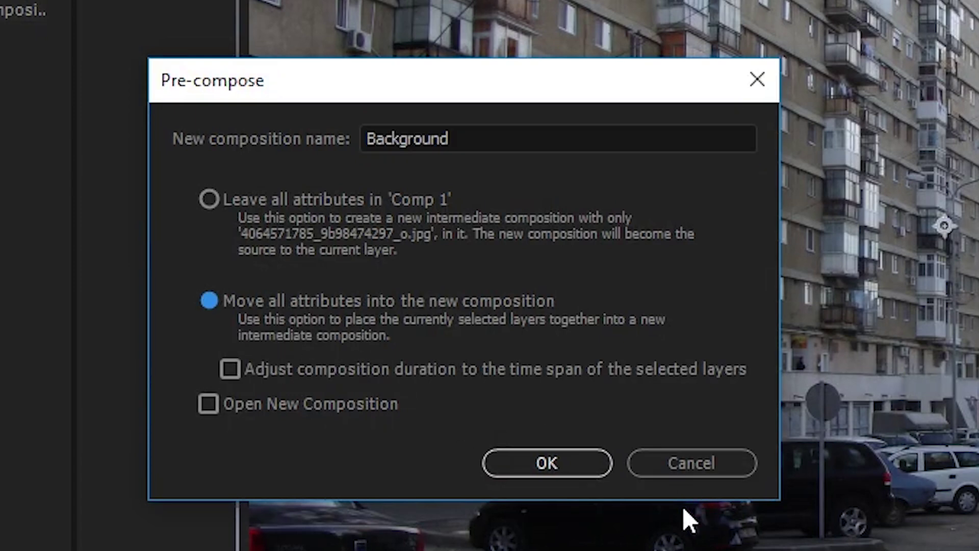
pyautogui.click(598, 459)
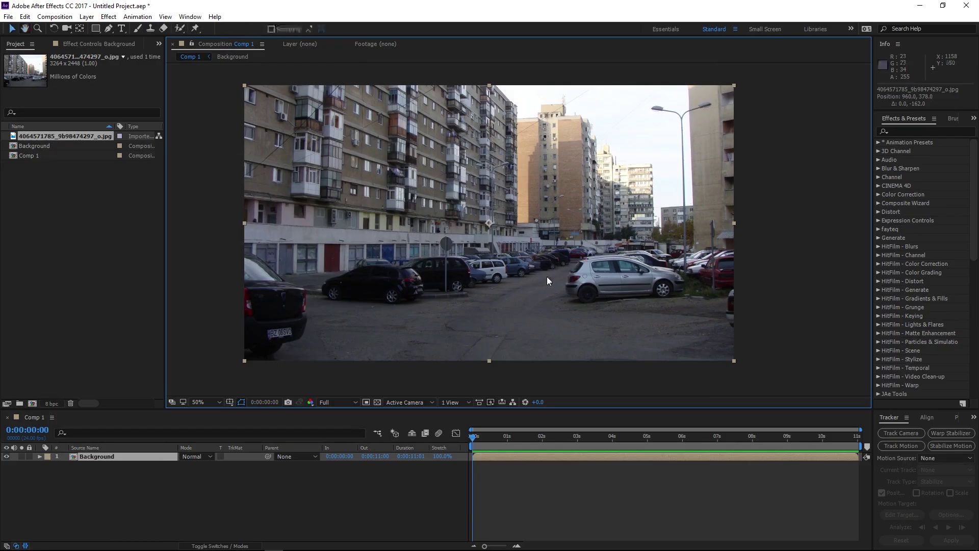
pyautogui.moveTo(546, 261); pyautogui.dragTo(547, 281)
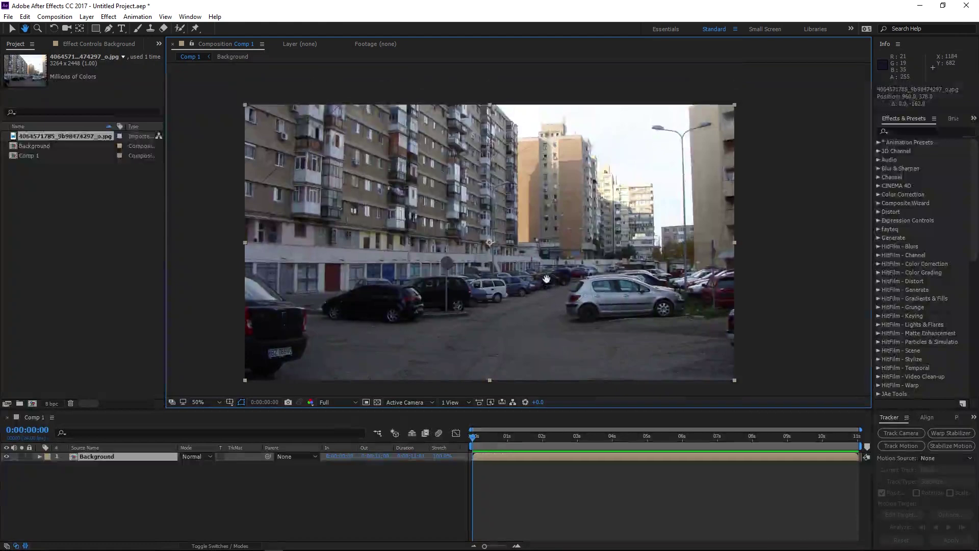
# Switch to the browser and get the "Low Poly Black Background" clip from FootageCrate's motion graphics backgrounds
pyautogui.moveTo(260, 543)
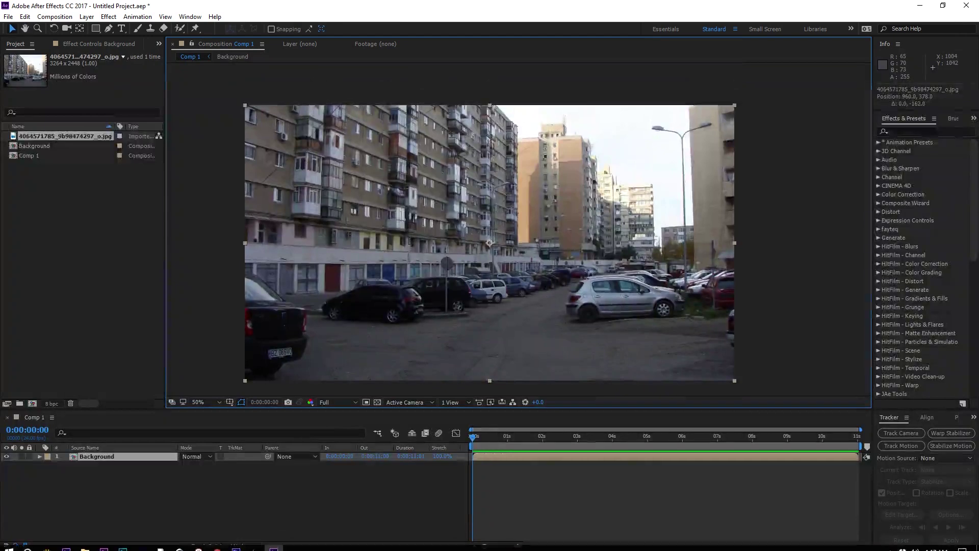
pyautogui.click(217, 543)
pyautogui.click(328, 18)
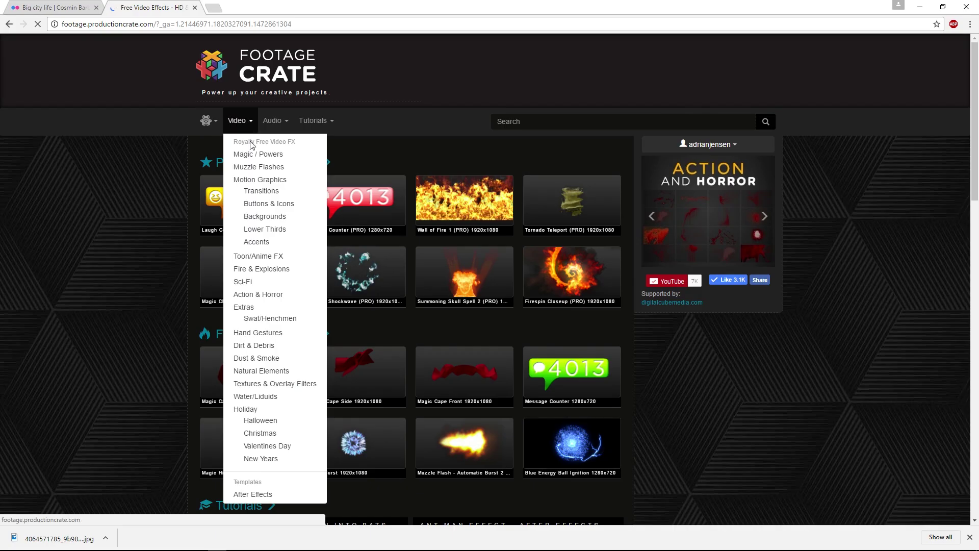
pyautogui.click(270, 213)
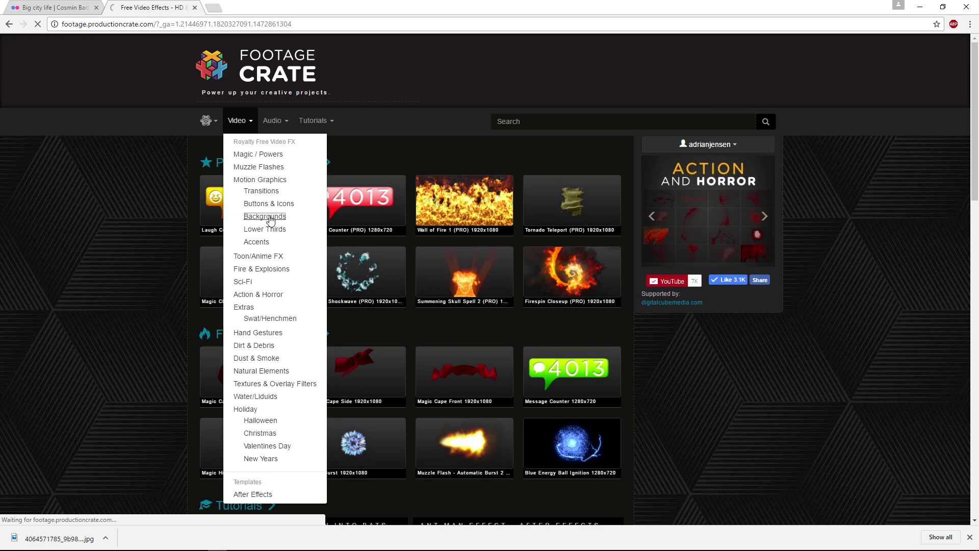
pyautogui.scroll(-1, 147, 324)
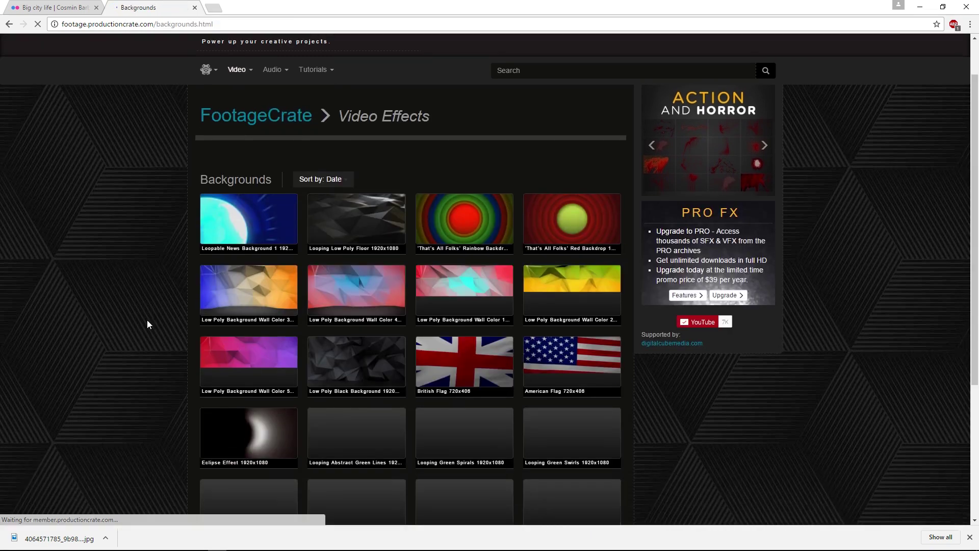
pyautogui.click(357, 356)
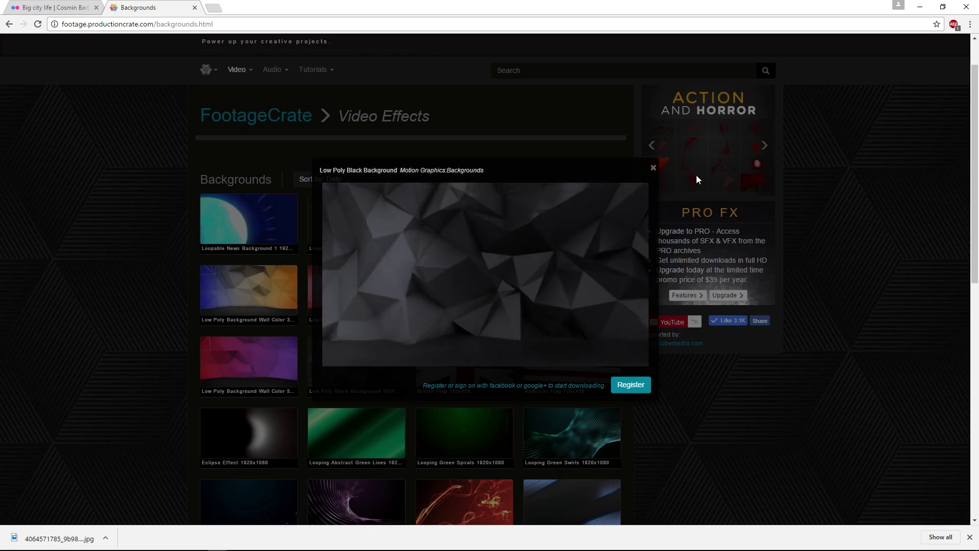
pyautogui.click(732, 383)
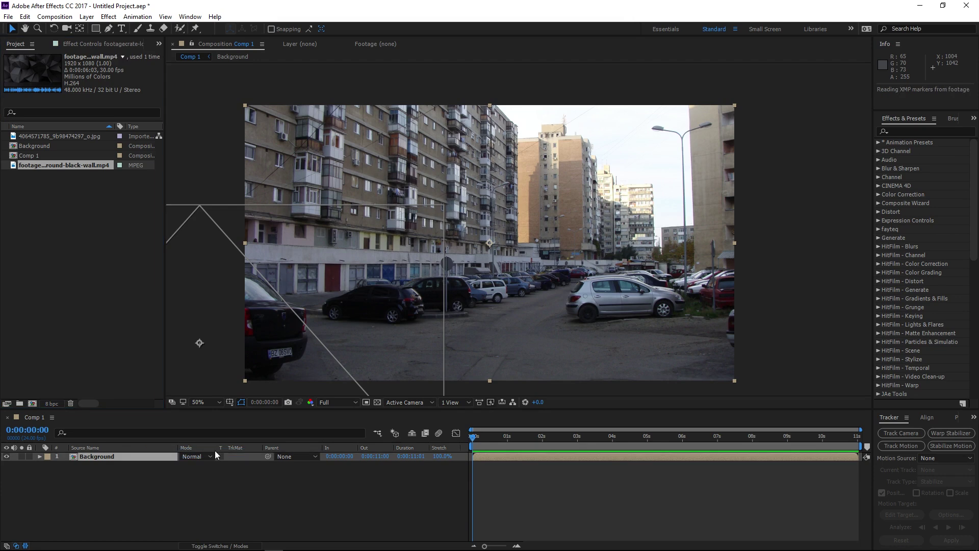
# Add the low-poly black wall clip above the Background layer in Comp 1 and shorten the composition to 3 seconds
pyautogui.moveTo(64, 165); pyautogui.dragTo(216, 451)
pyautogui.scroll(-2, 482, 273)
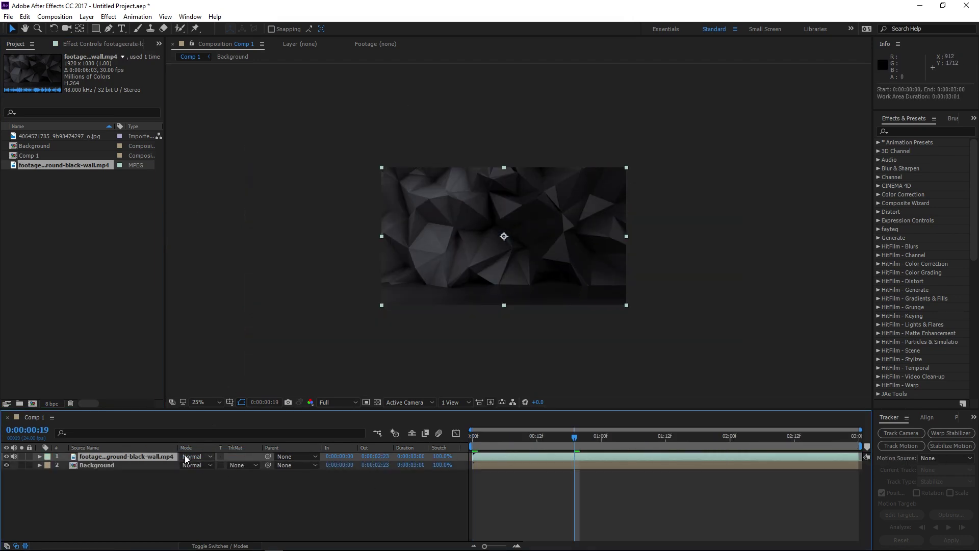
# Blend the wall clip with Screen mode for alignment, enlarge it slightly beyond the frame and place it at position 980, 506
pyautogui.click(194, 456)
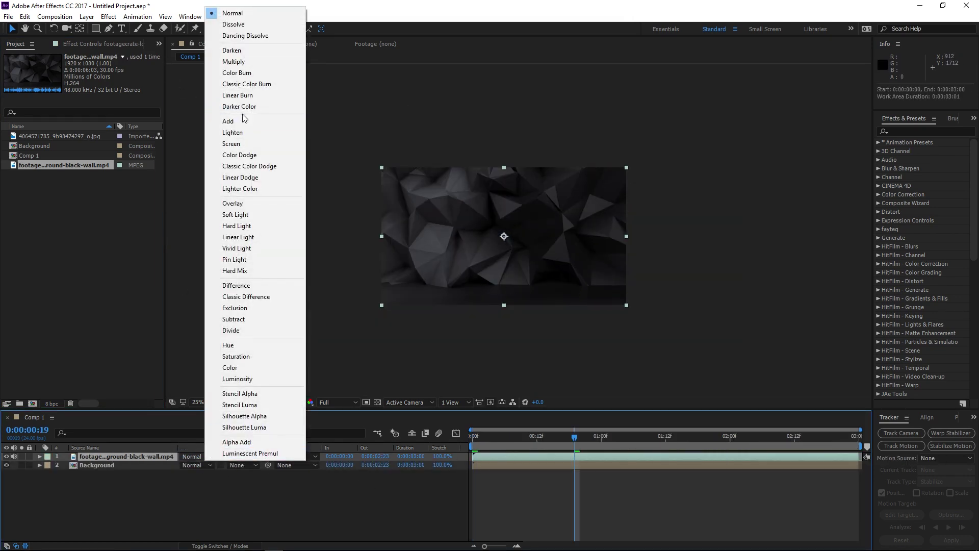
pyautogui.click(250, 143)
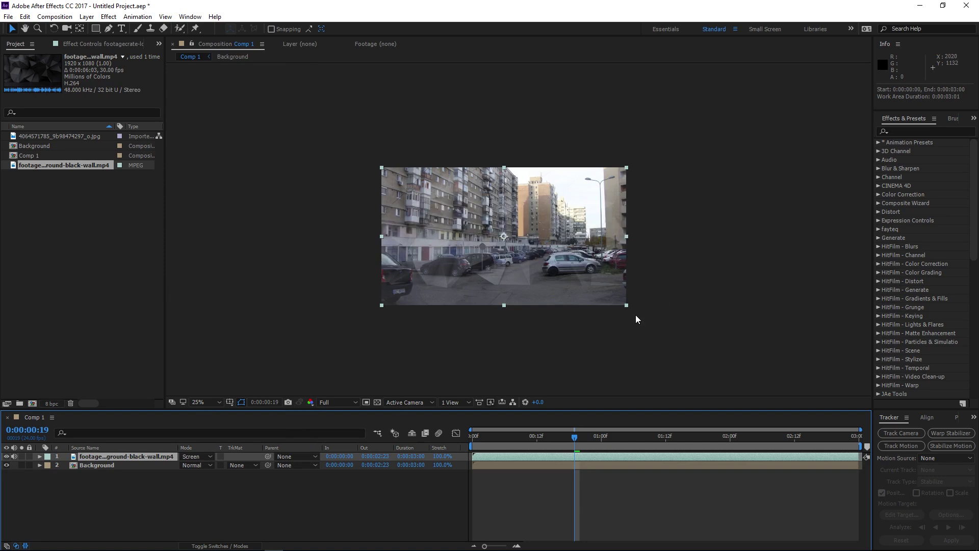
pyautogui.press('.')
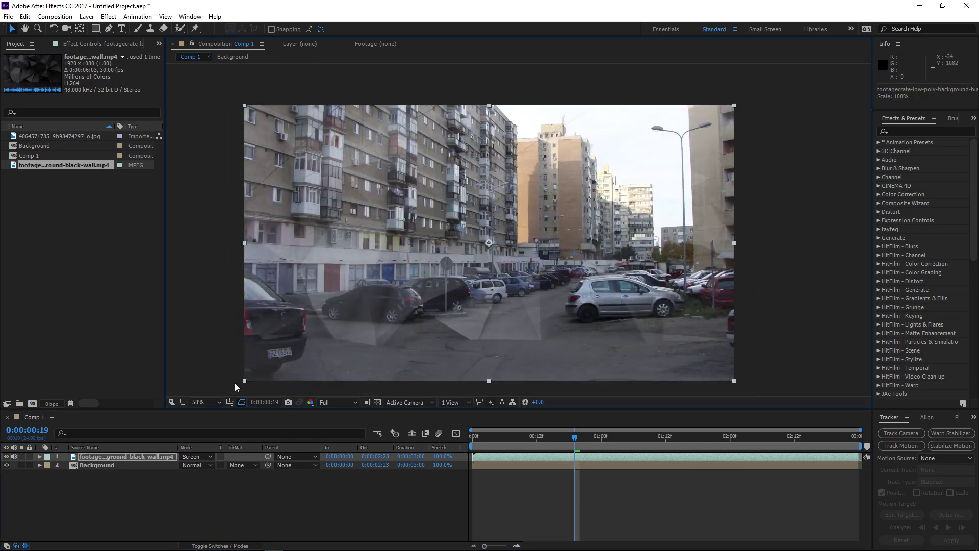
pyautogui.moveTo(238, 383); pyautogui.dragTo(230, 391)
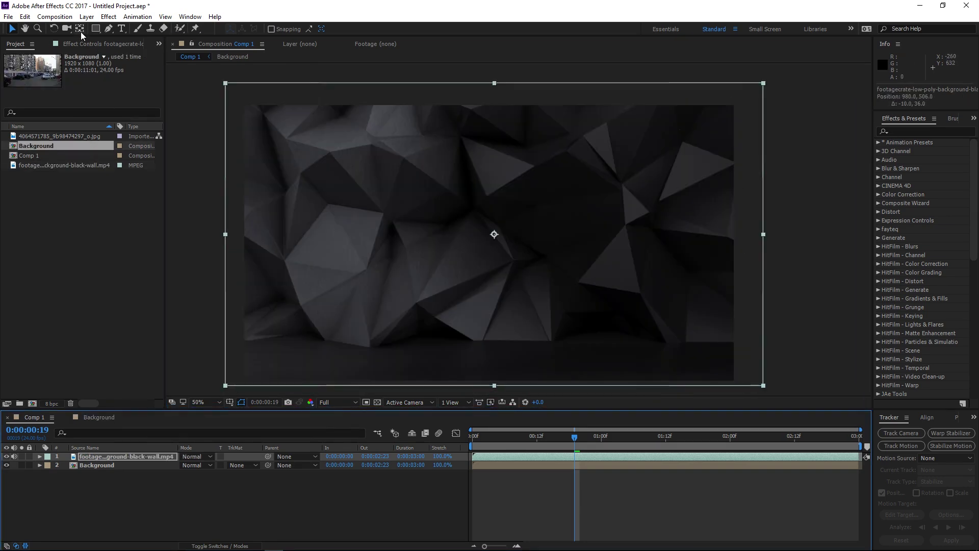
# Pre-compose the wall clip as "Fractal Map", moving all attributes into the new composition and opening it
pyautogui.click(87, 17)
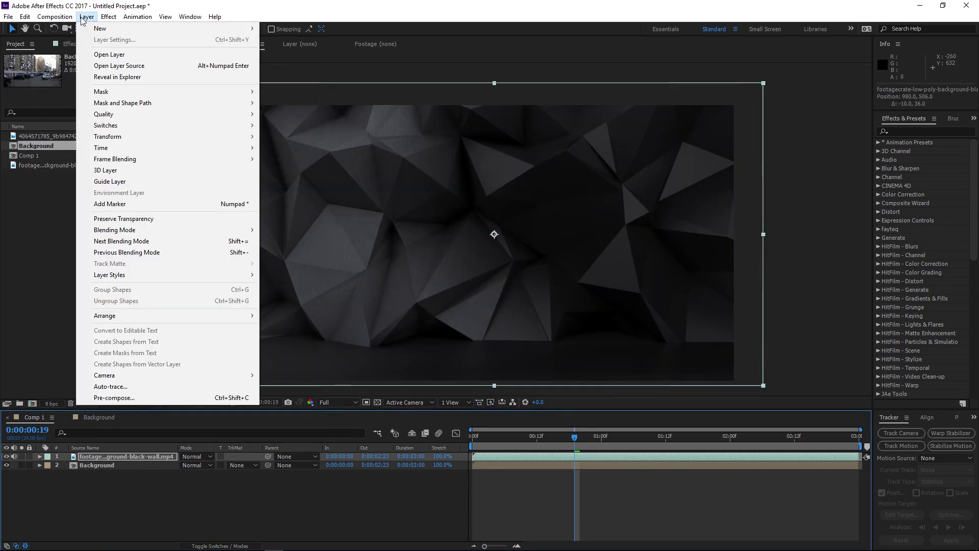
pyautogui.click(134, 400)
pyautogui.write('Fractal Map')
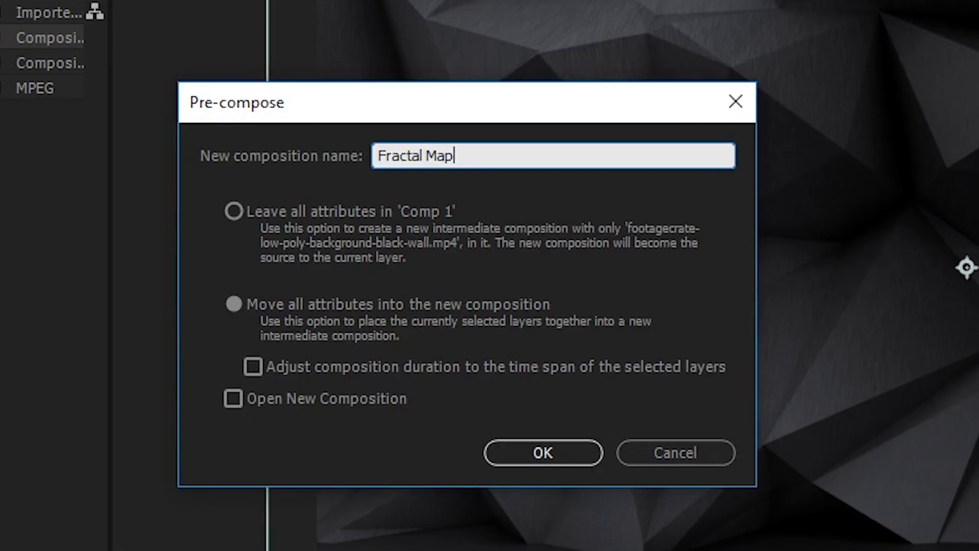
pyautogui.click(306, 308)
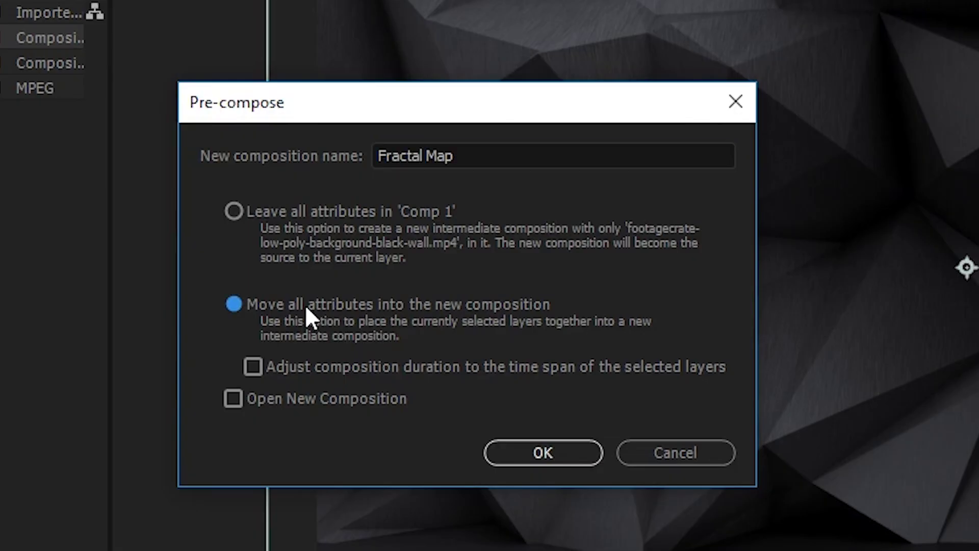
pyautogui.click(276, 399)
pyautogui.click(579, 457)
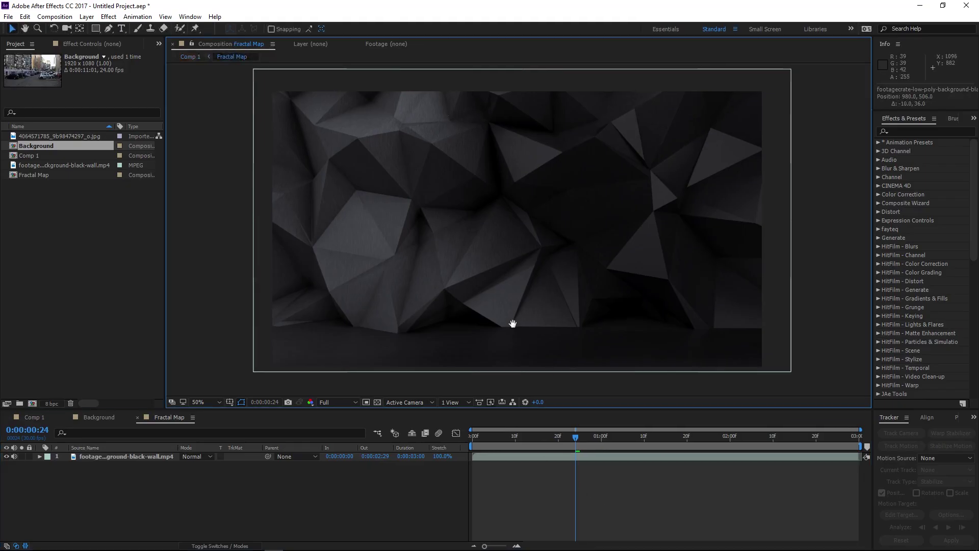
pyautogui.moveTo(512, 323)
pyautogui.mouseDown()
pyautogui.moveTo(472, 317)
pyautogui.moveTo(495, 331)
pyautogui.mouseUp()
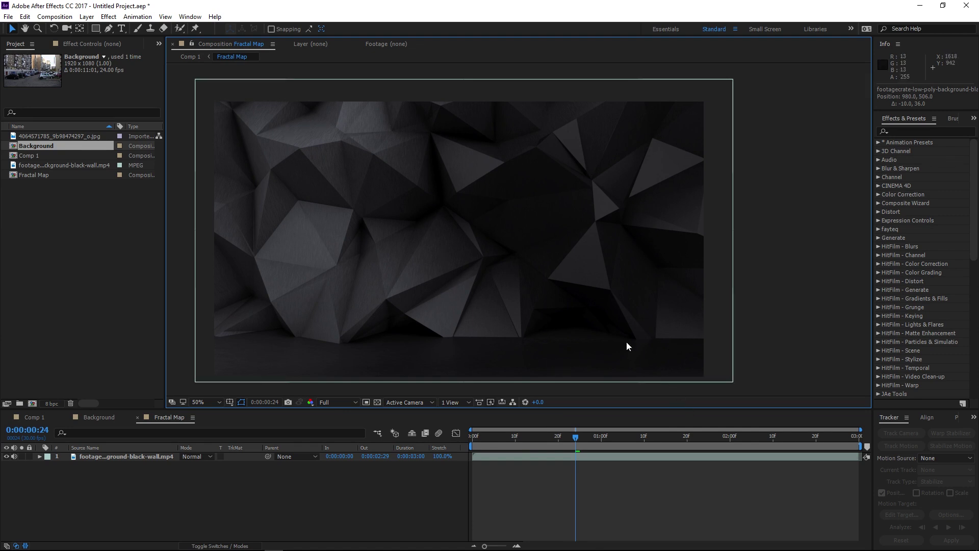
pyautogui.scroll(4, 626, 341)
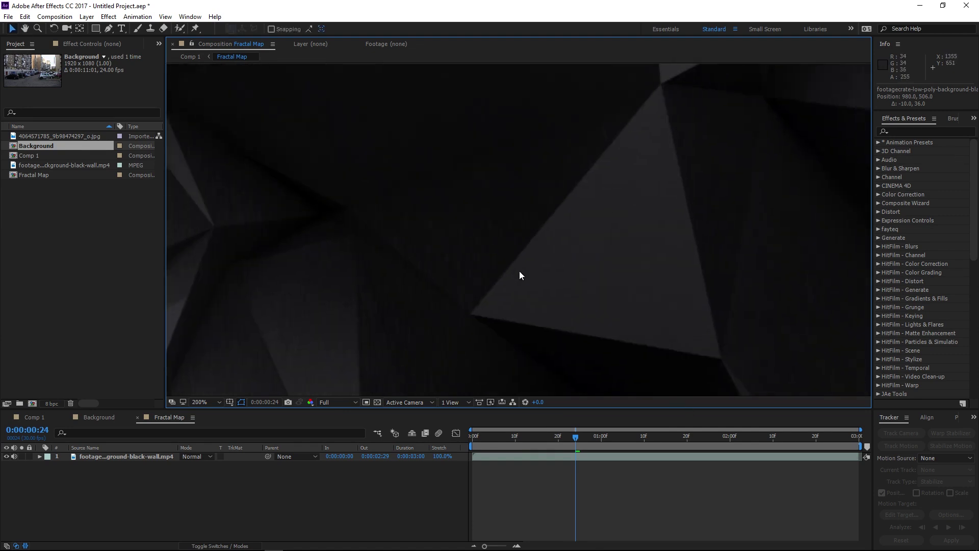
pyautogui.scroll(-4, 520, 276)
pyautogui.scroll(4, 461, 313)
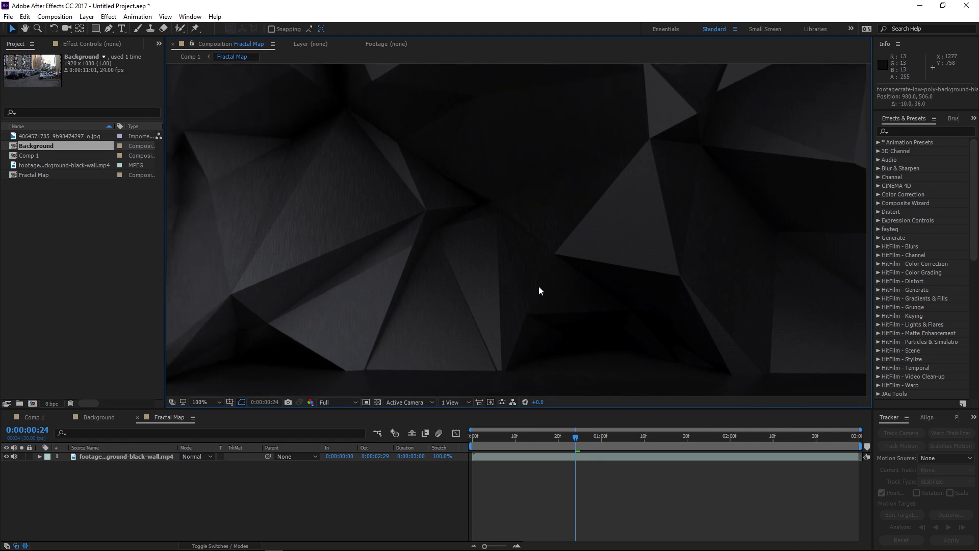
pyautogui.scroll(-4, 538, 289)
pyautogui.moveTo(479, 229); pyautogui.dragTo(463, 292)
# Apply the Levels effect to the low-poly wall clip in Fractal Map and raise its Output Black to 47
pyautogui.click(903, 131)
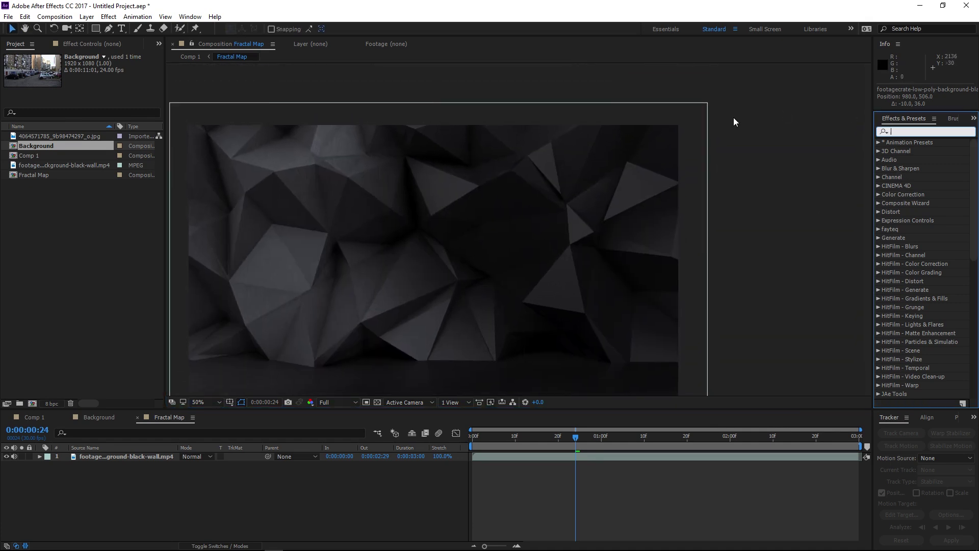
pyautogui.write('level')
pyautogui.moveTo(909, 194); pyautogui.dragTo(576, 235)
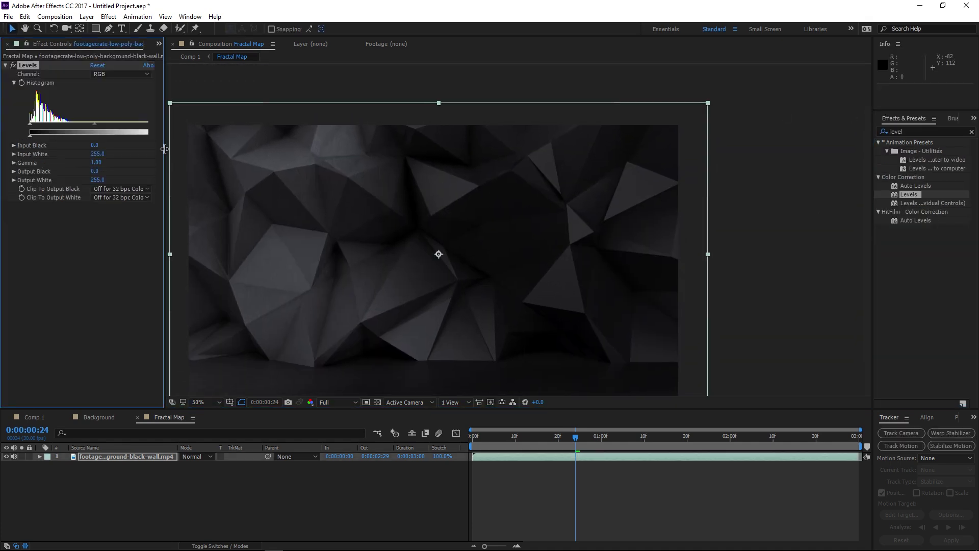
pyautogui.moveTo(164, 148); pyautogui.dragTo(196, 154)
pyautogui.moveTo(37, 144); pyautogui.dragTo(58, 142)
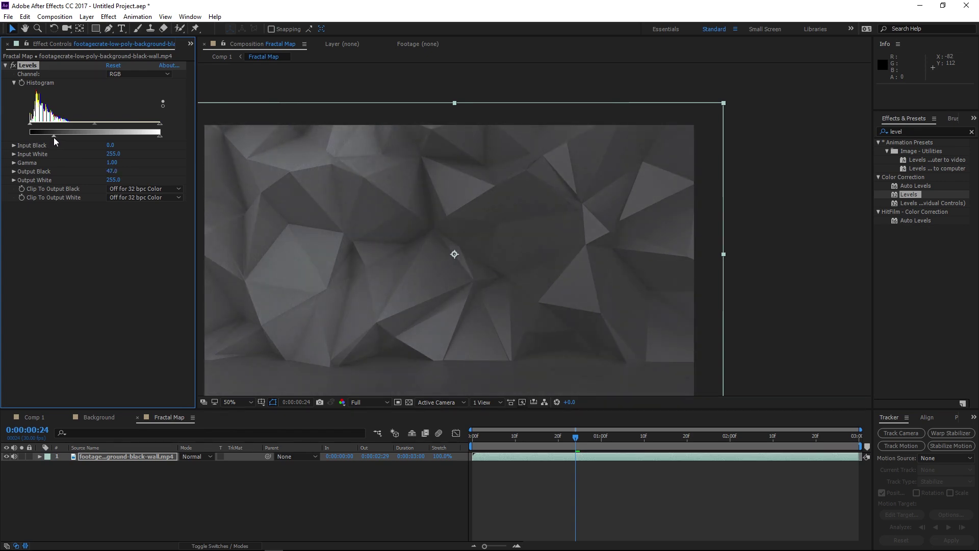
pyautogui.scroll(-2, 500, 275)
pyautogui.scroll(2, 470, 242)
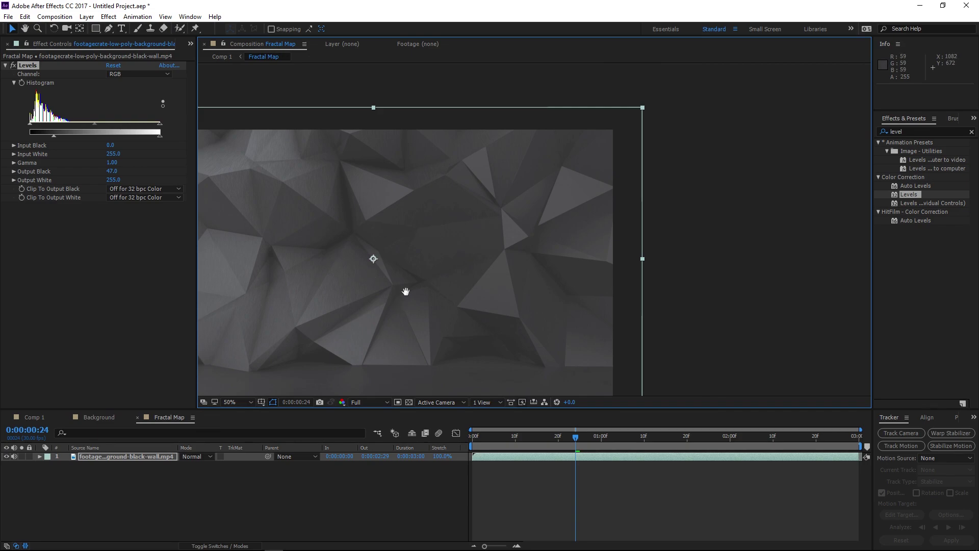
pyautogui.moveTo(405, 292); pyautogui.dragTo(470, 278)
pyautogui.moveTo(873, 79); pyautogui.dragTo(798, 85)
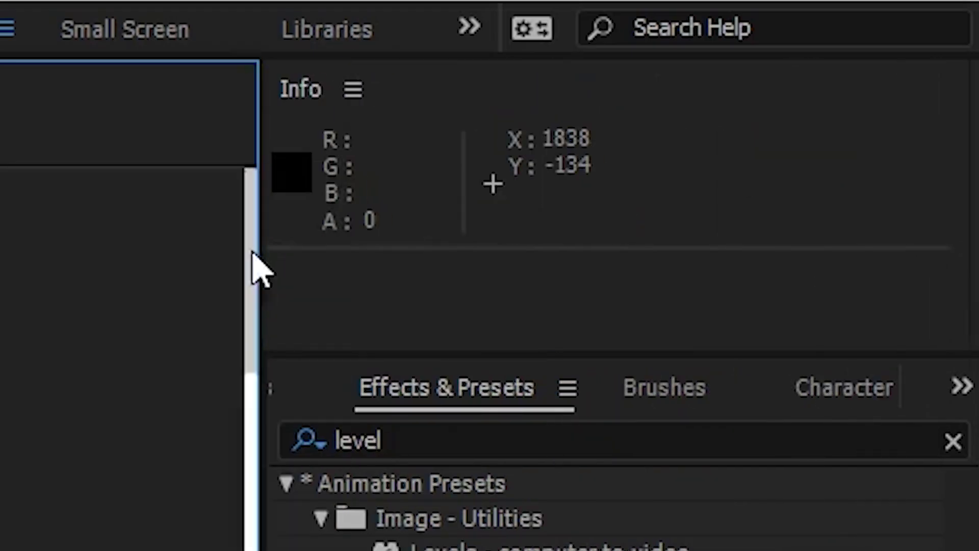
pyautogui.moveTo(254, 254); pyautogui.dragTo(243, 253)
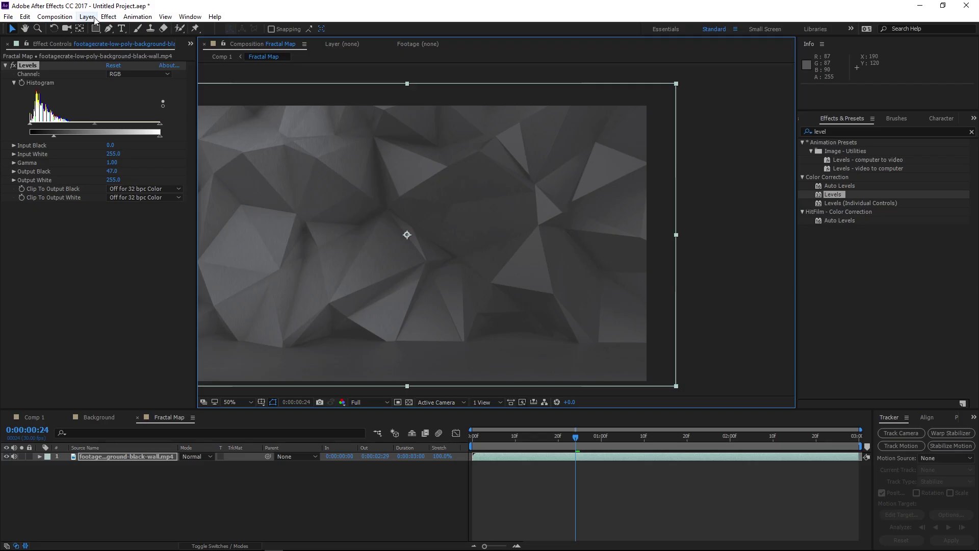
# Create a gray reference solid with 50% brightness above the wall clip in Fractal Map and hide it
pyautogui.click(86, 16)
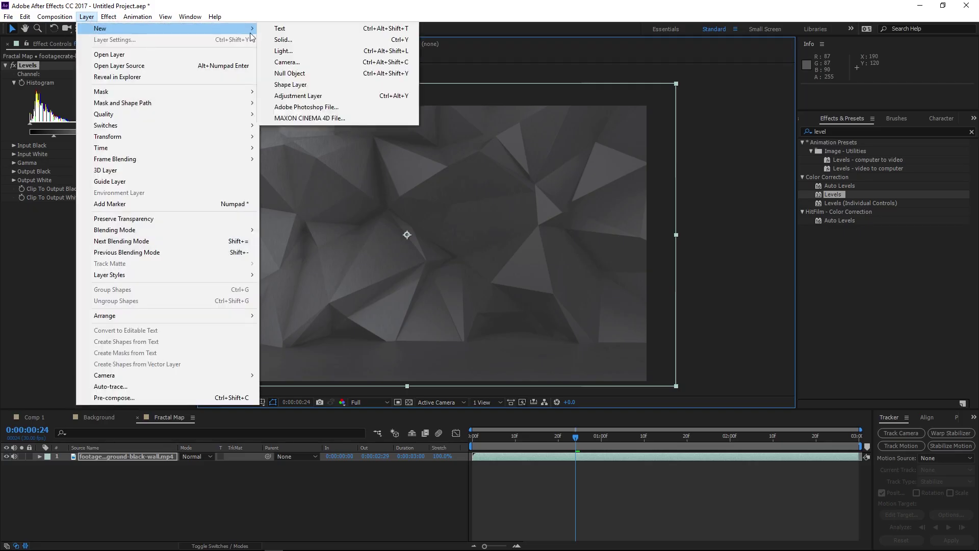
pyautogui.click(270, 39)
pyautogui.click(171, 333)
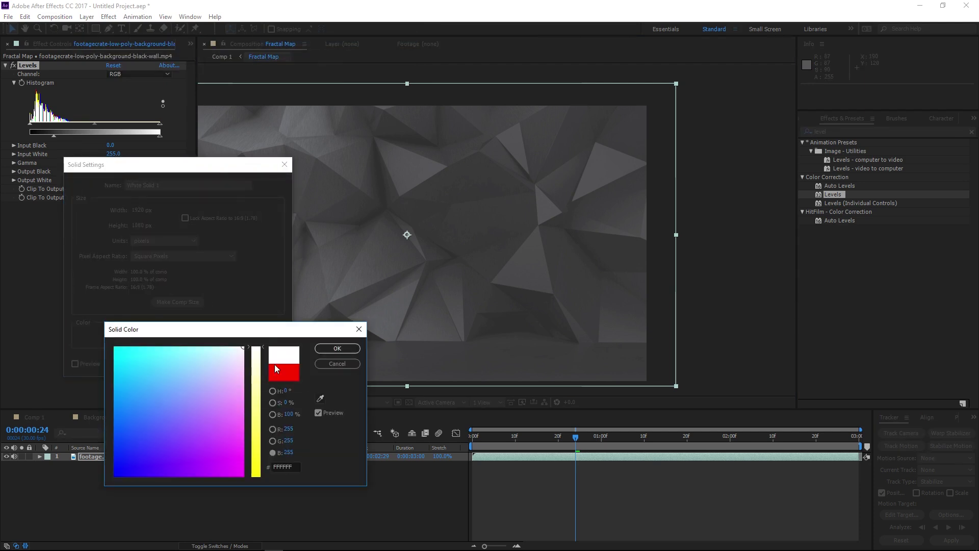
pyautogui.click(290, 415)
pyautogui.write('50')
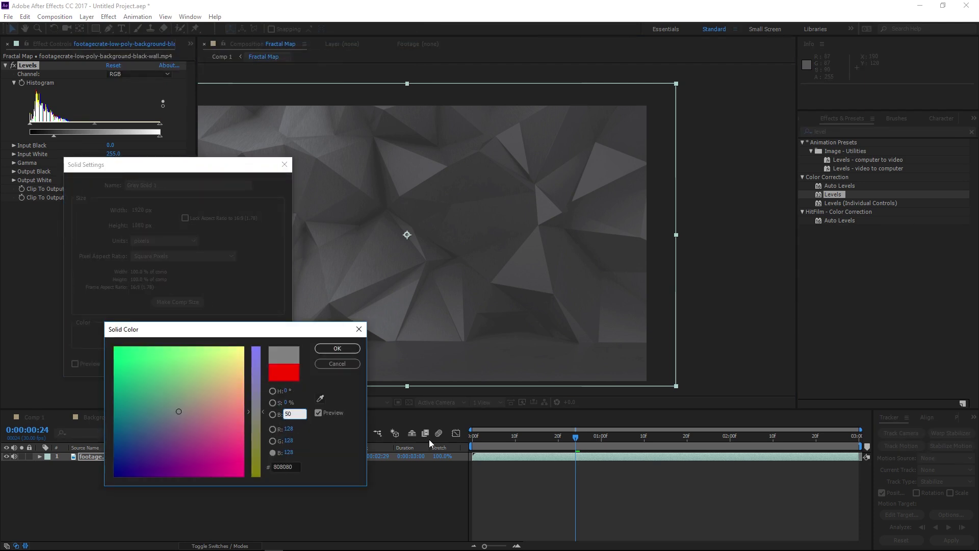
pyautogui.click(336, 348)
pyautogui.click(211, 366)
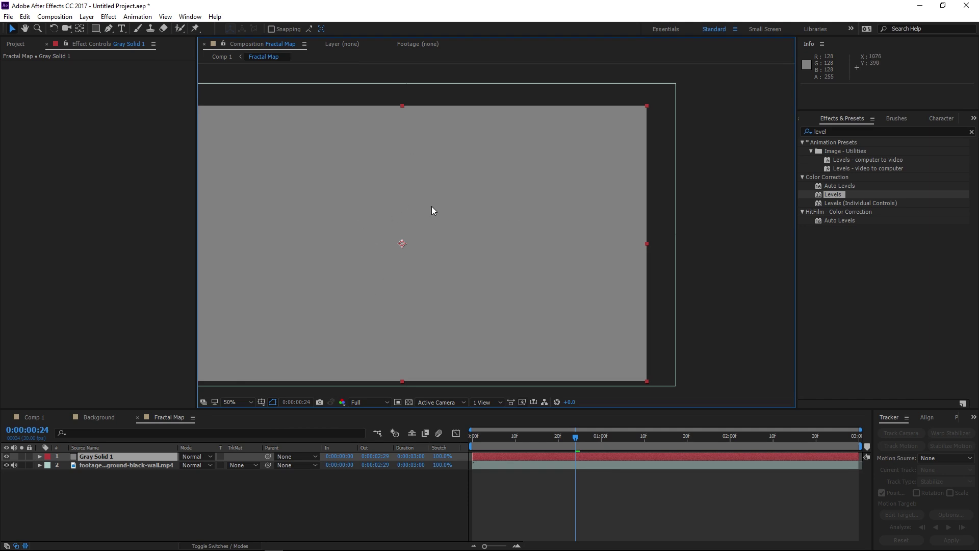
pyautogui.click(6, 456)
# Adjust the wall clip's Levels gamma to 1.06 and raise Brightness in its Brightness & Contrast effect to 64
pyautogui.click(122, 464)
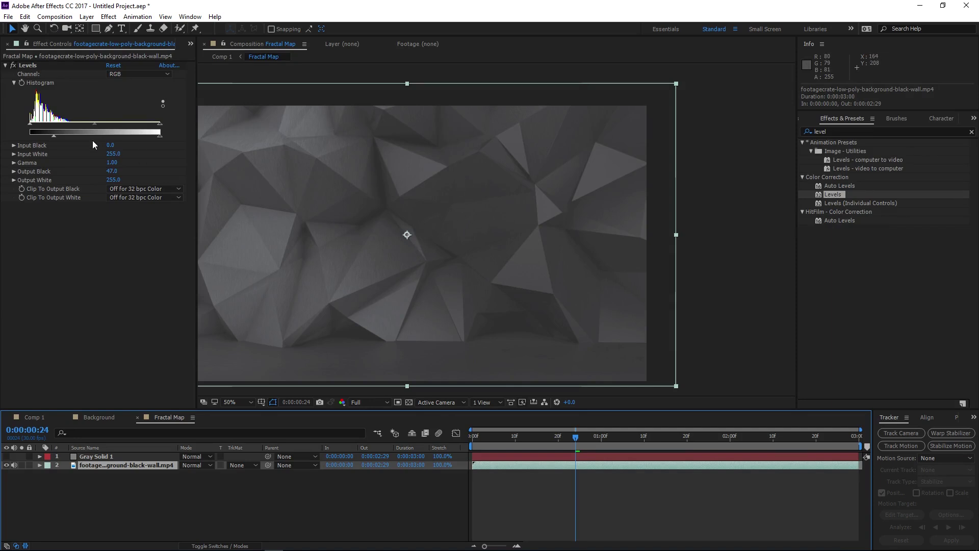
pyautogui.moveTo(96, 124)
pyautogui.mouseDown()
pyautogui.moveTo(105, 127)
pyautogui.moveTo(93, 128)
pyautogui.mouseUp()
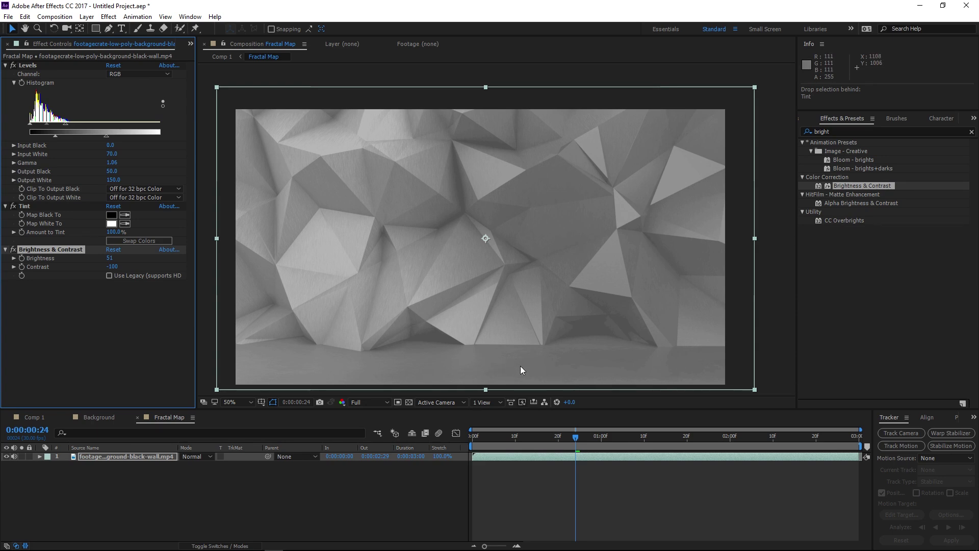
pyautogui.moveTo(109, 258); pyautogui.dragTo(117, 258)
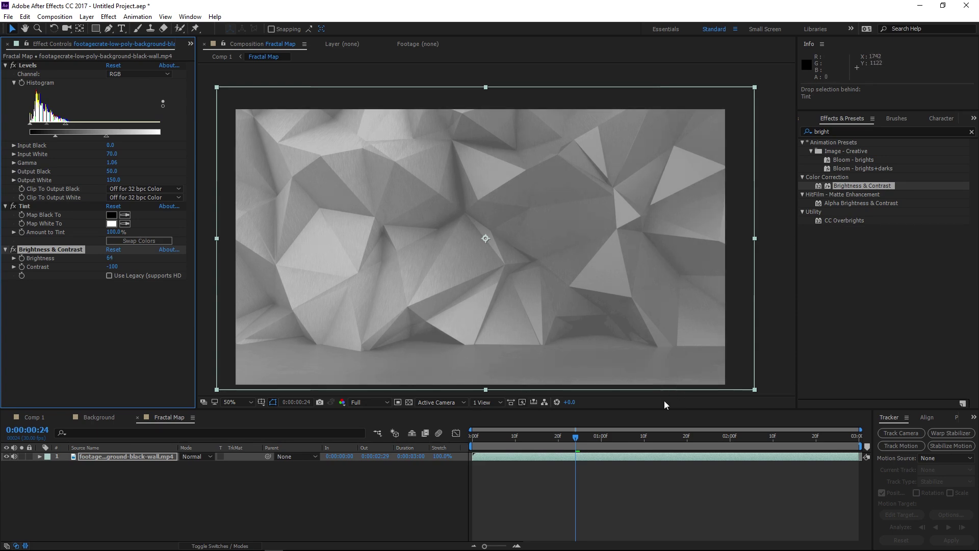
# Return to Comp 1 and hide the Fractal Map layer
pyautogui.click(29, 418)
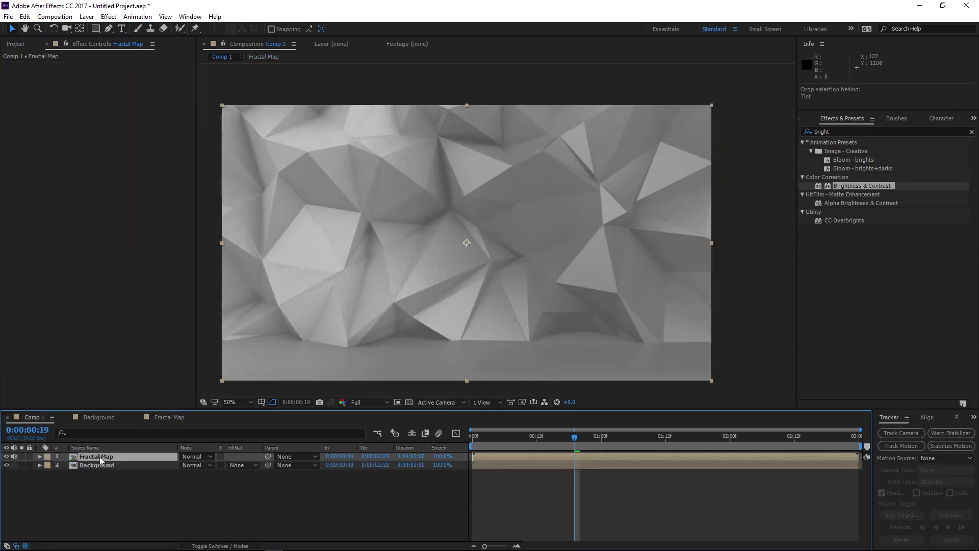
pyautogui.click(6, 457)
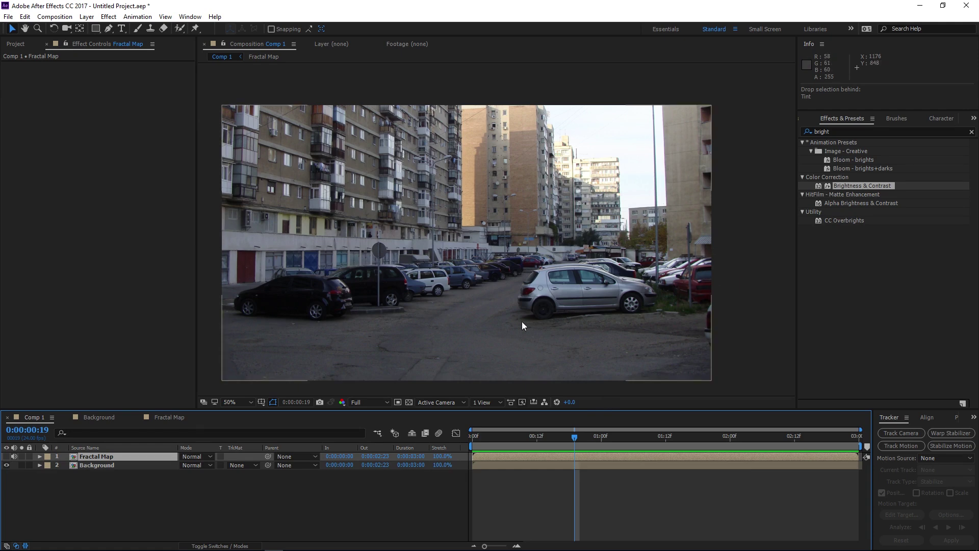
pyautogui.moveTo(522, 321); pyautogui.dragTo(537, 317)
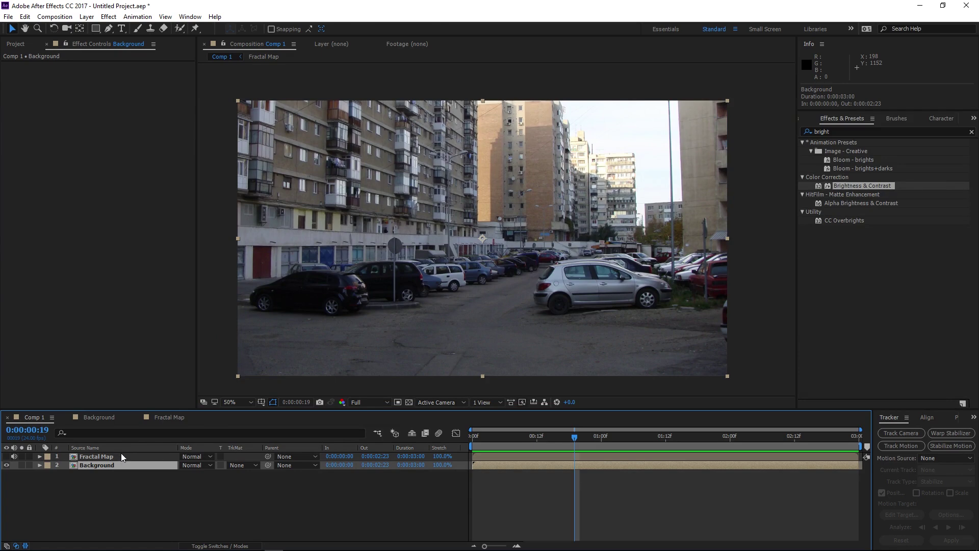
# Try offsetting a duplicate of the Background layer in Add mode, and delete the duplicate
pyautogui.hotkey('ctrl', 'd')
pyautogui.click(208, 466)
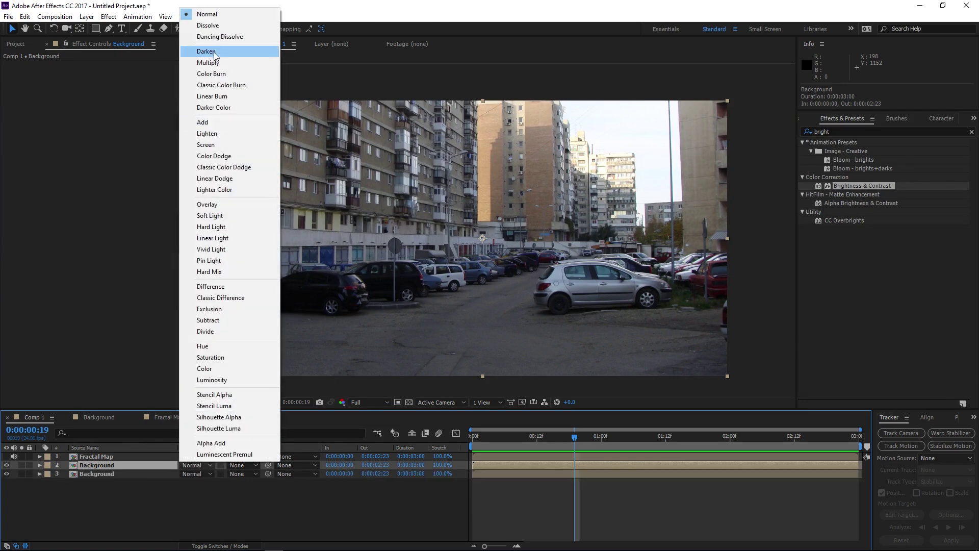
pyautogui.click(204, 122)
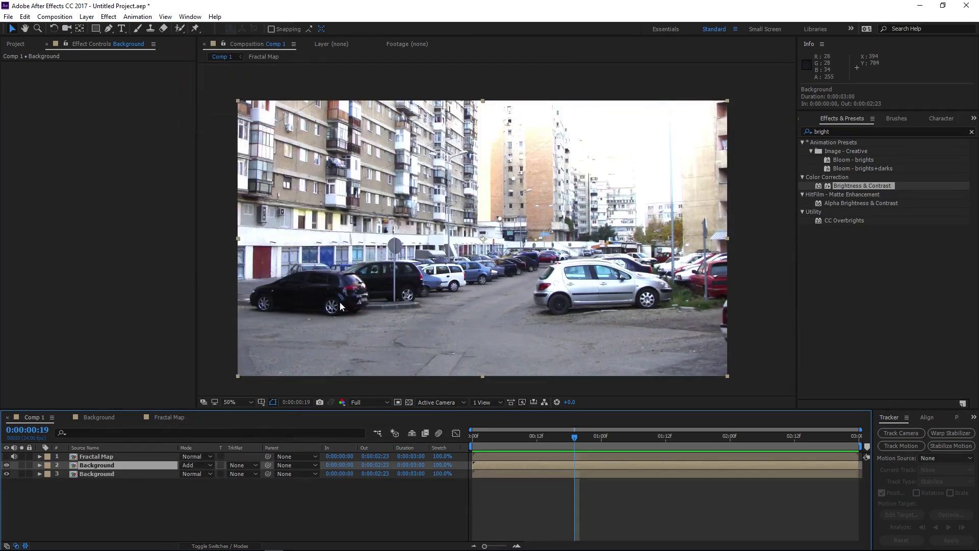
pyautogui.moveTo(340, 302); pyautogui.dragTo(364, 301)
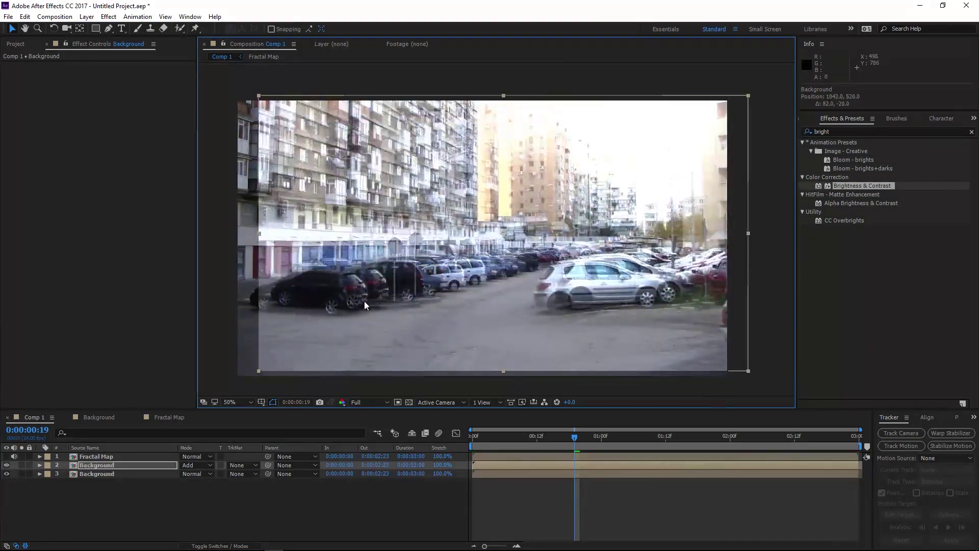
pyautogui.hotkey('ctrl', 'z')
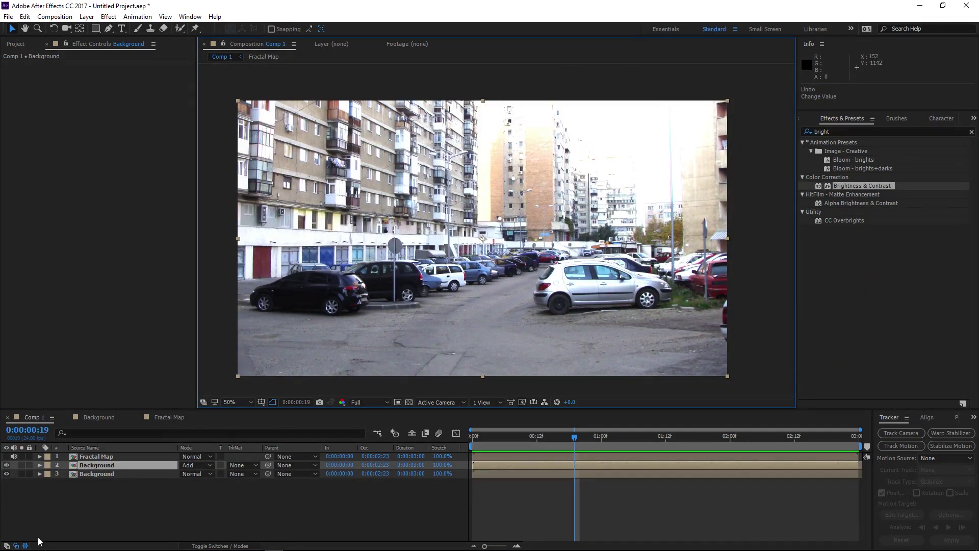
pyautogui.click(97, 465)
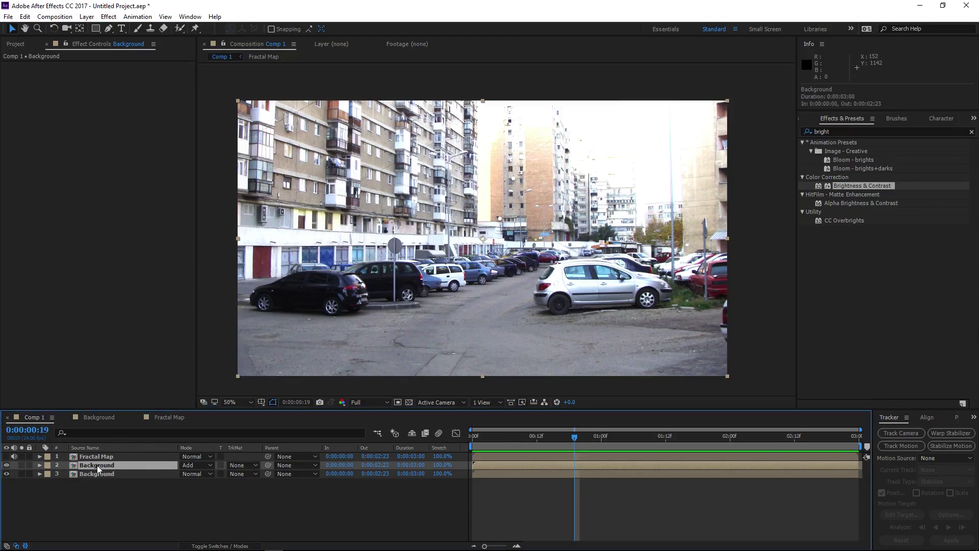
pyautogui.press('Delete')
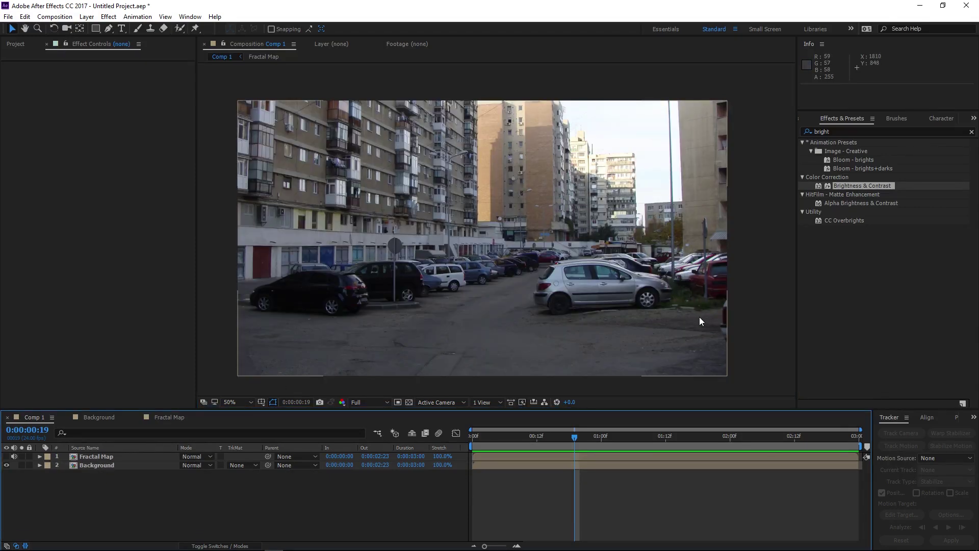
# Apply Shift Channels to the Background layer and set its green and blue sources to Full Off
pyautogui.click(94, 466)
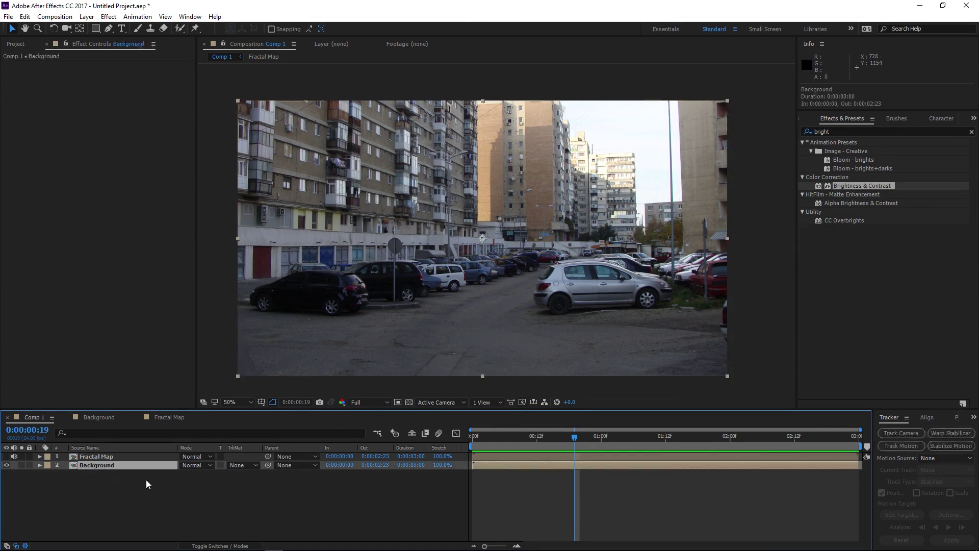
pyautogui.moveTo(868, 132); pyautogui.dragTo(690, 132)
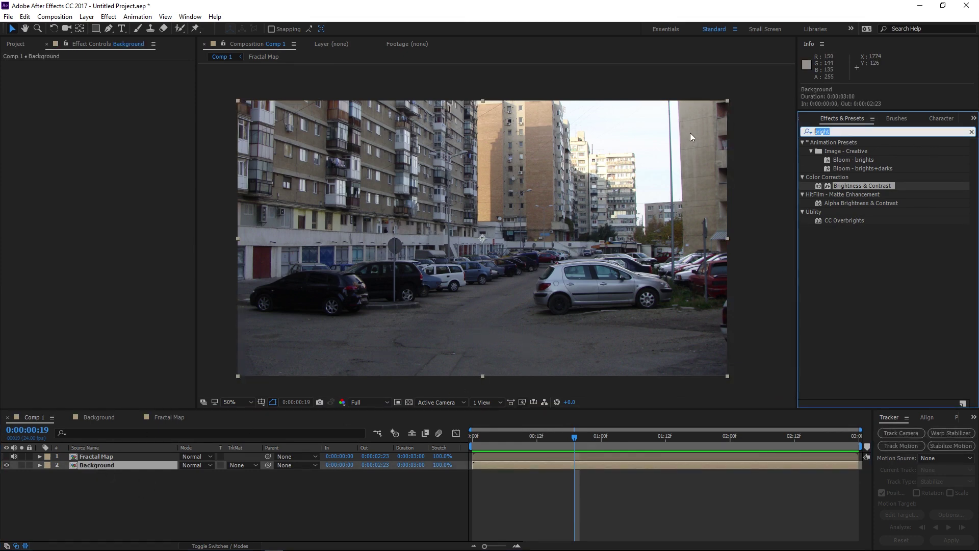
pyautogui.write('shift')
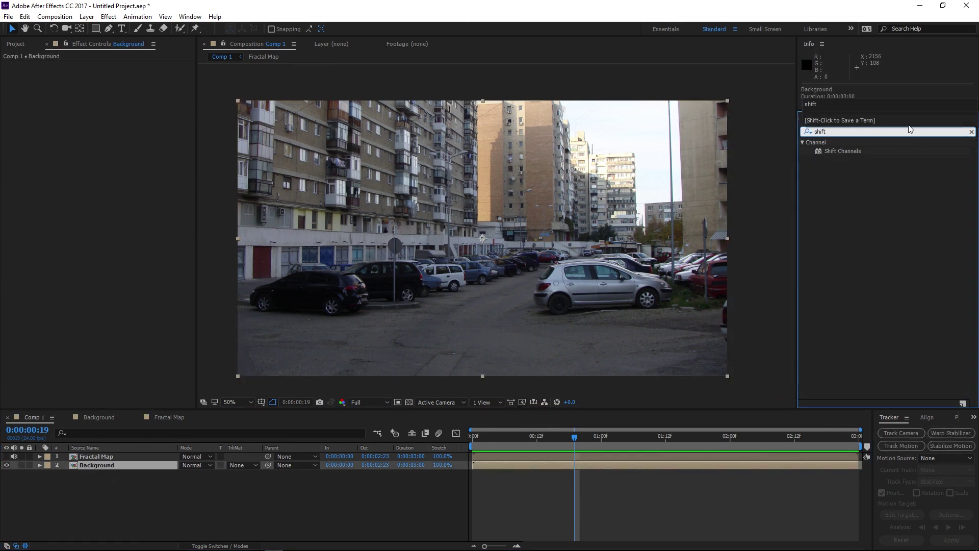
pyautogui.moveTo(831, 152); pyautogui.dragTo(82, 470)
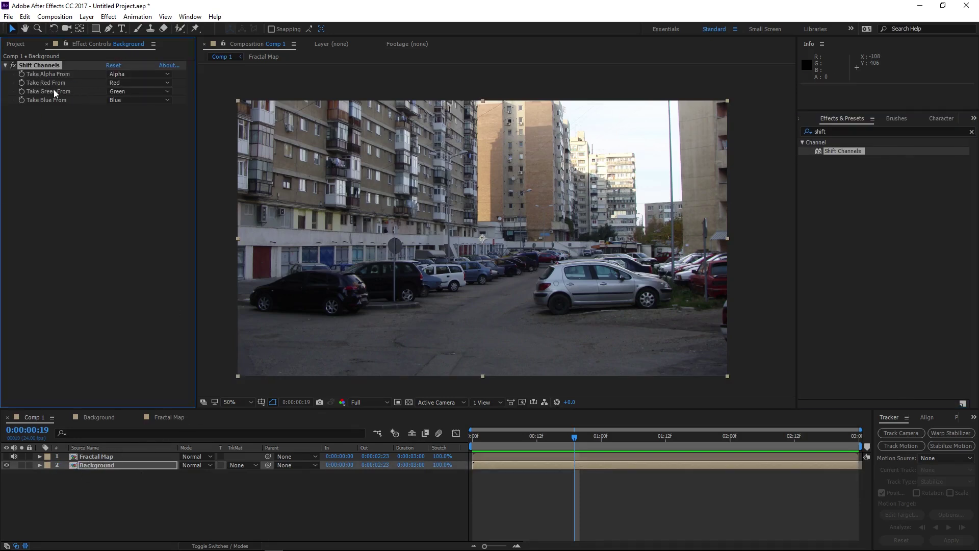
pyautogui.click(140, 90)
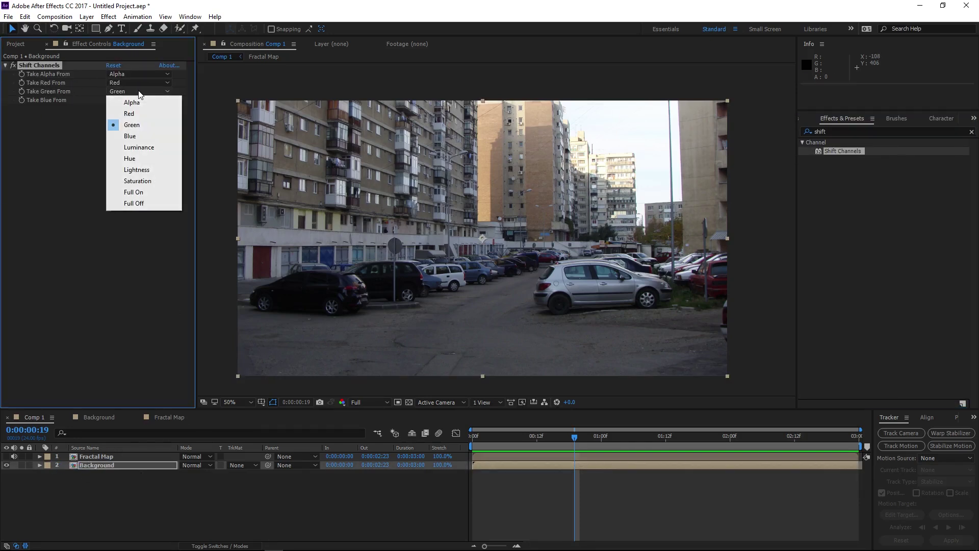
pyautogui.click(130, 203)
pyautogui.click(139, 100)
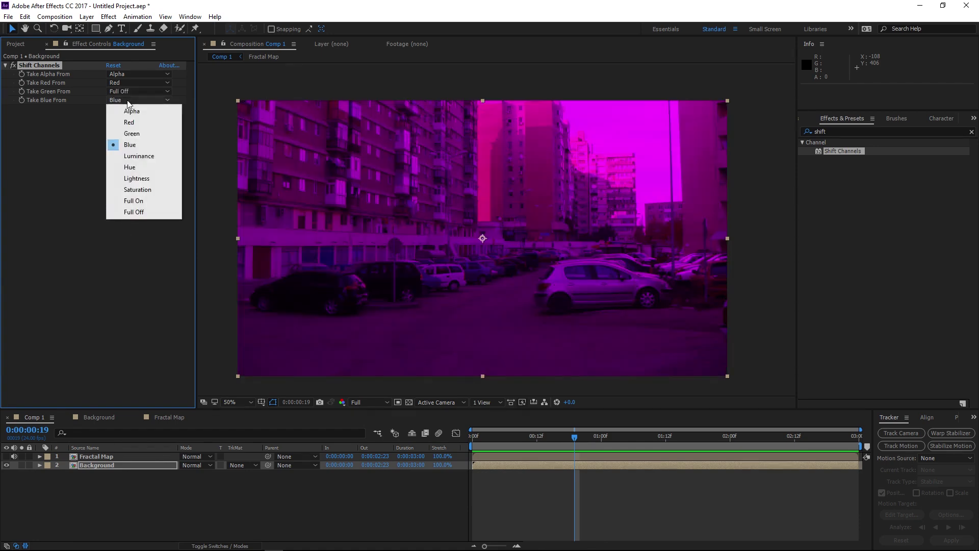
pyautogui.click(151, 211)
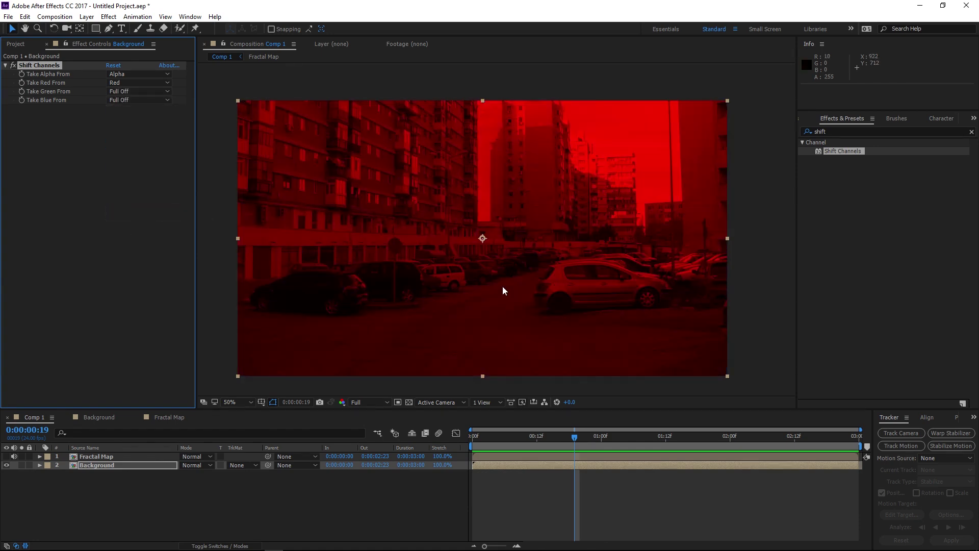
# Duplicate the red-only Background layer and make the copy green-only, taking green from Green and red from Full Off
pyautogui.click(580, 438)
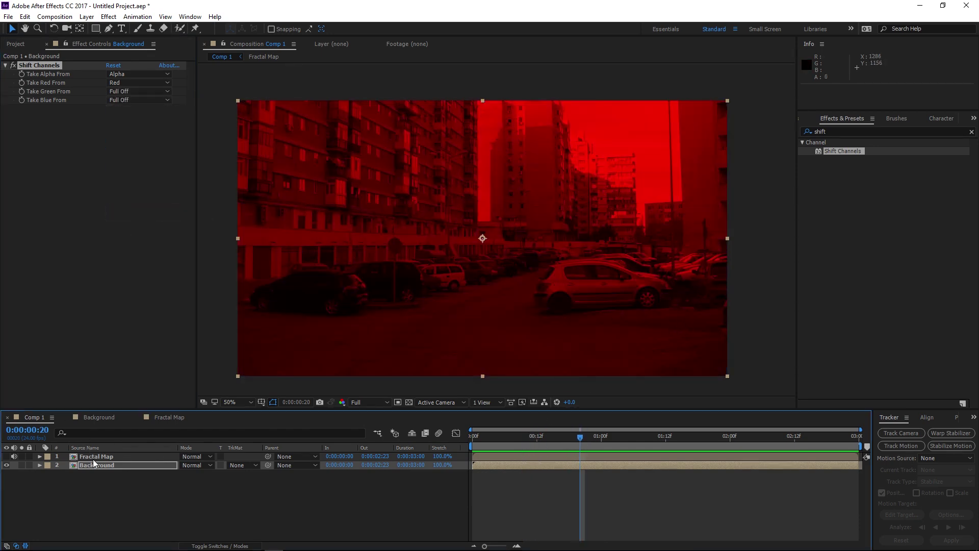
pyautogui.click(93, 465)
pyautogui.hotkey('ctrl', 'd')
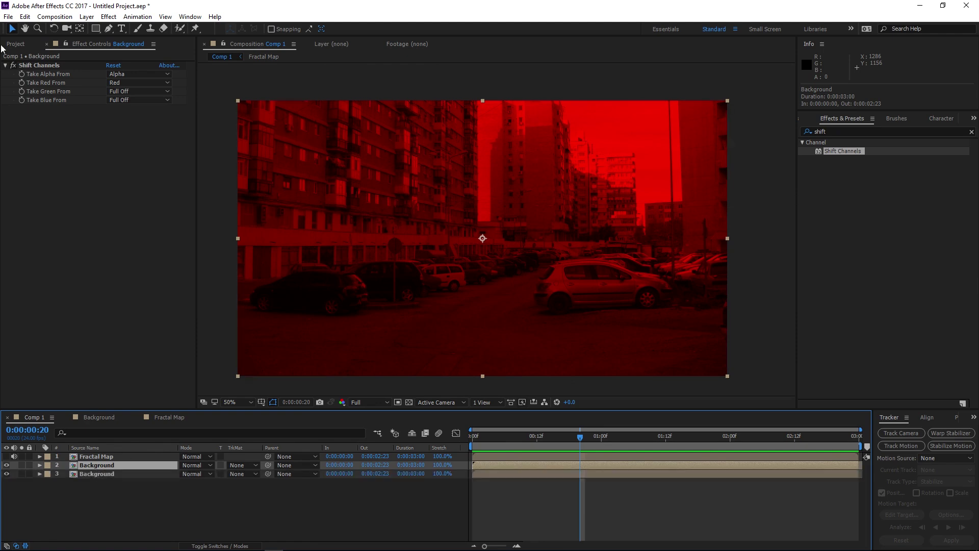
pyautogui.click(131, 92)
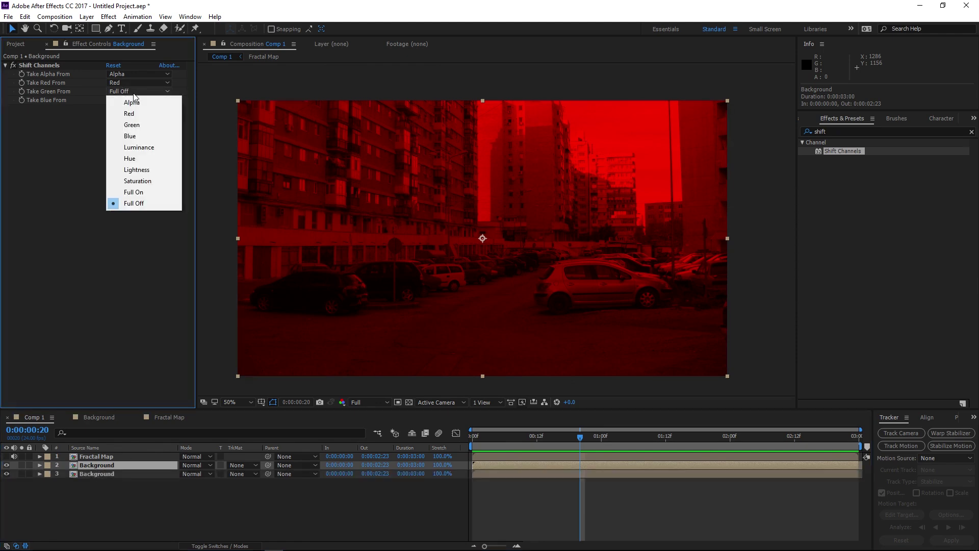
pyautogui.click(132, 125)
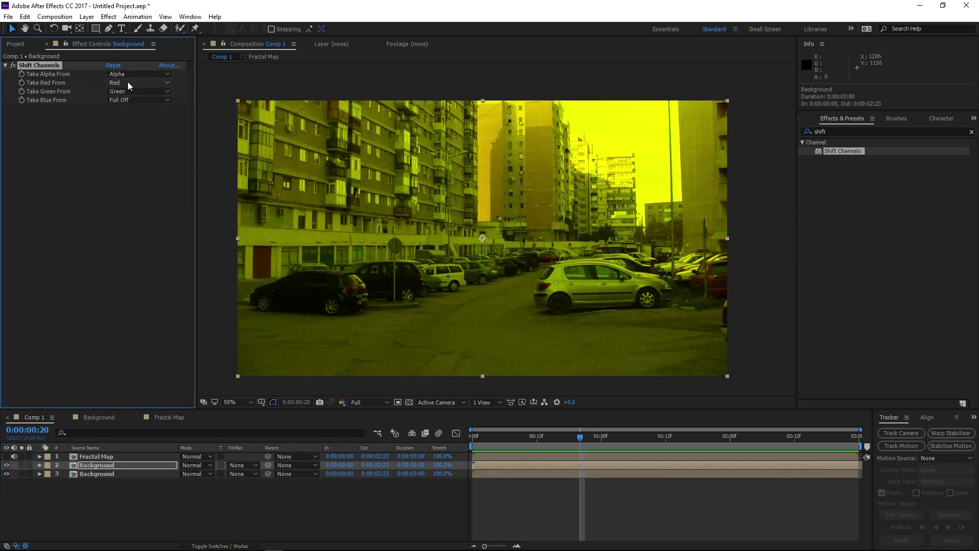
pyautogui.click(128, 83)
pyautogui.click(158, 194)
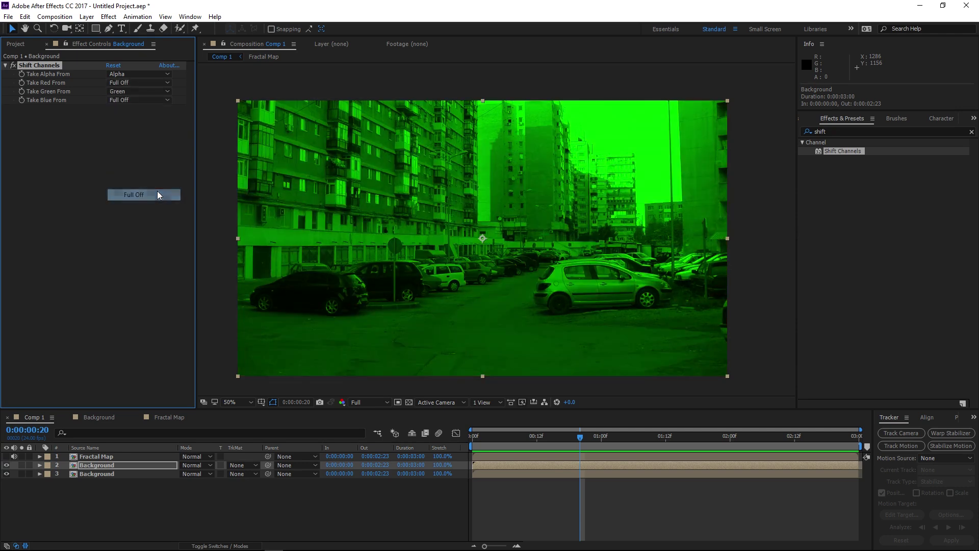
# Duplicate the green-only Background layer and make the copy blue-only, taking blue from Blue and green from Full Off
pyautogui.click(546, 445)
pyautogui.click(101, 466)
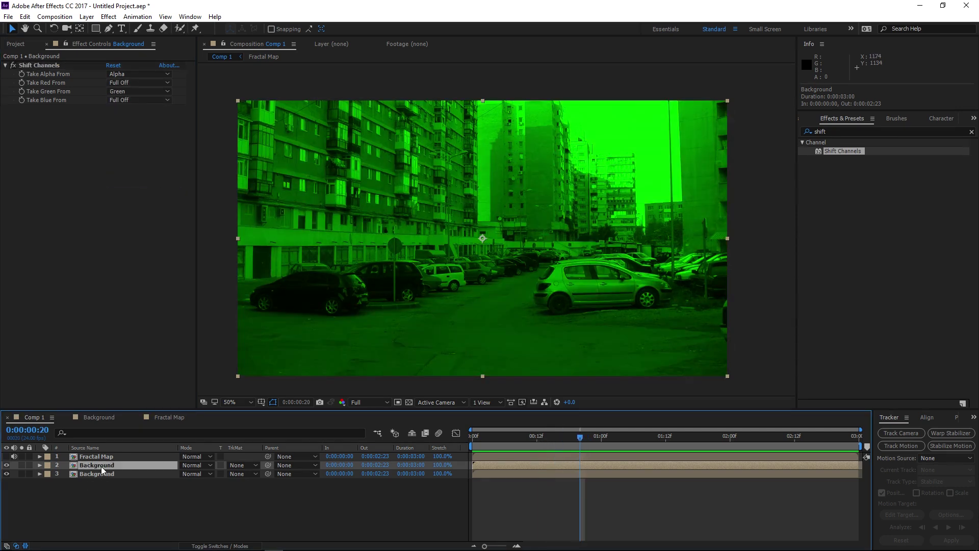
pyautogui.hotkey('ctrl', 'd')
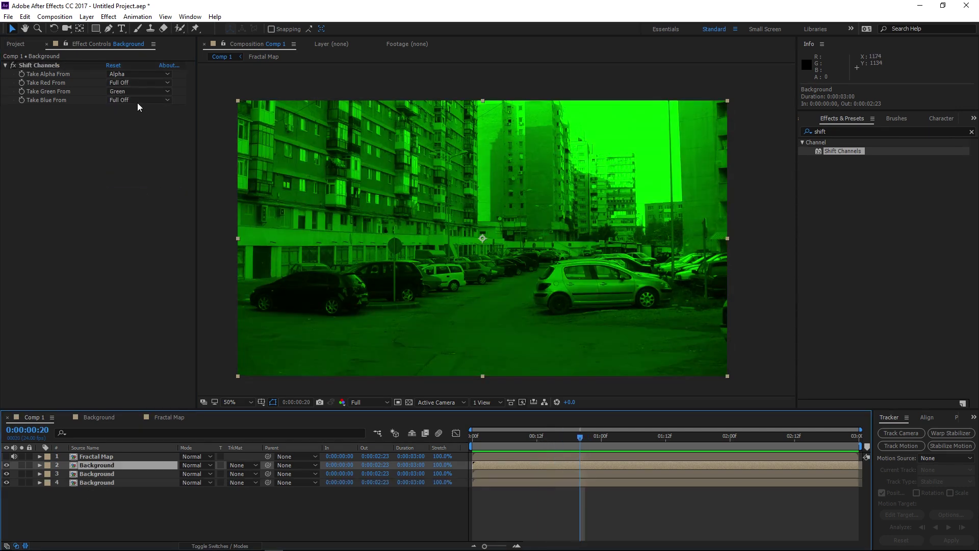
pyautogui.click(137, 101)
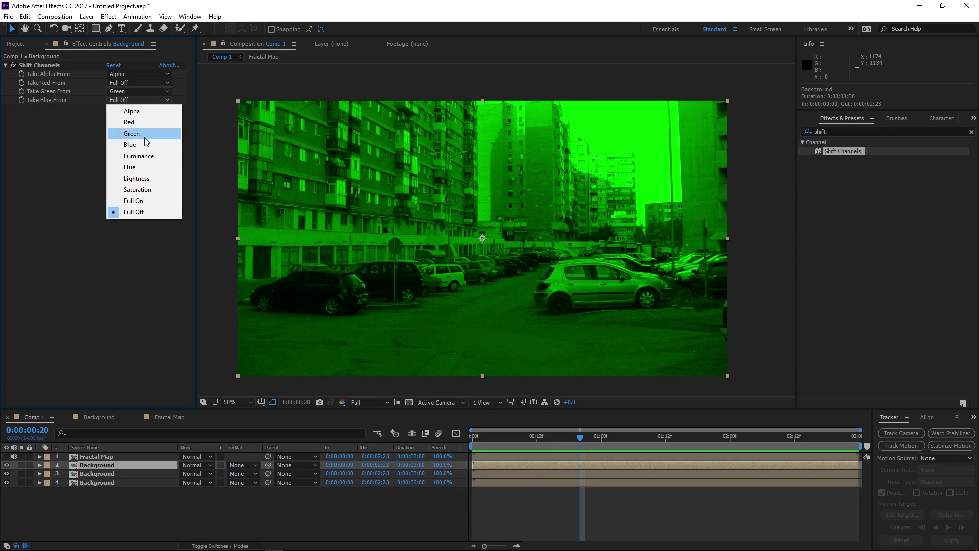
pyautogui.click(145, 134)
pyautogui.click(125, 92)
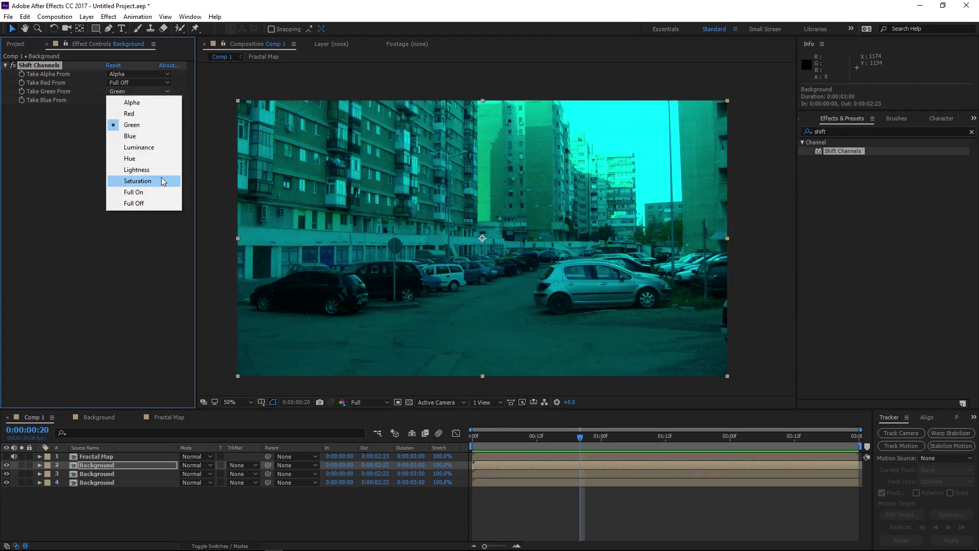
pyautogui.click(143, 203)
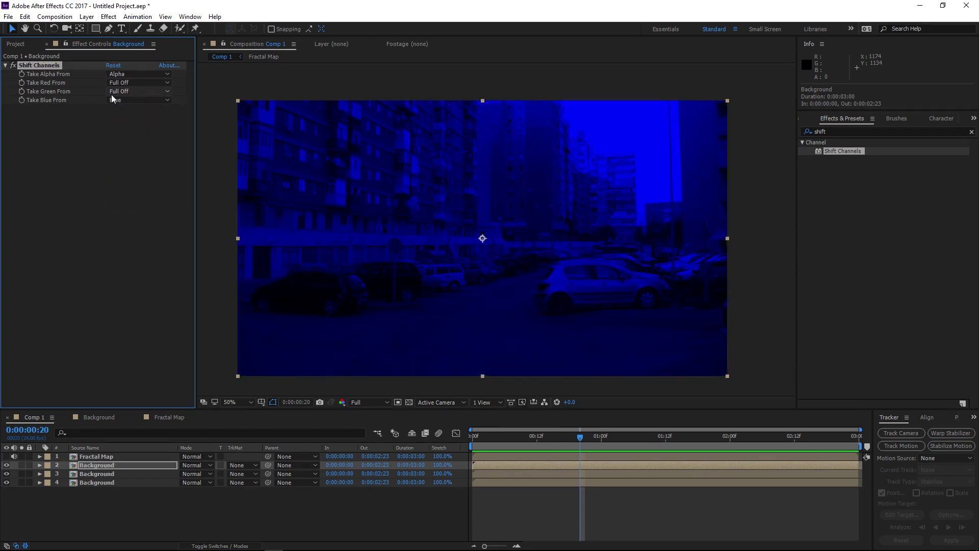
pyautogui.press('.')
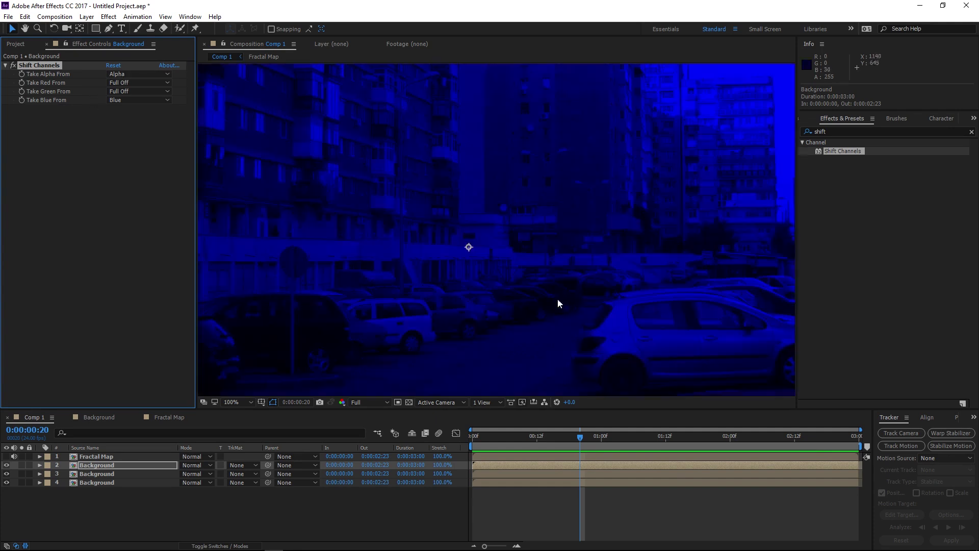
pyautogui.moveTo(483, 266); pyautogui.dragTo(424, 283)
pyautogui.scroll(-1, 500, 262)
# Set the blending mode of all three Background layers to Add
pyautogui.click(89, 482)
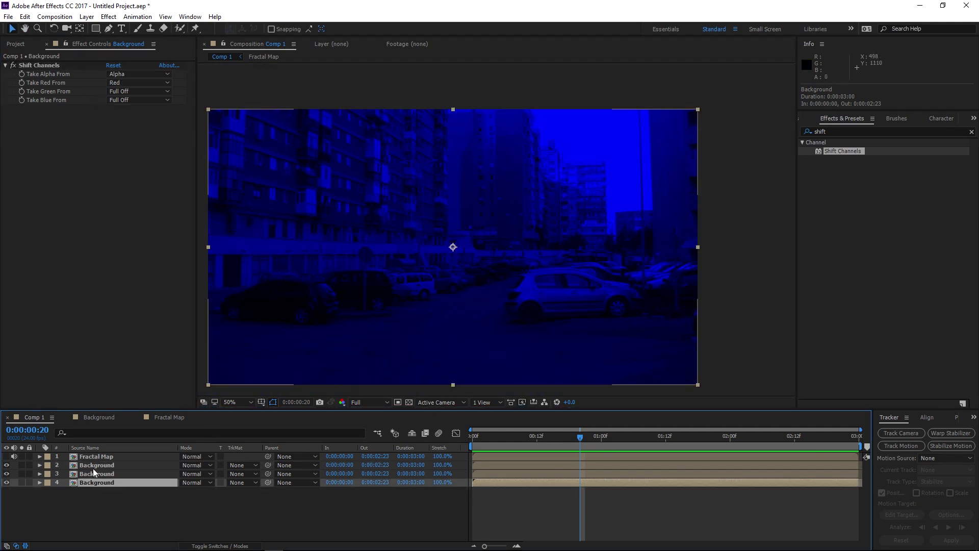
pyautogui.keyDown('shift'); pyautogui.click(93, 466); pyautogui.keyUp('shift')
pyautogui.click(192, 465)
pyautogui.click(219, 122)
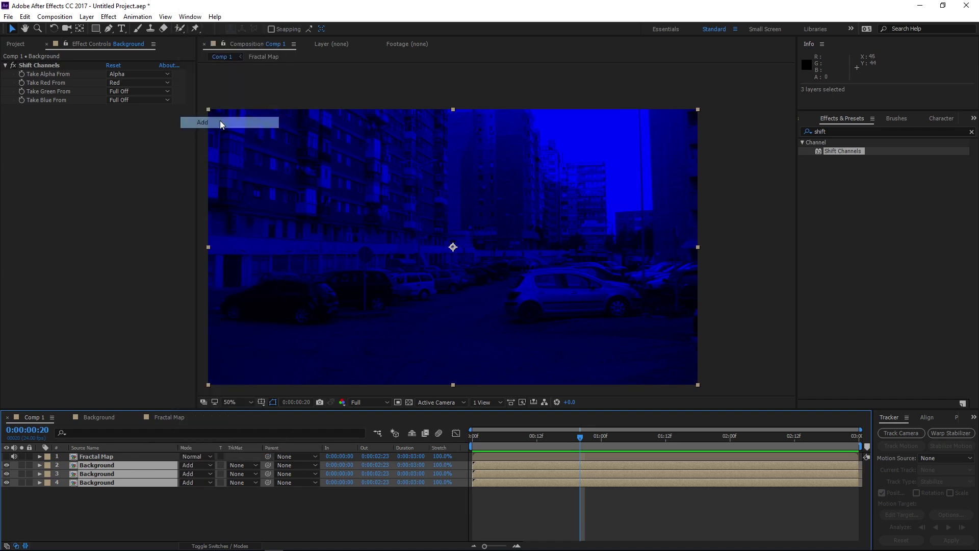
pyautogui.press('.')
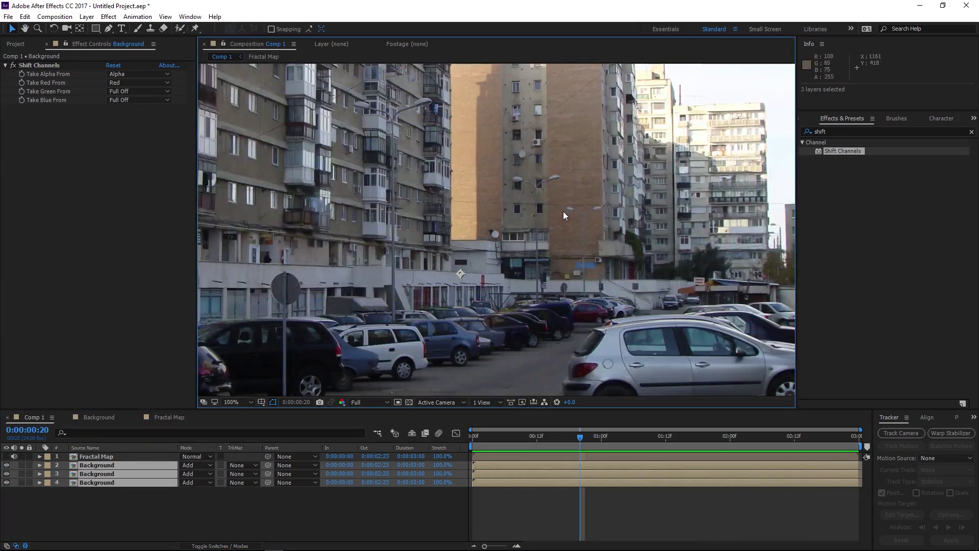
pyautogui.moveTo(563, 211); pyautogui.dragTo(545, 231)
pyautogui.click(240, 500)
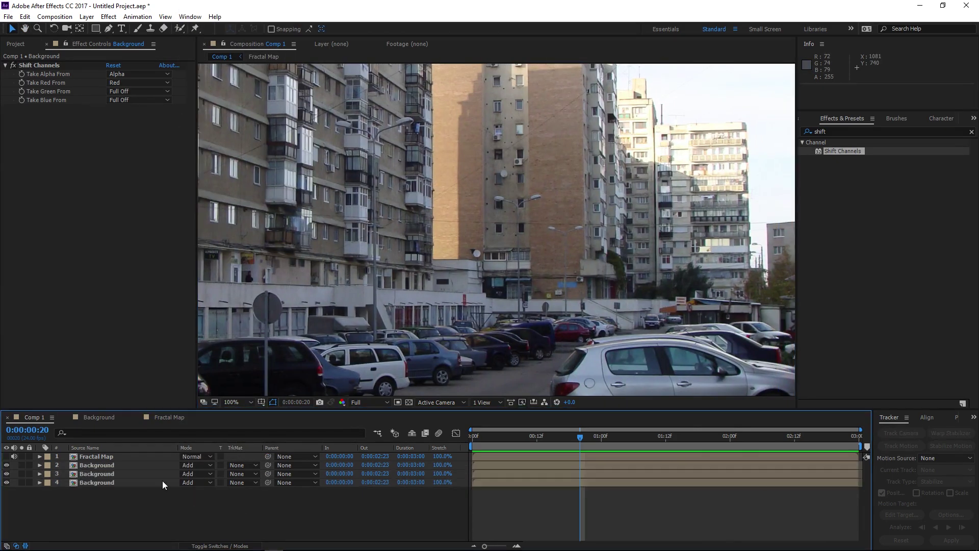
# Rename the three Background layers Blue, Green and Red according to the channel each one carries
pyautogui.click(112, 466)
pyautogui.press('Return')
pyautogui.write('Blue')
pyautogui.click(121, 473)
pyautogui.press('Return')
pyautogui.write('G')
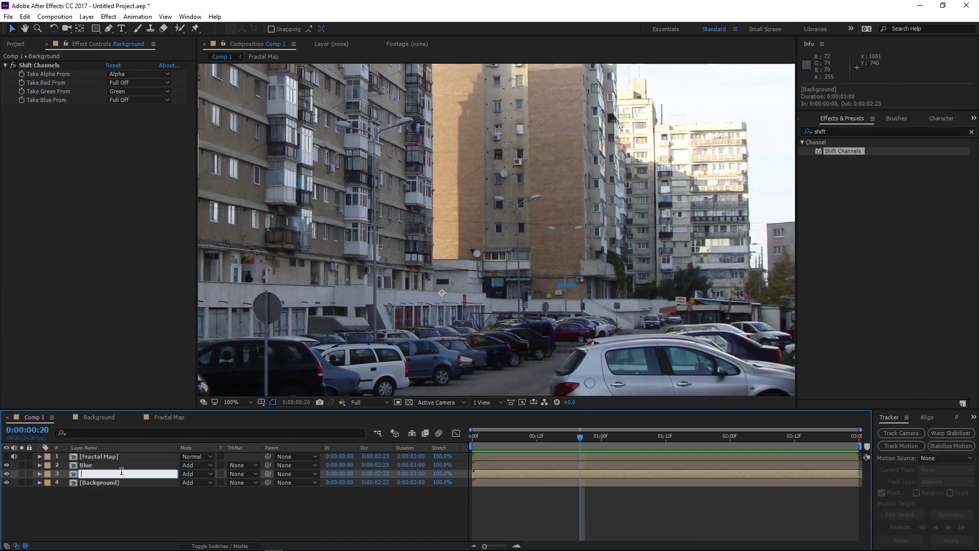
pyautogui.write('reen')
pyautogui.click(124, 482)
pyautogui.press('Return')
pyautogui.write('Red')
pyautogui.click(124, 500)
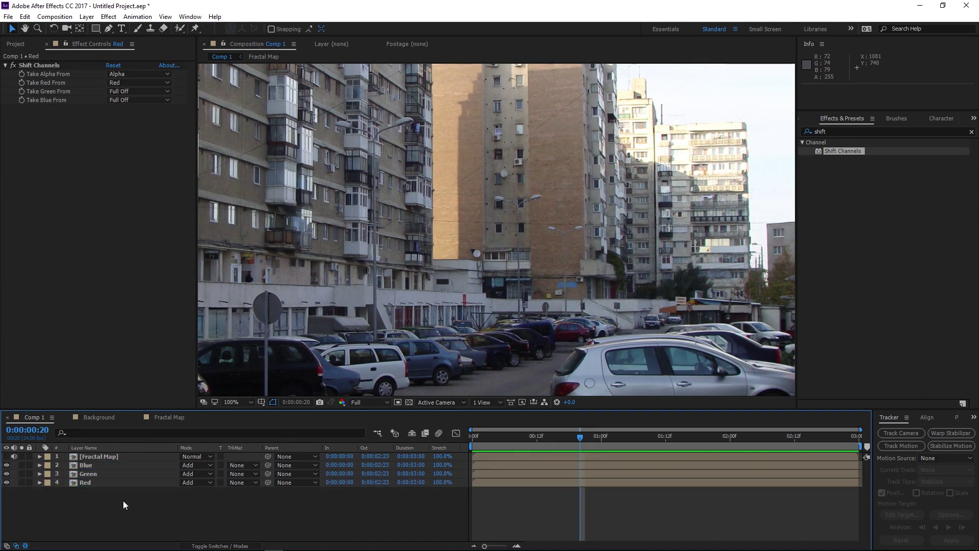
# Try offsetting the Green layer slightly in the composition, and undo the moves
pyautogui.click(100, 472)
pyautogui.moveTo(396, 288)
pyautogui.mouseDown()
pyautogui.moveTo(388, 287)
pyautogui.moveTo(412, 289)
pyautogui.mouseUp()
pyautogui.hotkey('ctrl', 'z')
pyautogui.scroll(1, 559, 273)
pyautogui.moveTo(496, 265); pyautogui.dragTo(502, 262)
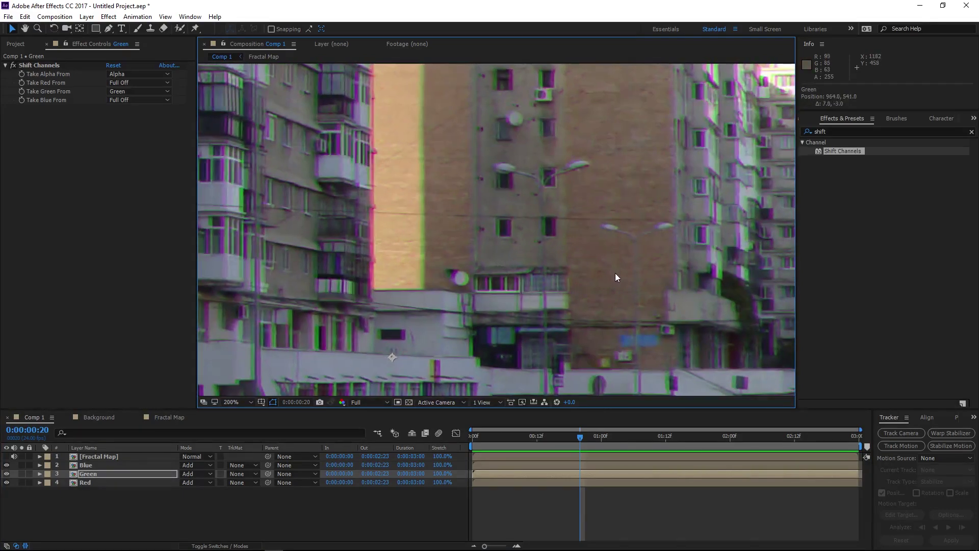
pyautogui.hotkey('ctrl', 'z')
pyautogui.hotkey('ctrl', 'z')
pyautogui.hotkey('ctrl', 'z')
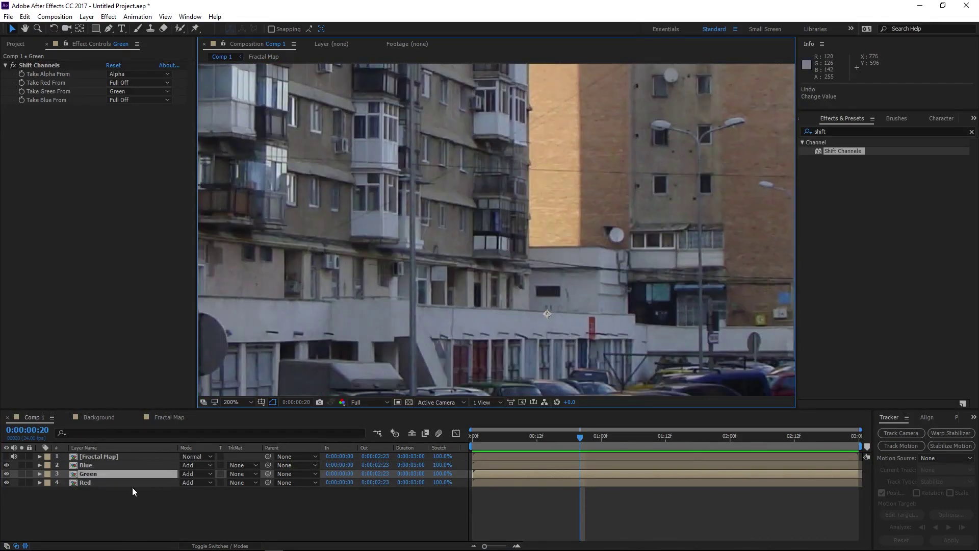
# Try scaling the Green layer to 101% and the Blue layer to 102%
pyautogui.press('t')
pyautogui.click(187, 482)
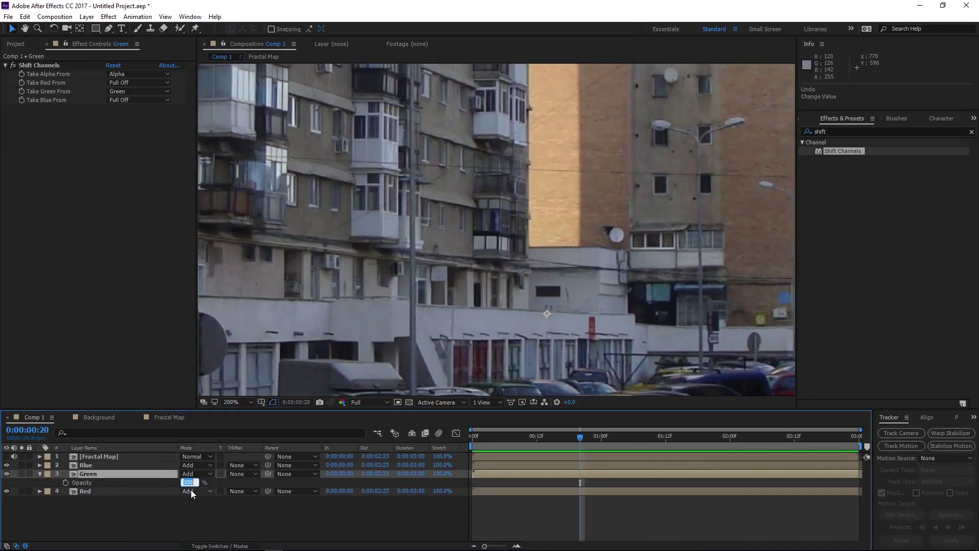
pyautogui.write('100')
pyautogui.click(149, 465)
pyautogui.press('t')
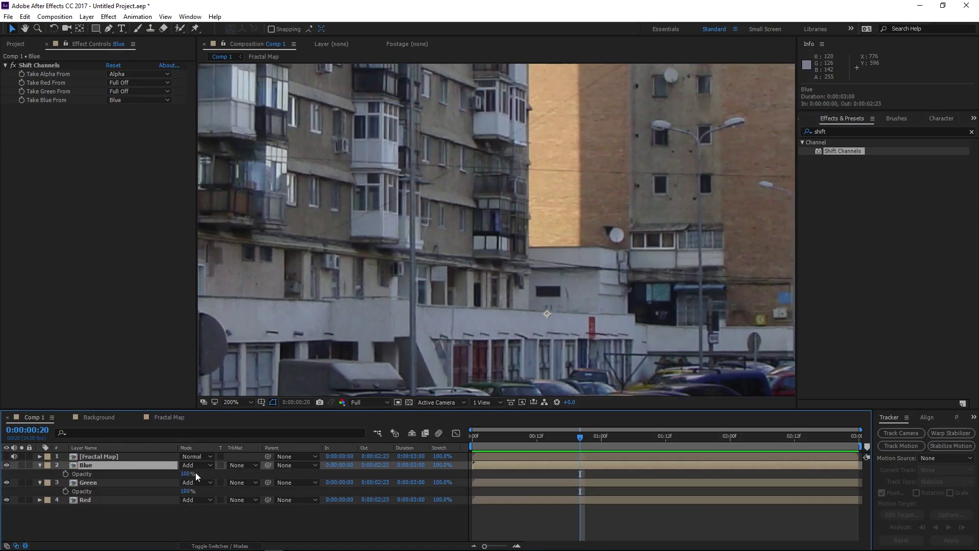
pyautogui.click(187, 473)
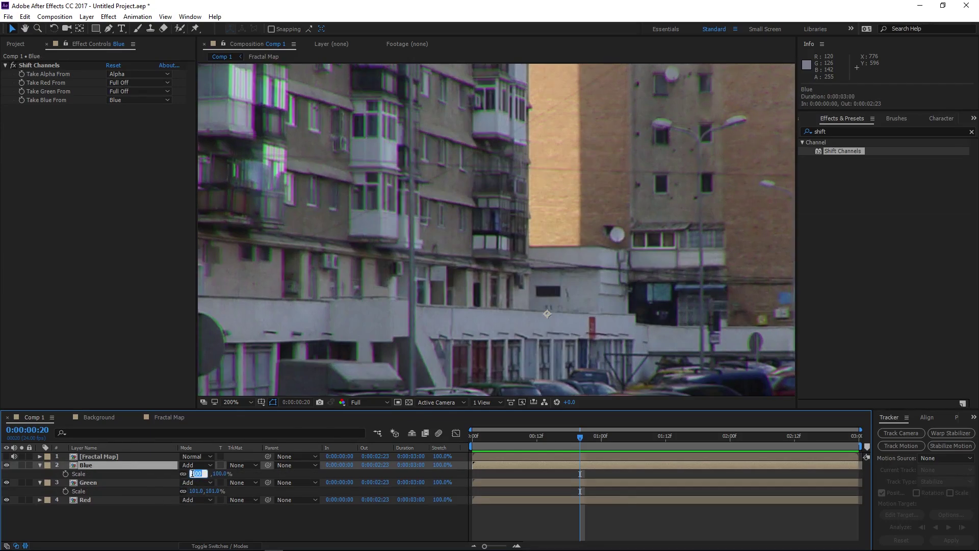
pyautogui.write('102')
pyautogui.click(229, 519)
# Examine the color fringing around the buildings, windows and outer edges of the frame
pyautogui.scroll(-1, 385, 299)
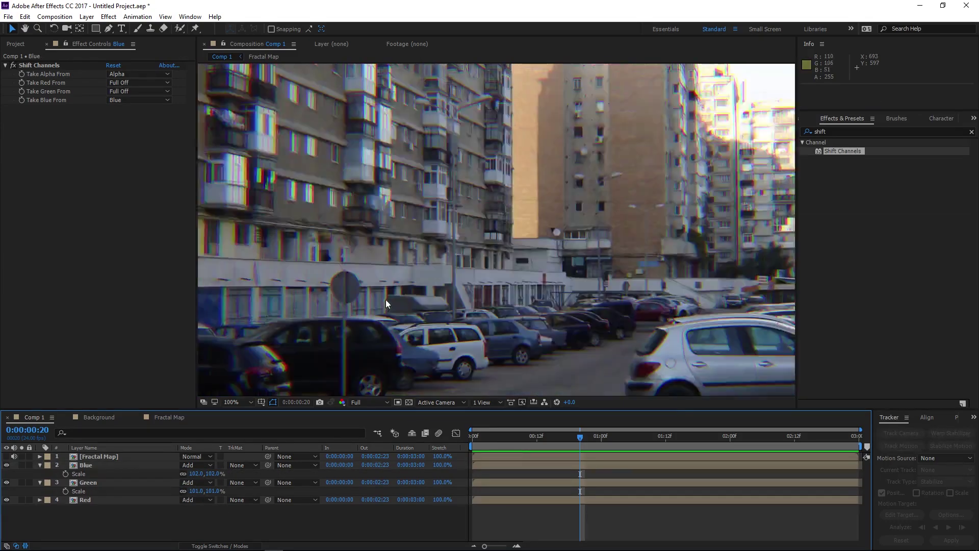
pyautogui.moveTo(377, 293); pyautogui.dragTo(580, 308)
pyautogui.moveTo(365, 166); pyautogui.dragTo(439, 254)
pyautogui.scroll(1, 469, 268)
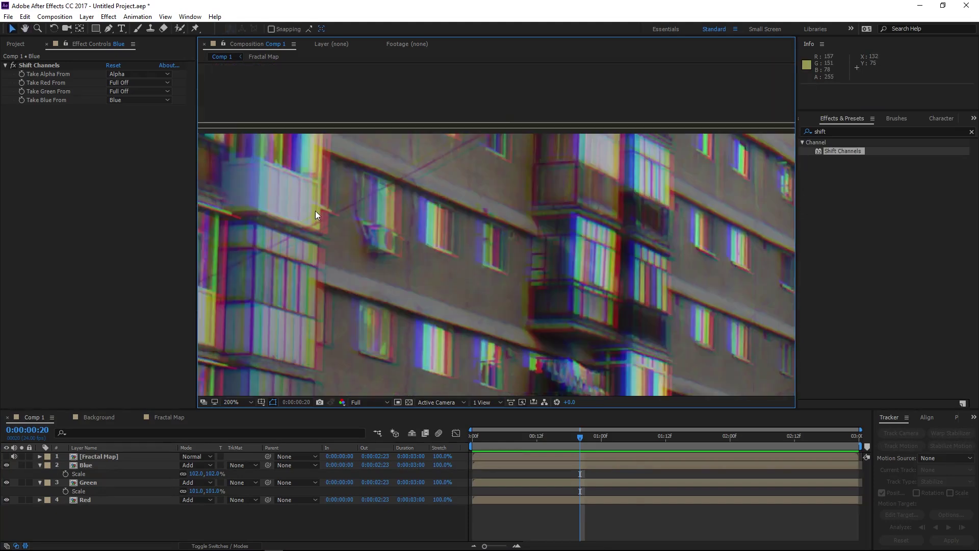
pyautogui.moveTo(316, 210); pyautogui.dragTo(403, 219)
pyautogui.moveTo(641, 277); pyautogui.dragTo(255, 194)
pyautogui.scroll(-1, 601, 247)
pyautogui.moveTo(638, 255); pyautogui.dragTo(383, 287)
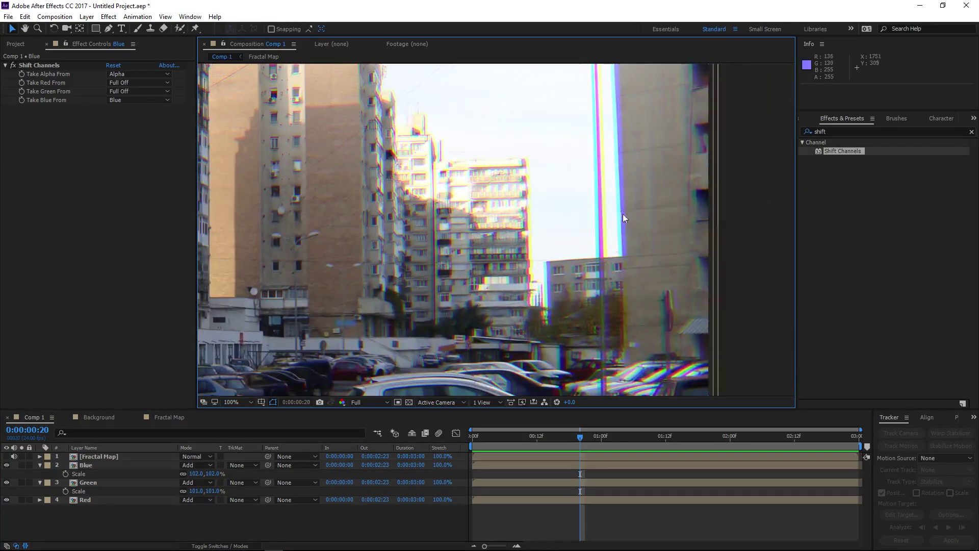
pyautogui.moveTo(648, 209); pyautogui.dragTo(721, 226)
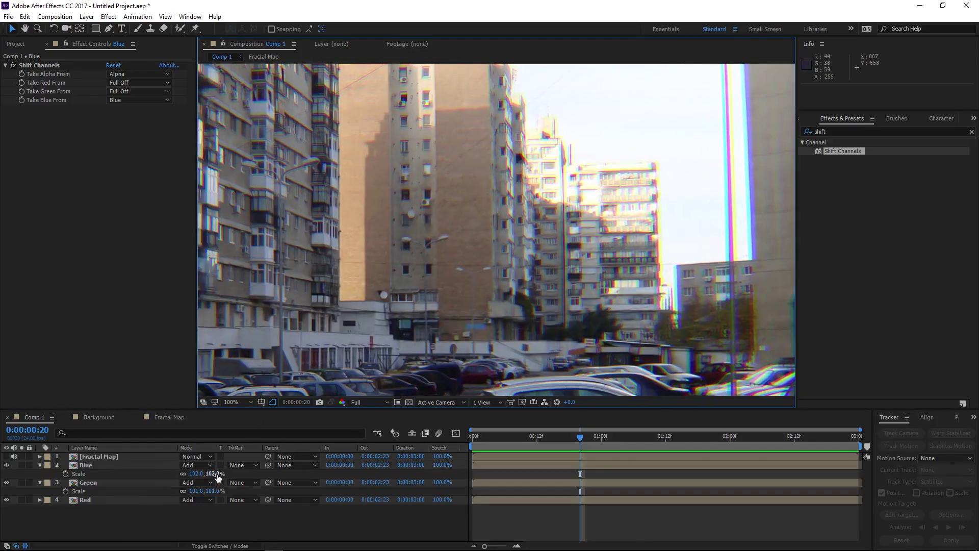
# Reset the scale of the Blue and Green layers to 100%
pyautogui.click(214, 473)
pyautogui.write('0')
pyautogui.click(213, 491)
pyautogui.write('0')
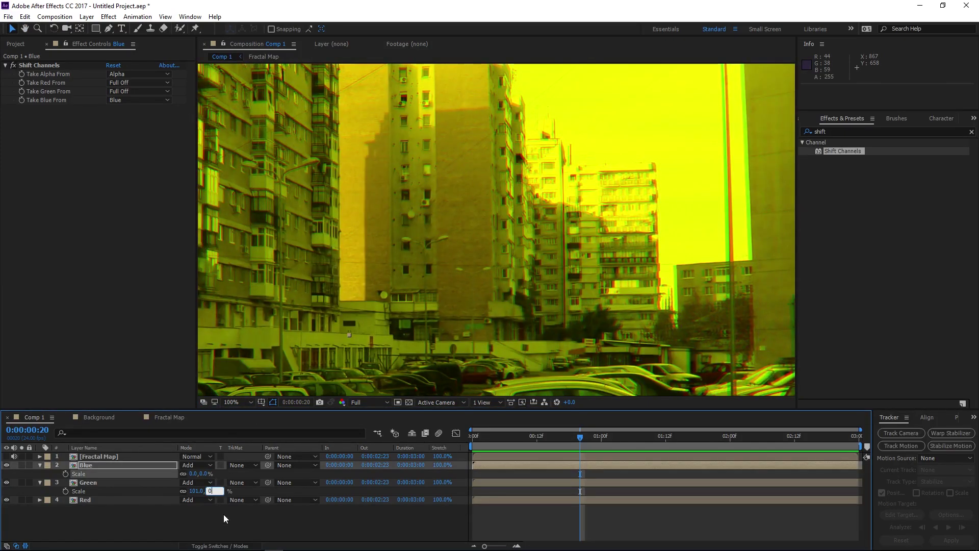
pyautogui.click(223, 515)
pyautogui.click(203, 473)
pyautogui.write('100.')
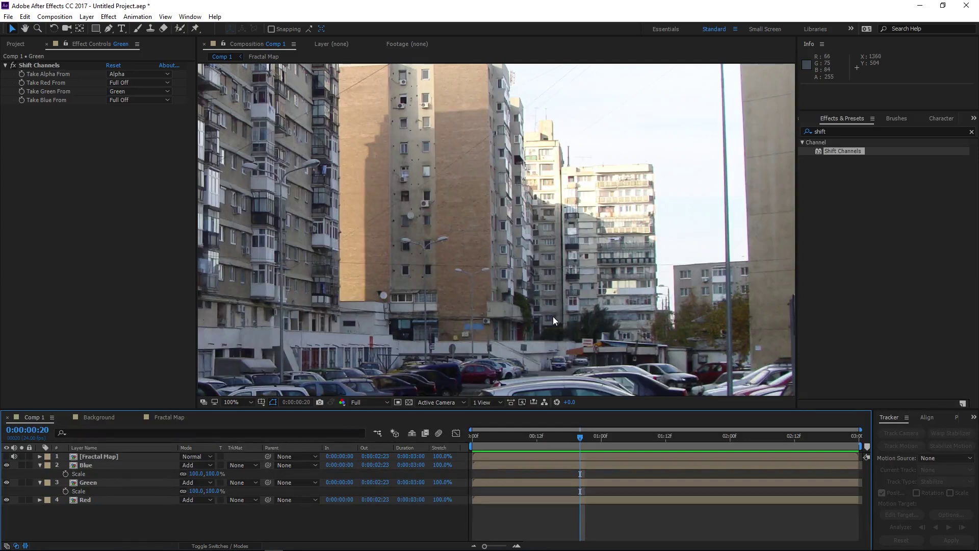
# Apply the Displacement Map effect to the Red layer and use the Fractal Map as its displacement map layer
pyautogui.click(109, 500)
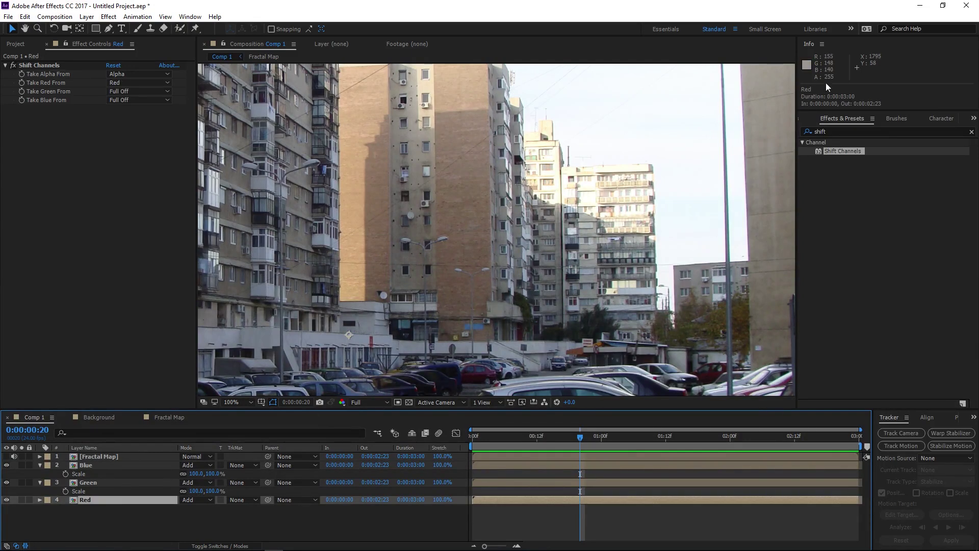
pyautogui.click(878, 131)
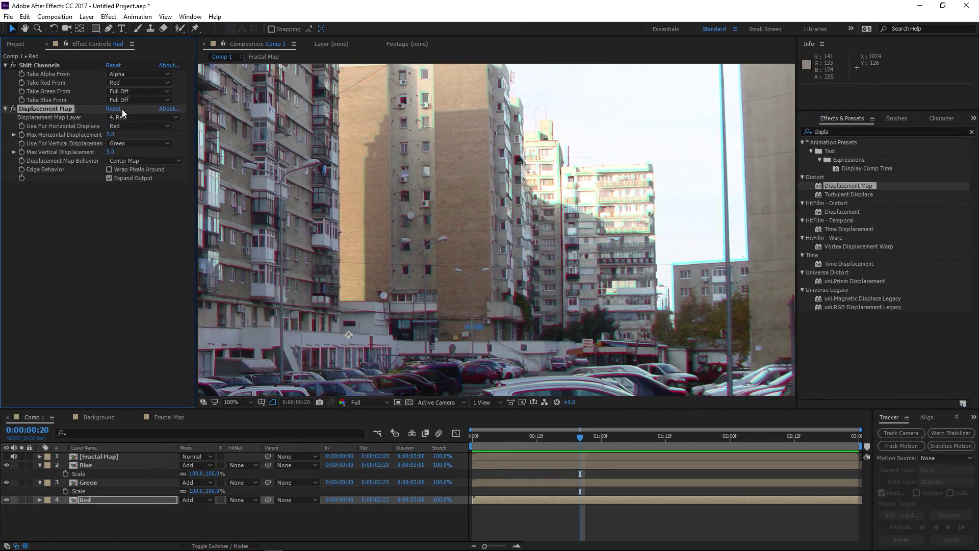
pyautogui.click(131, 117)
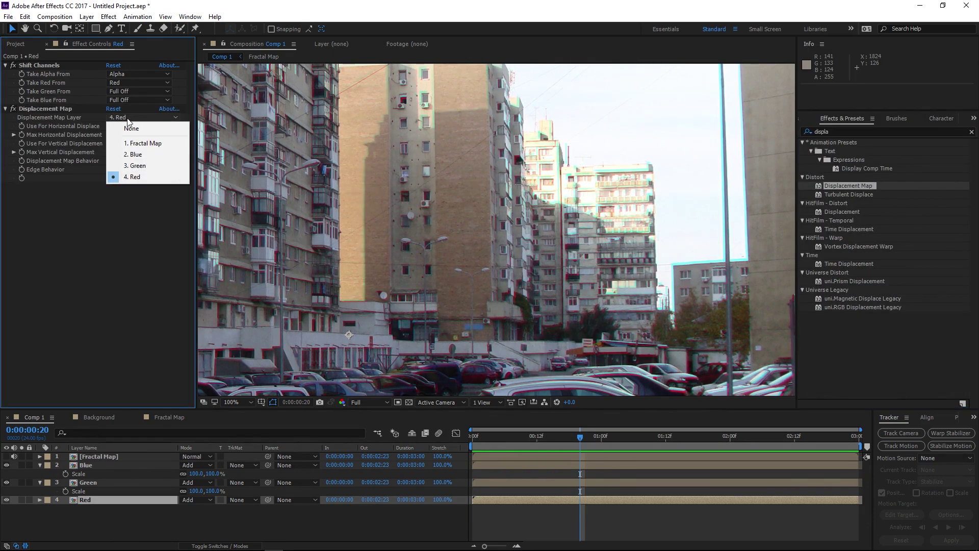
pyautogui.click(167, 148)
pyautogui.moveTo(344, 189); pyautogui.dragTo(518, 268)
pyautogui.scroll(-1, 398, 207)
pyautogui.scroll(1, 400, 208)
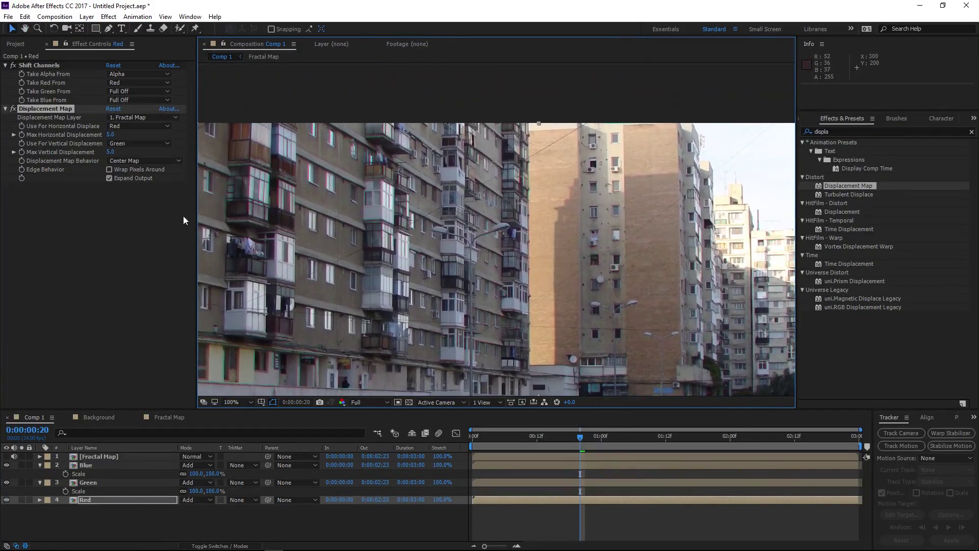
# Solo the Red layer and raise its maximum displacement to 103 horizontally and 73 vertically
pyautogui.moveTo(110, 134); pyautogui.dragTo(153, 156)
pyautogui.click(21, 500)
pyautogui.scroll(-2, 367, 319)
pyautogui.scroll(2, 444, 285)
pyautogui.scroll(1, 486, 236)
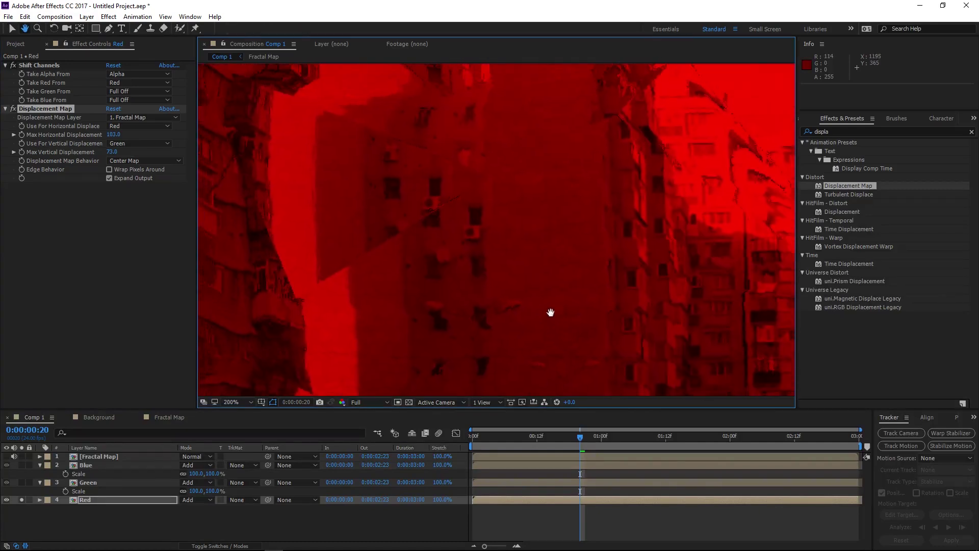
# Show the Fractal Map layer briefly to compare its shapes with the displaced Red layer, and hide it again
pyautogui.click(6, 456)
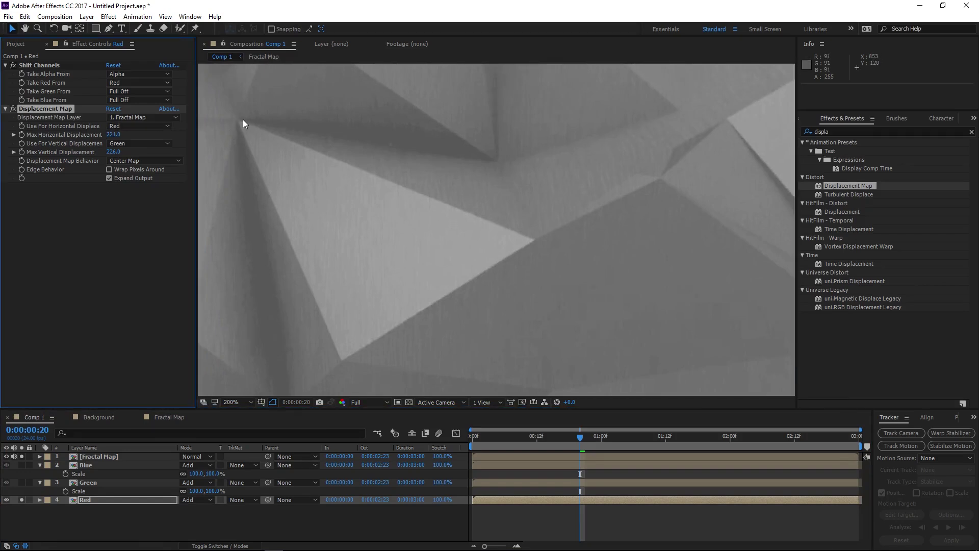
pyautogui.click(6, 456)
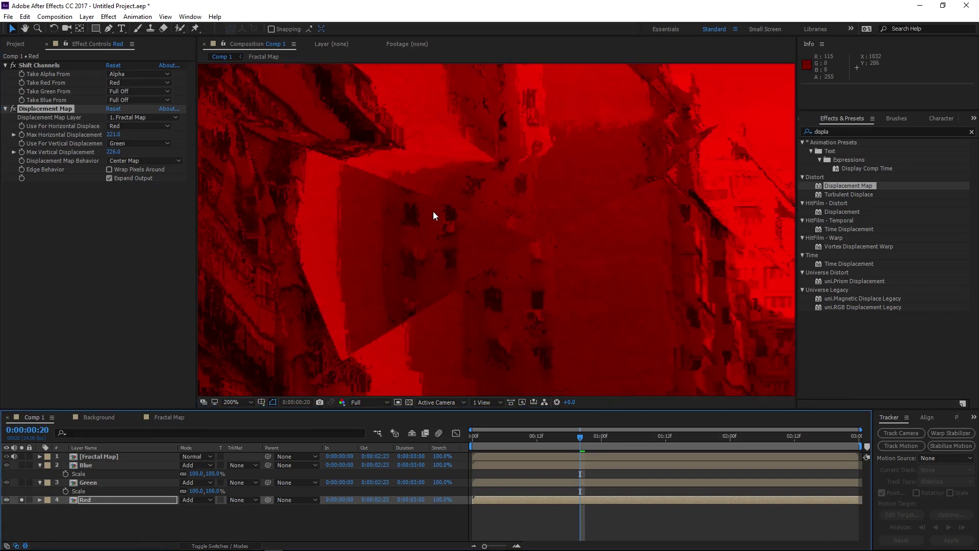
pyautogui.scroll(-2, 538, 267)
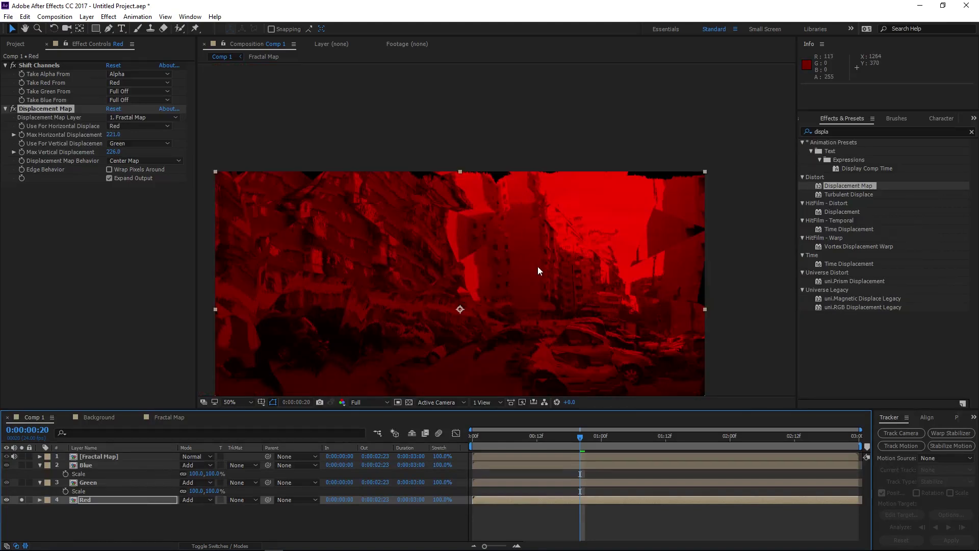
# Set the Red layer's Max Horizontal Displacement to 5 and Max Vertical Displacement to -5
pyautogui.click(114, 134)
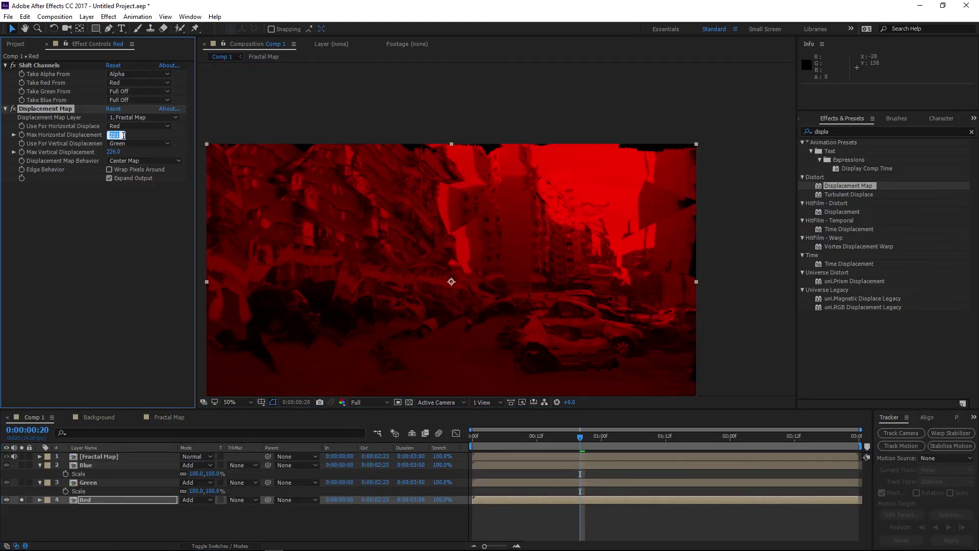
pyautogui.scroll(2, 338, 228)
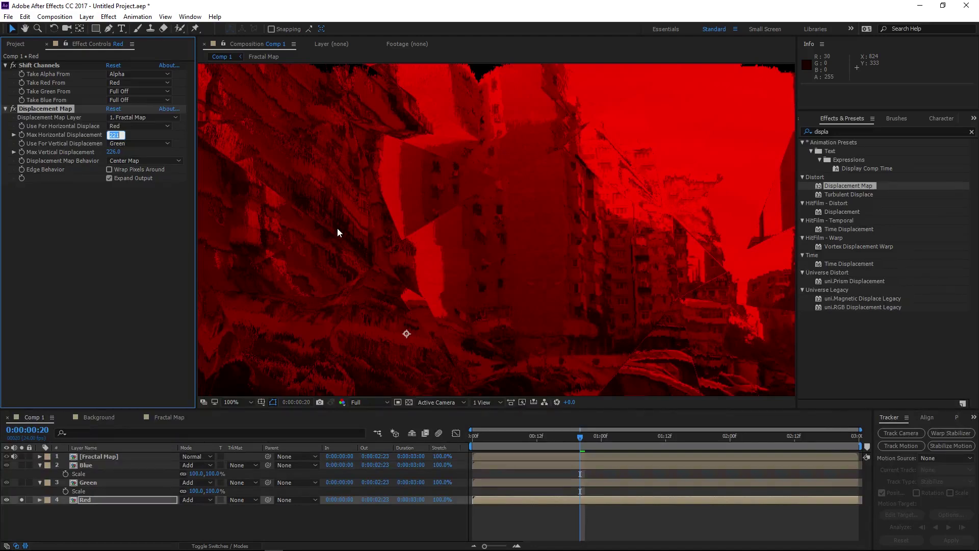
pyautogui.write('5')
pyautogui.press('Tab')
pyautogui.write('-5')
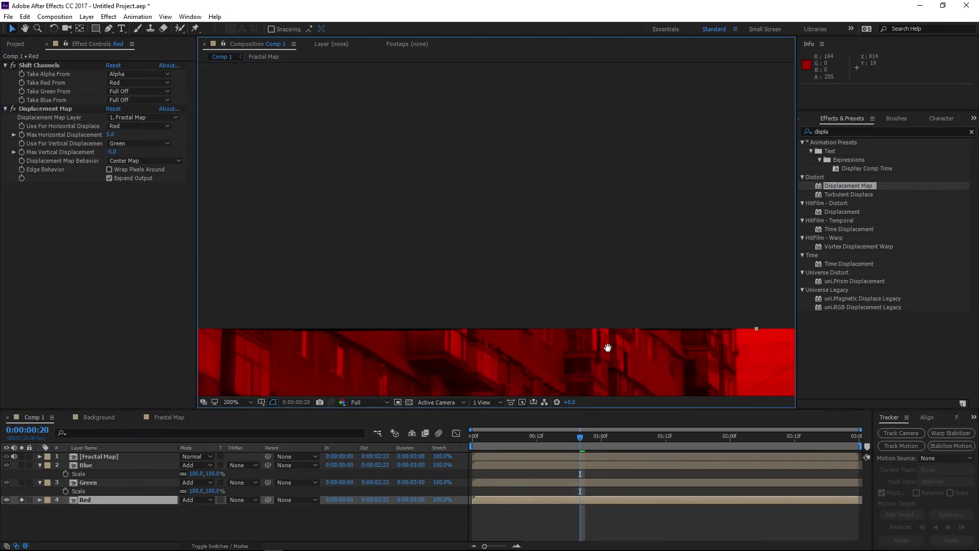
pyautogui.moveTo(608, 348); pyautogui.dragTo(363, 351)
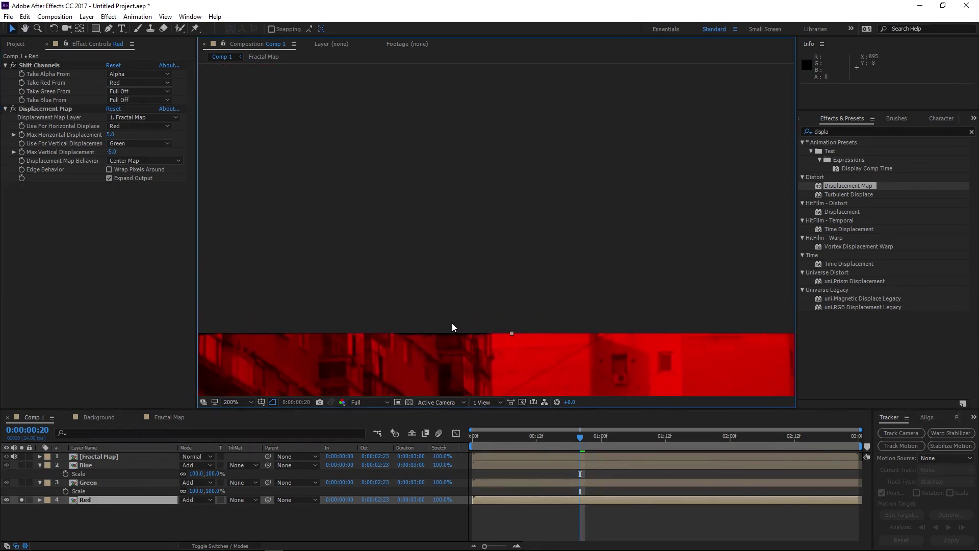
# Turn on the transparency grid to examine the Red layer's upper edge for gaps left by the displacement
pyautogui.scroll(1, 452, 336)
pyautogui.moveTo(461, 332); pyautogui.dragTo(488, 128)
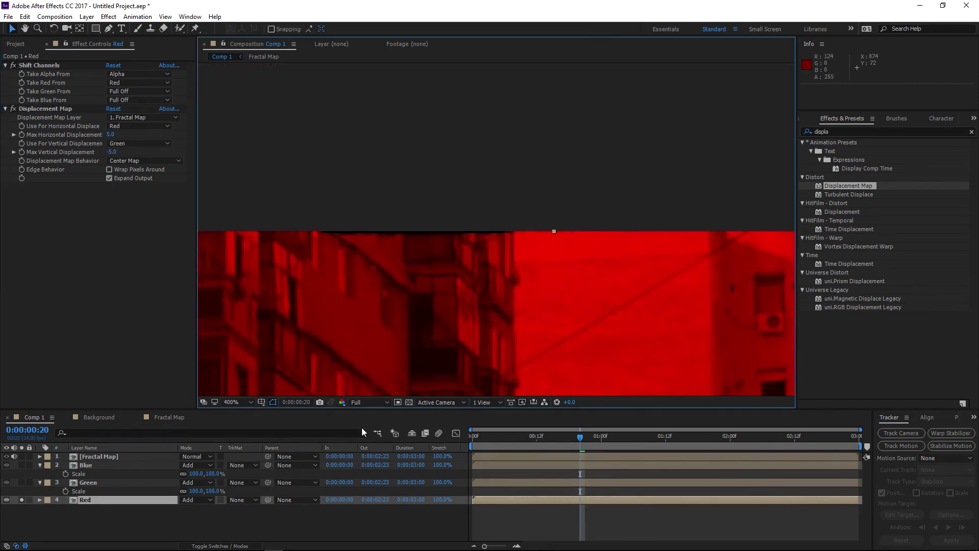
pyautogui.click(410, 401)
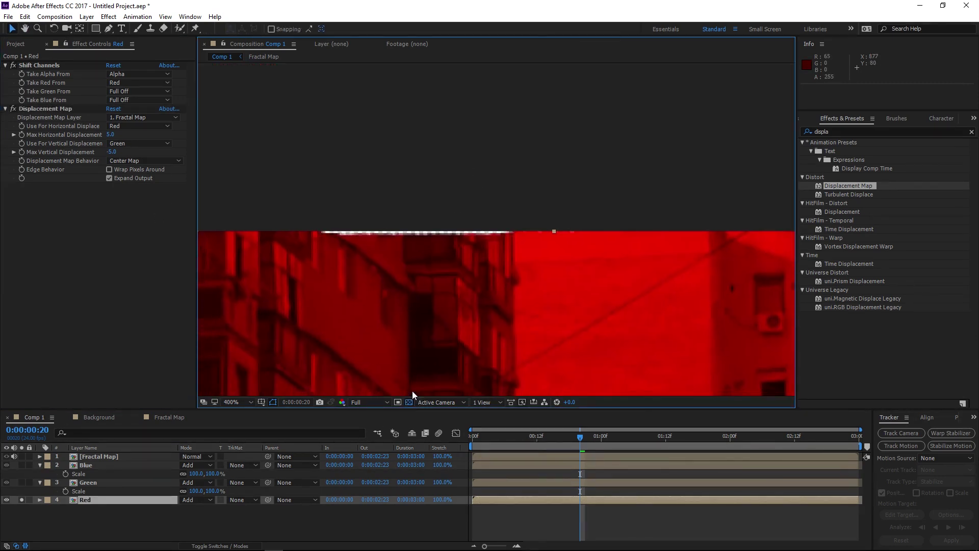
# Apply Motion Tile to the Red layer with Output Width 180, Output Height 150 and Mirror Edges enabled
pyautogui.moveTo(849, 132); pyautogui.dragTo(471, 166)
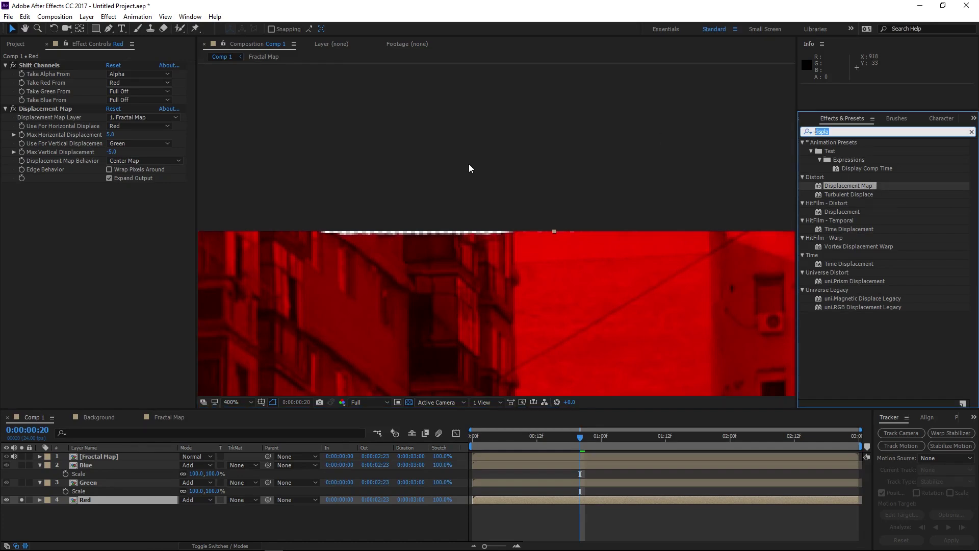
pyautogui.write('motion t')
pyautogui.moveTo(839, 168); pyautogui.dragTo(188, 243)
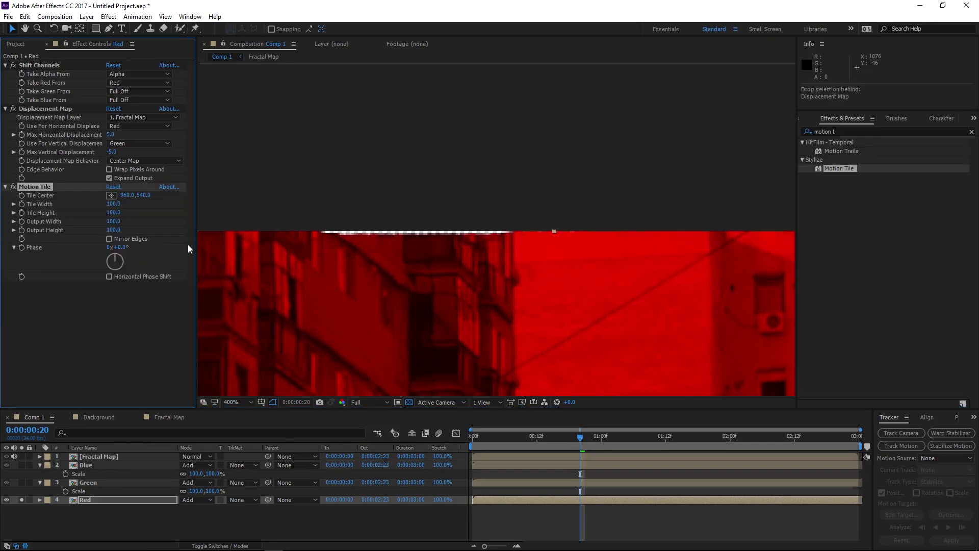
pyautogui.moveTo(118, 231); pyautogui.dragTo(123, 223)
# Reorder the Red layer's effects so Displacement Map comes after Motion Tile, and check the image edges
pyautogui.click(54, 110)
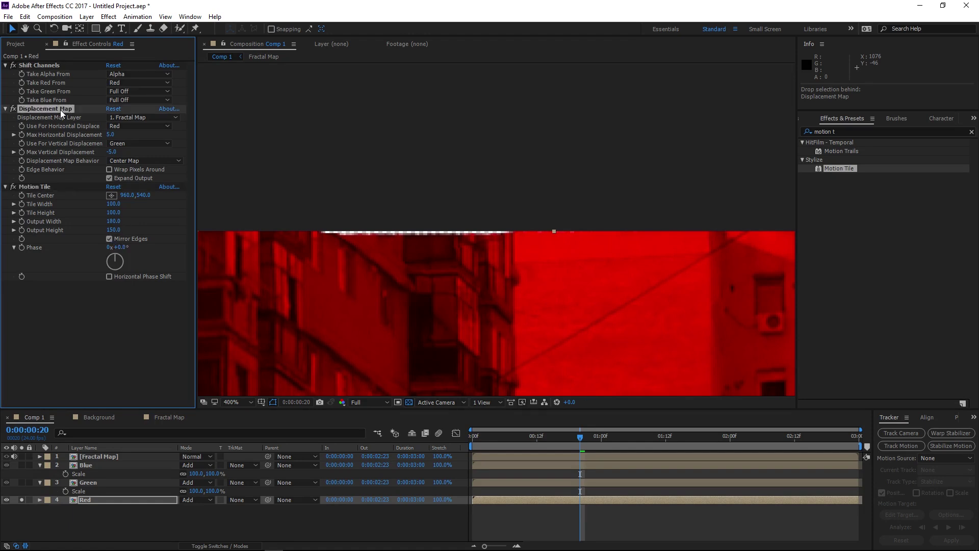
pyautogui.moveTo(61, 109); pyautogui.dragTo(117, 307)
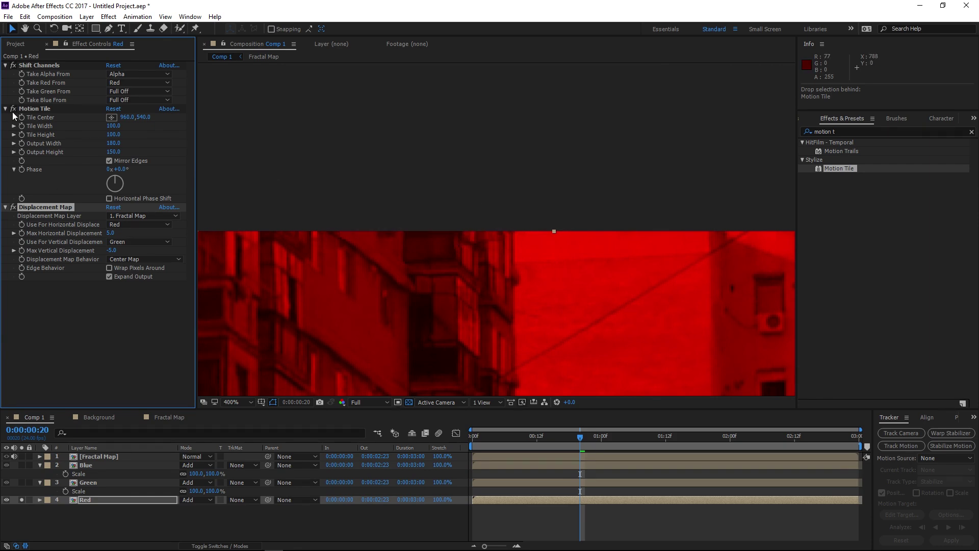
pyautogui.scroll(-2, 537, 324)
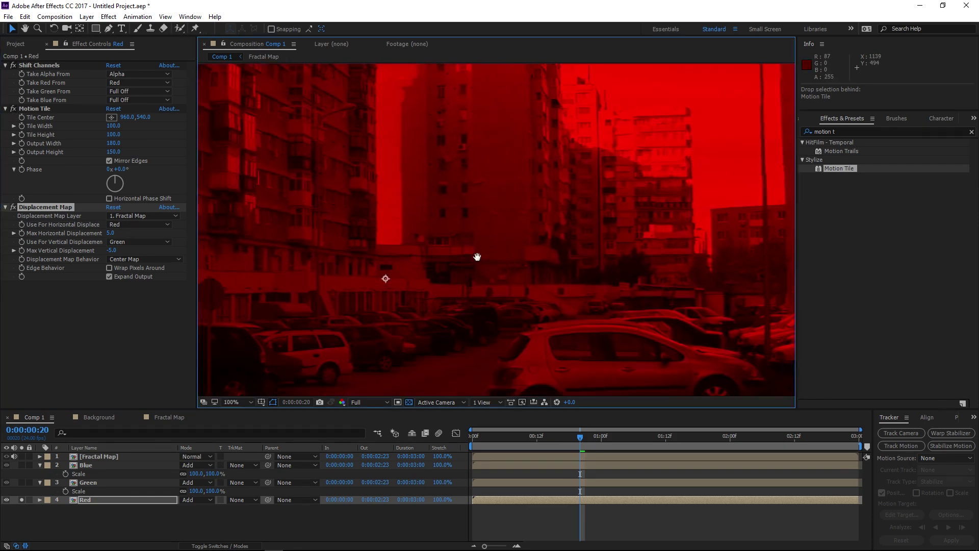
pyautogui.scroll(-2, 478, 252)
pyautogui.moveTo(462, 228); pyautogui.dragTo(502, 253)
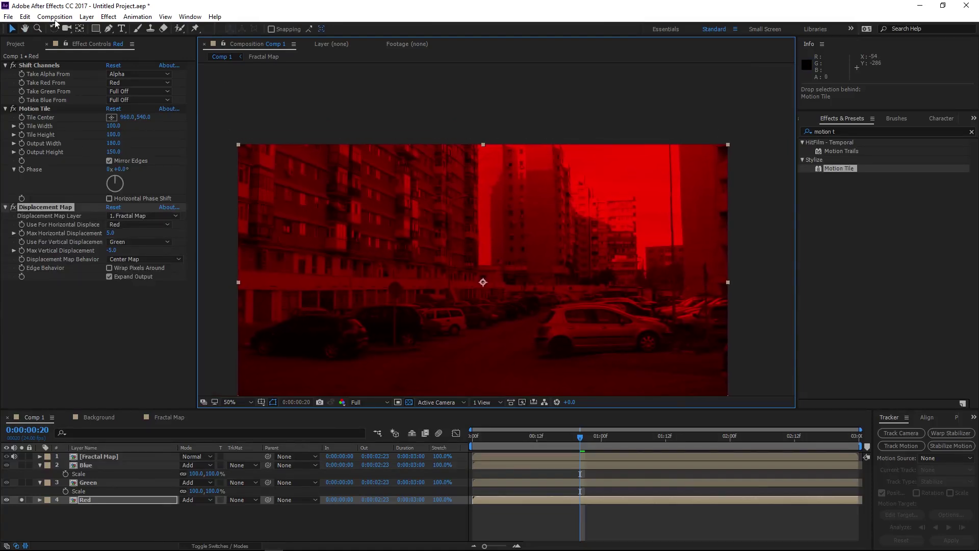
# Copy the Red layer's Motion Tile and Displacement Map effects to the Green layer and solo Green as well
pyautogui.click(38, 110)
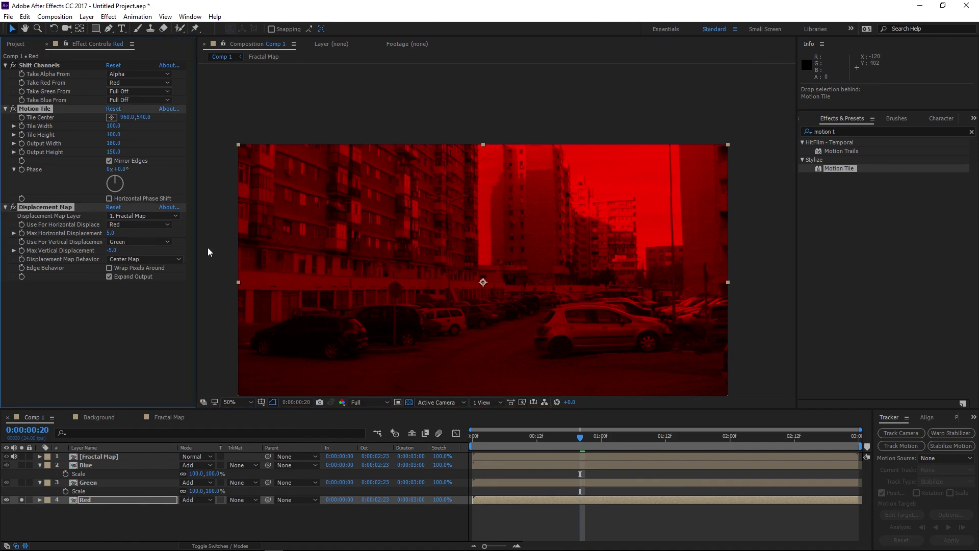
pyautogui.click(90, 482)
pyautogui.click(22, 482)
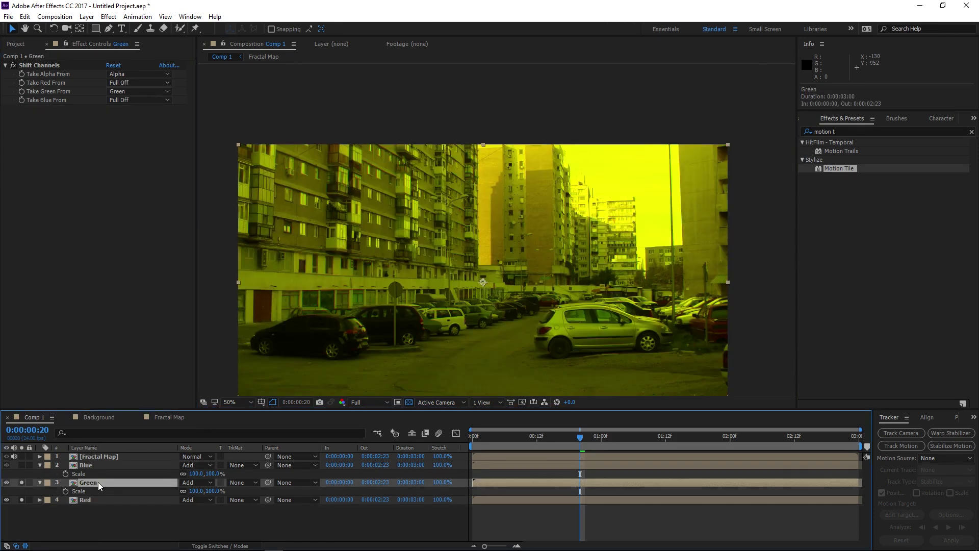
pyautogui.hotkey('ctrl', 'v')
# Set the Green layer's Max Horizontal Displacement to -10 and Max Vertical Displacement to 0
pyautogui.scroll(1, 379, 309)
pyautogui.moveTo(426, 287); pyautogui.dragTo(453, 306)
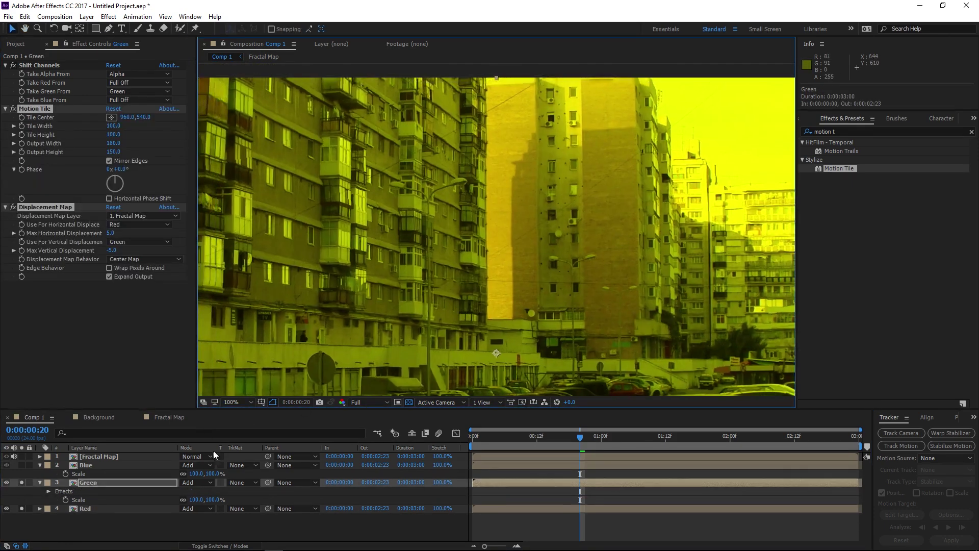
pyautogui.moveTo(553, 176); pyautogui.dragTo(457, 162)
pyautogui.scroll(-1, 505, 163)
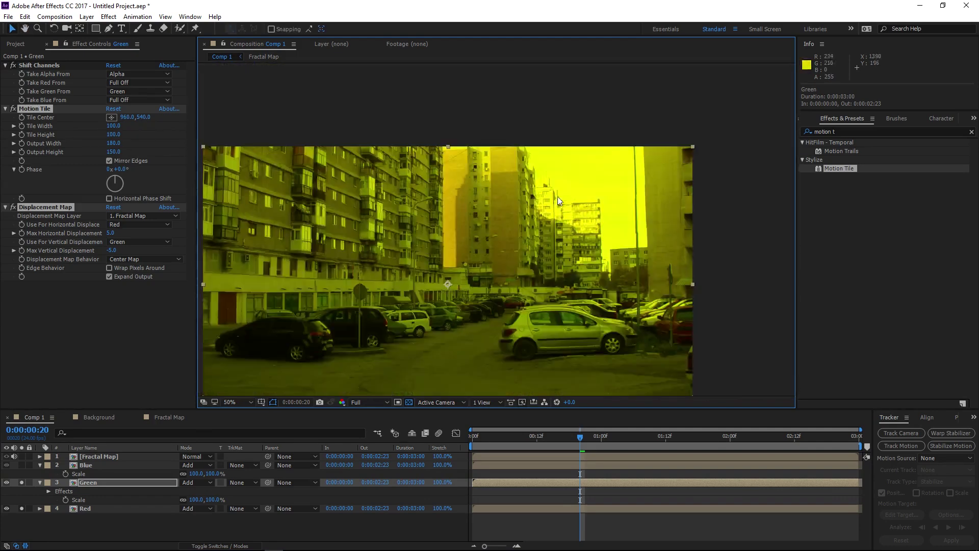
pyautogui.scroll(1, 533, 251)
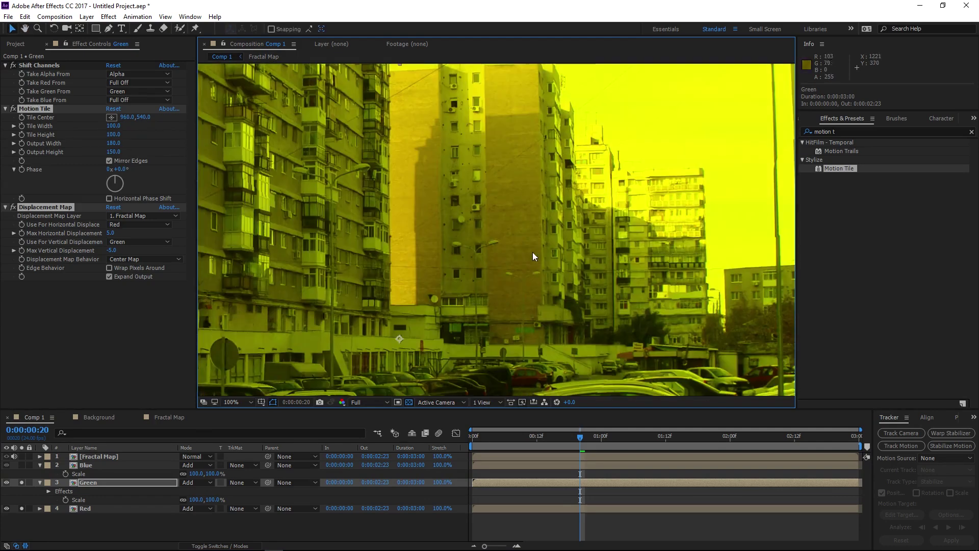
pyautogui.click(112, 233)
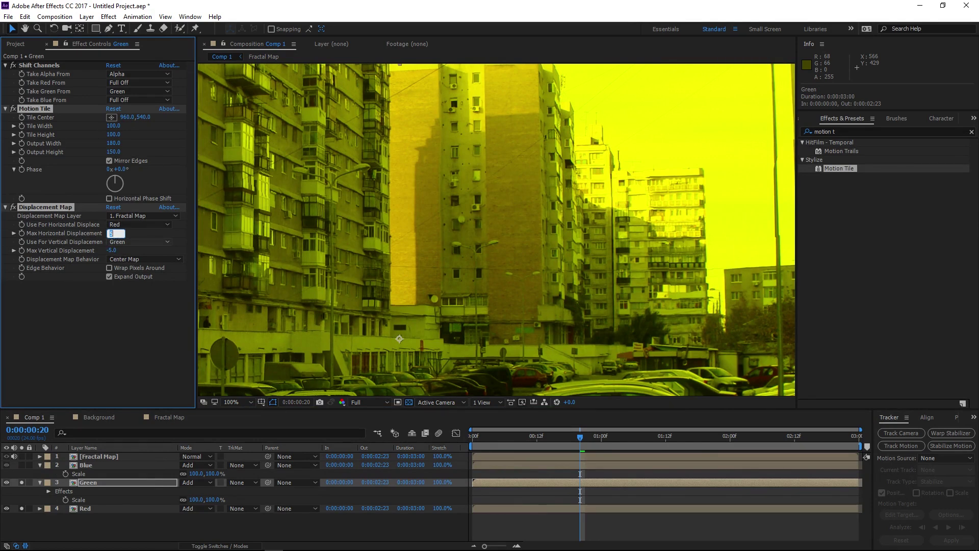
pyautogui.write('-10')
pyautogui.click(110, 372)
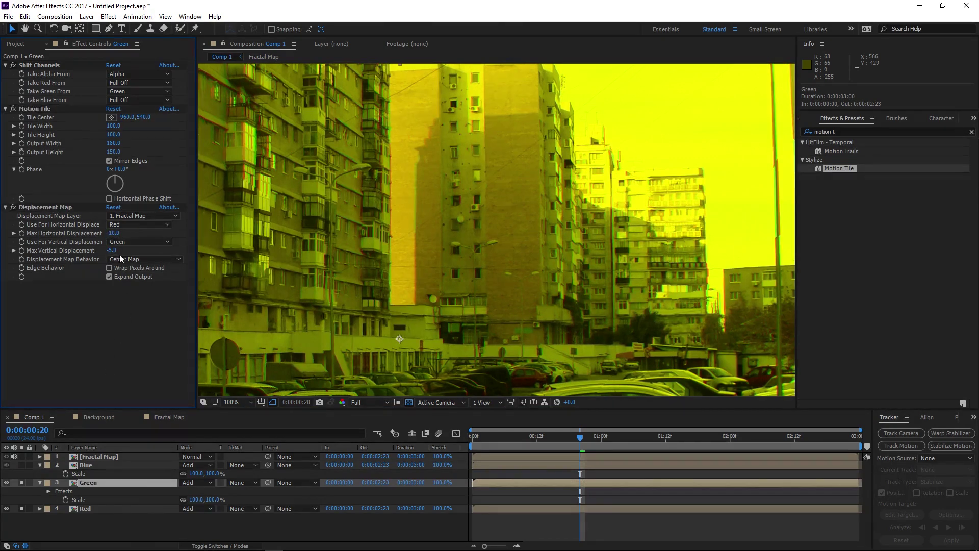
pyautogui.click(113, 250)
pyautogui.write('0')
pyautogui.press('Return')
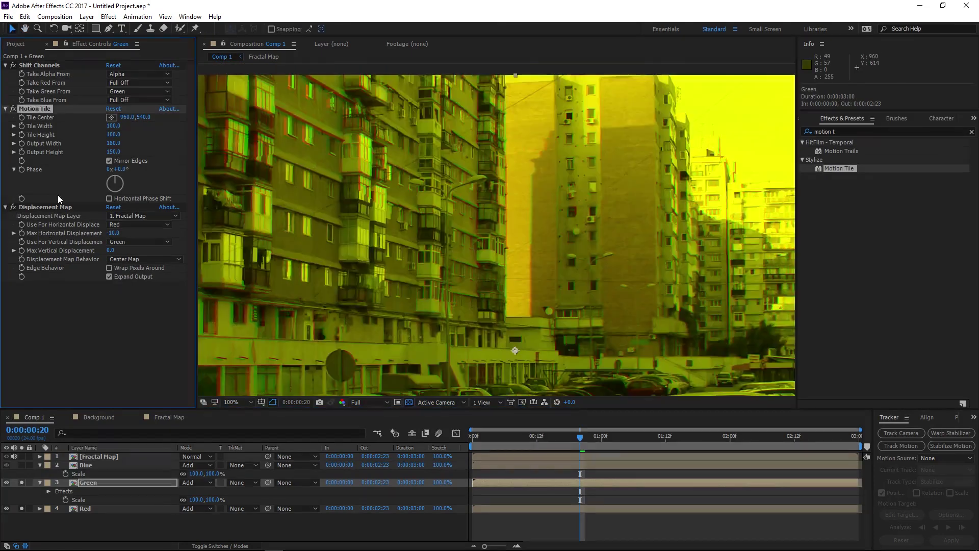
# Copy the Green layer's Motion Tile and Displacement Map effects to the Blue layer and solo Blue as well
pyautogui.click(60, 207)
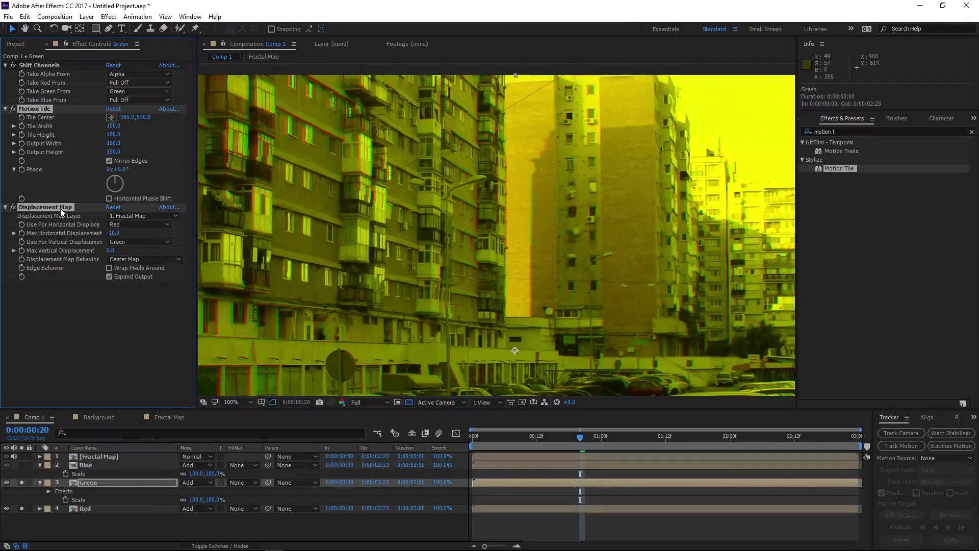
pyautogui.click(117, 461)
pyautogui.hotkey('ctrl', 'v')
pyautogui.click(21, 465)
# Set the Blue layer's Max Vertical Displacement to -10 and Max Horizontal Displacement to 0
pyautogui.click(110, 250)
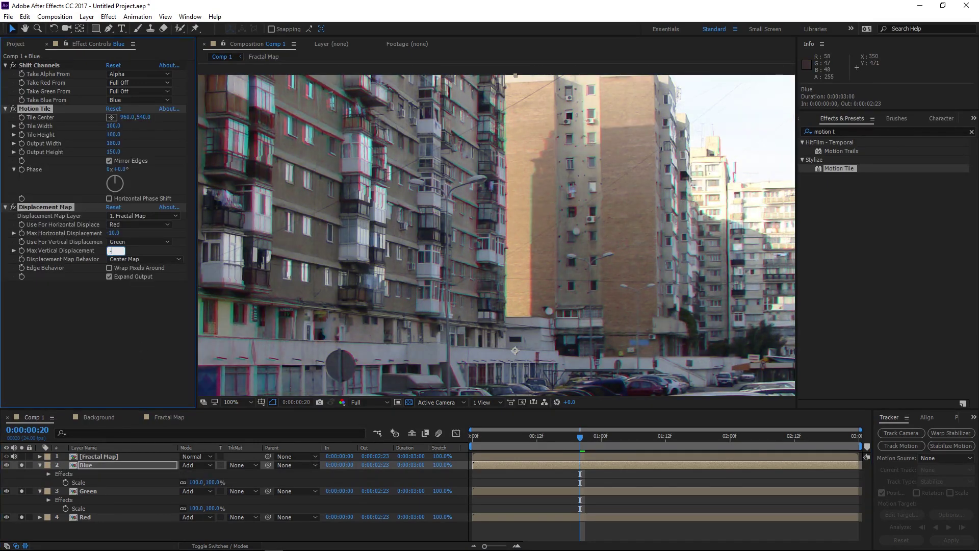
pyautogui.hotkey('shift', 'Tab')
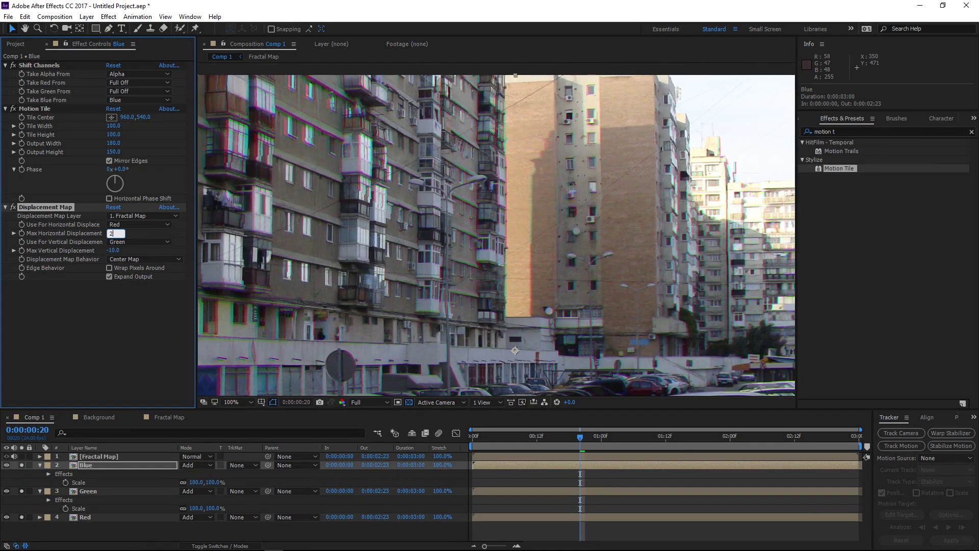
pyautogui.click(115, 294)
# Examine the color fringing across the combined channel layers and preview the composition's playback
pyautogui.scroll(1, 457, 267)
pyautogui.moveTo(457, 267); pyautogui.dragTo(575, 298)
pyautogui.scroll(-2, 467, 181)
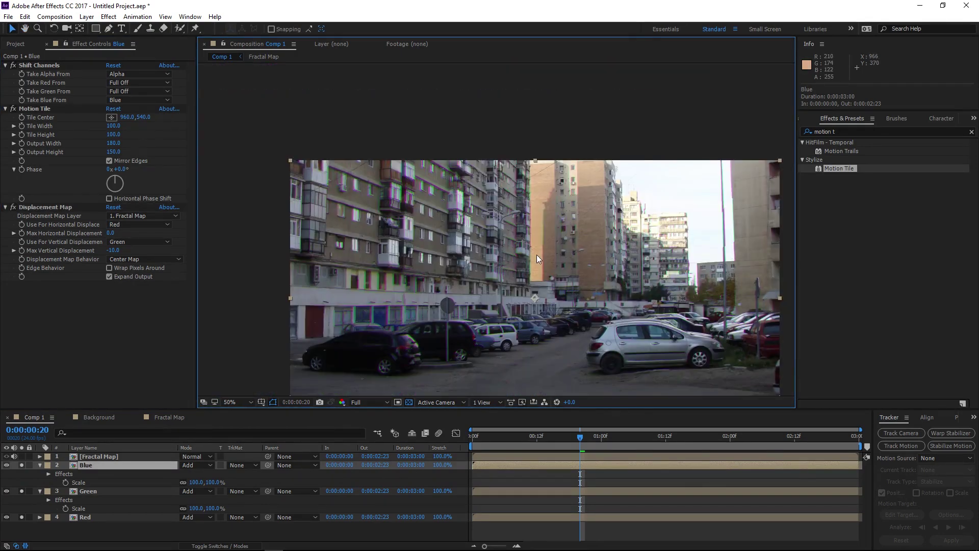
pyautogui.moveTo(537, 255); pyautogui.dragTo(484, 227)
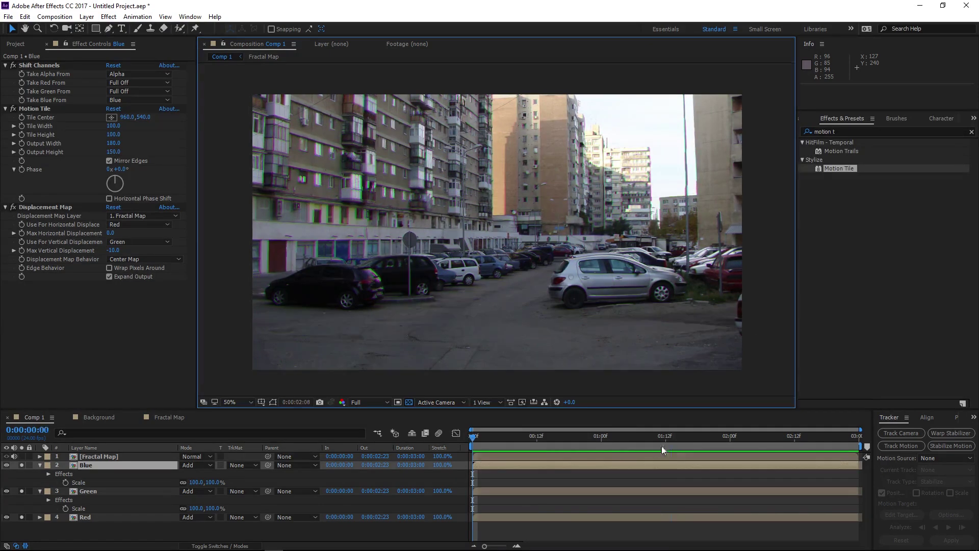
pyautogui.click(662, 449)
pyautogui.press('space')
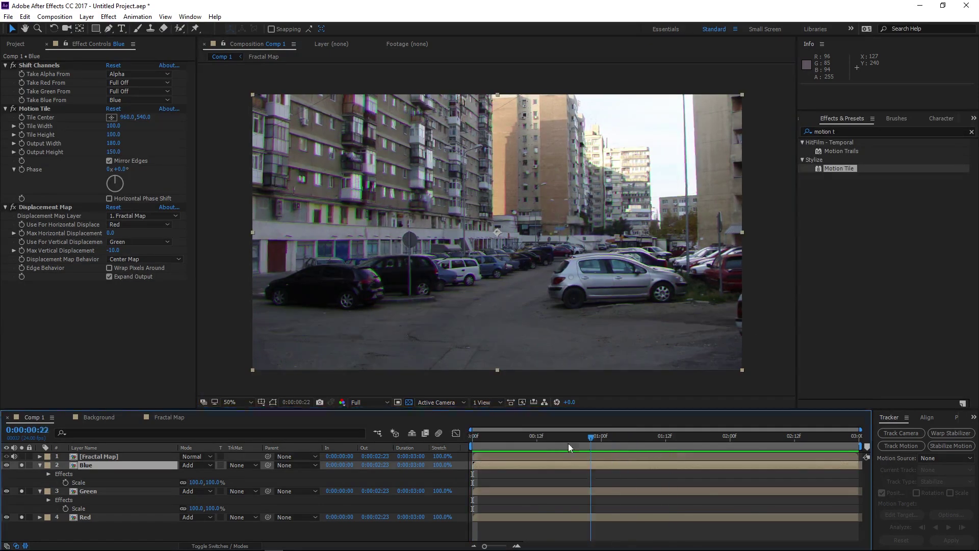
# Set the Red layer's Max Horizontal Displacement to 10 and Max Vertical Displacement to -10
pyautogui.click(145, 516)
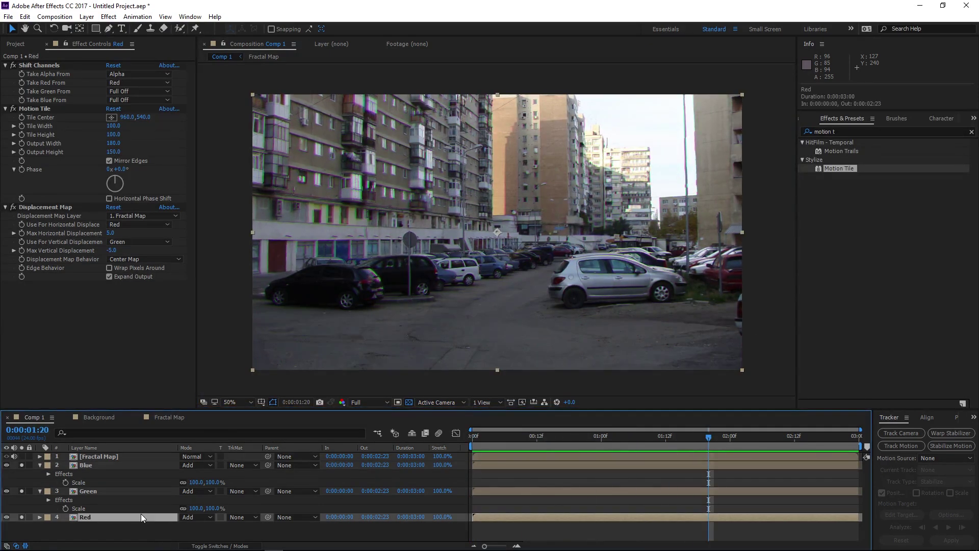
pyautogui.click(110, 233)
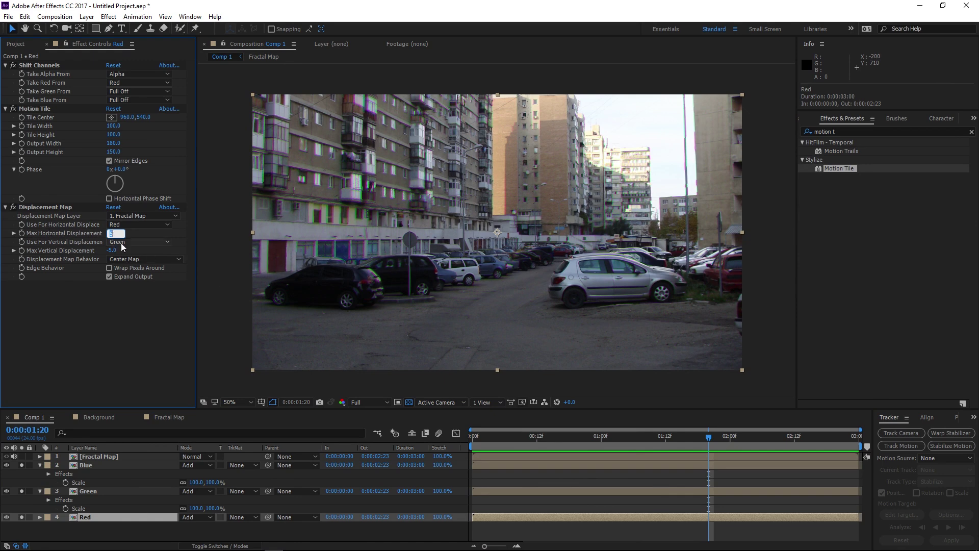
pyautogui.write('10')
pyautogui.click(115, 251)
pyautogui.write('-10')
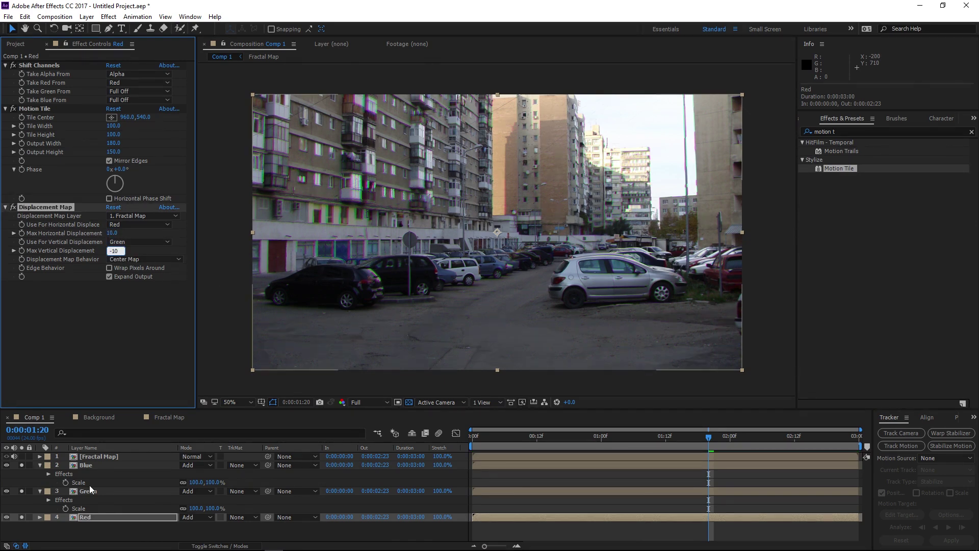
# Set the Blue layer's Max Vertical Displacement to -20 and its Max Horizontal Displacement to -48
pyautogui.click(91, 494)
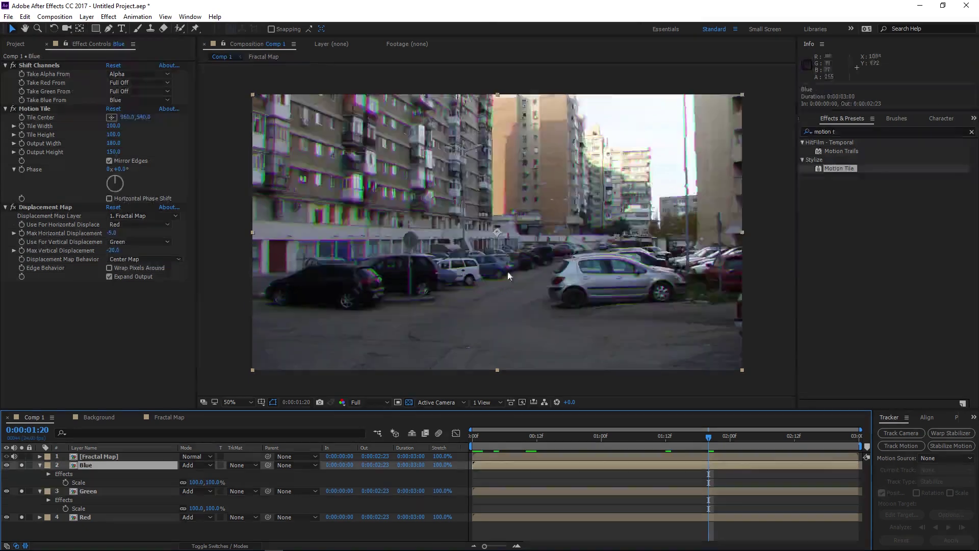
pyautogui.scroll(1, 505, 274)
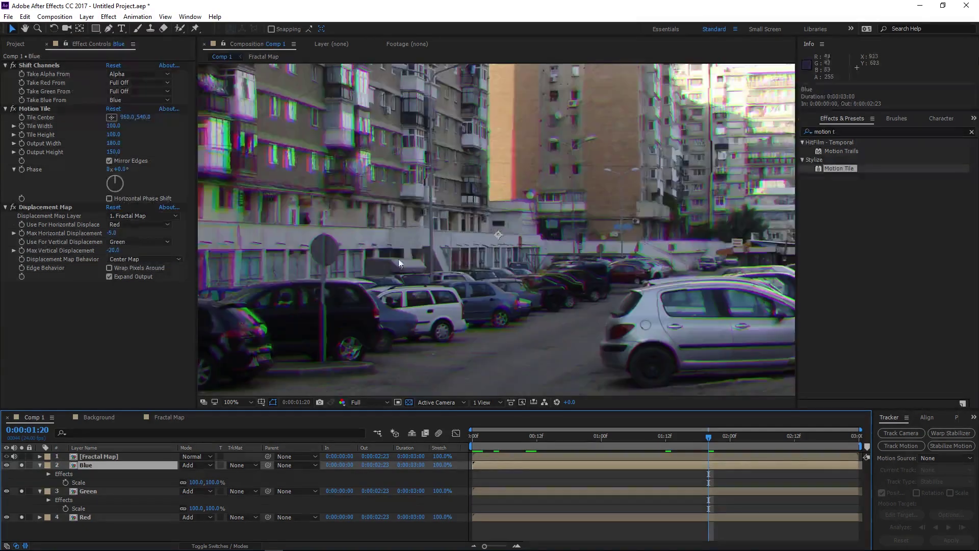
pyautogui.moveTo(357, 250); pyautogui.dragTo(476, 314)
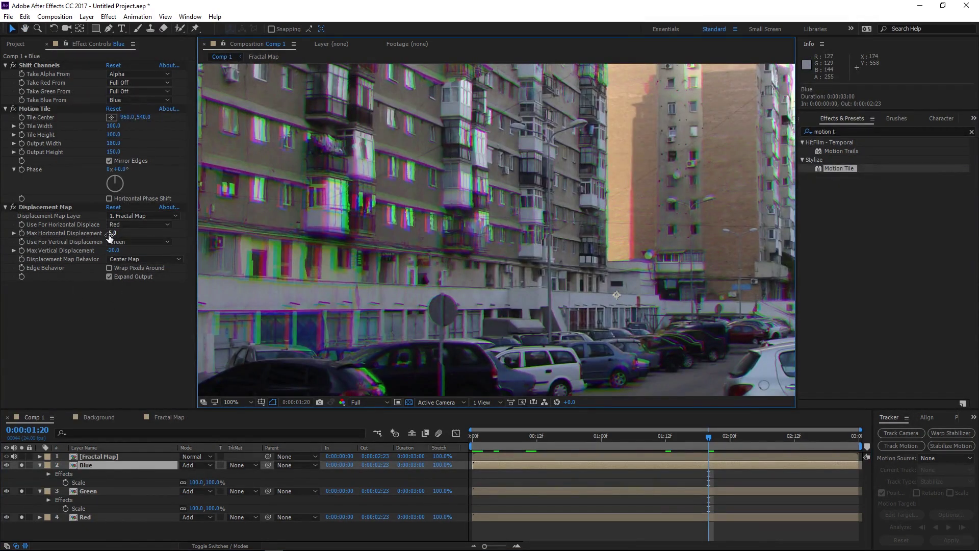
pyautogui.moveTo(110, 234)
pyautogui.mouseDown()
pyautogui.moveTo(85, 233)
pyautogui.moveTo(123, 233)
pyautogui.moveTo(89, 233)
pyautogui.moveTo(115, 237)
pyautogui.mouseUp()
pyautogui.scroll(-1, 500, 298)
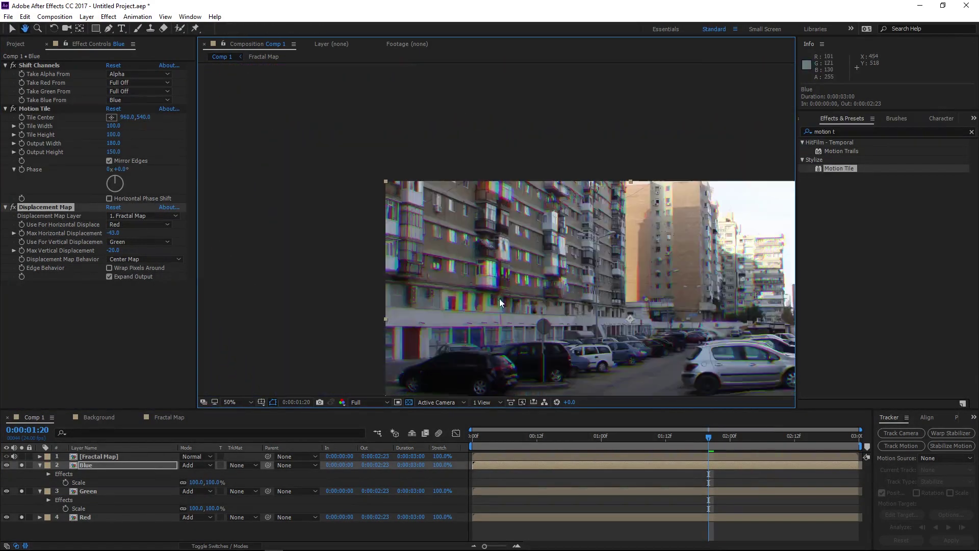
pyautogui.scroll(3, 499, 258)
pyautogui.moveTo(113, 233)
pyautogui.mouseDown()
pyautogui.moveTo(149, 233)
pyautogui.moveTo(121, 236)
pyautogui.mouseUp()
# Scrub the timeline around 0:00:00:20 and examine the displaced color channels up close
pyautogui.moveTo(697, 271); pyautogui.dragTo(544, 355)
pyautogui.moveTo(666, 261); pyautogui.dragTo(346, 279)
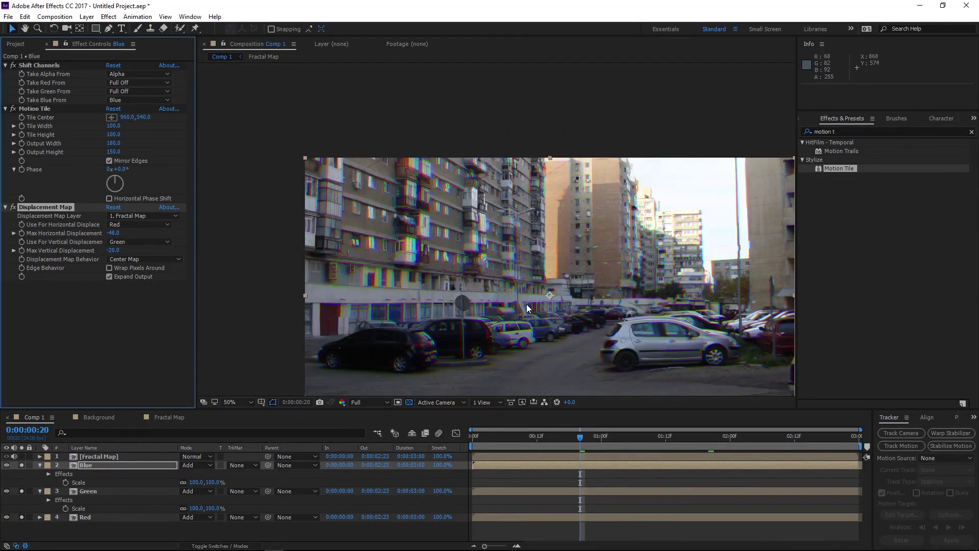
pyautogui.scroll(2, 526, 304)
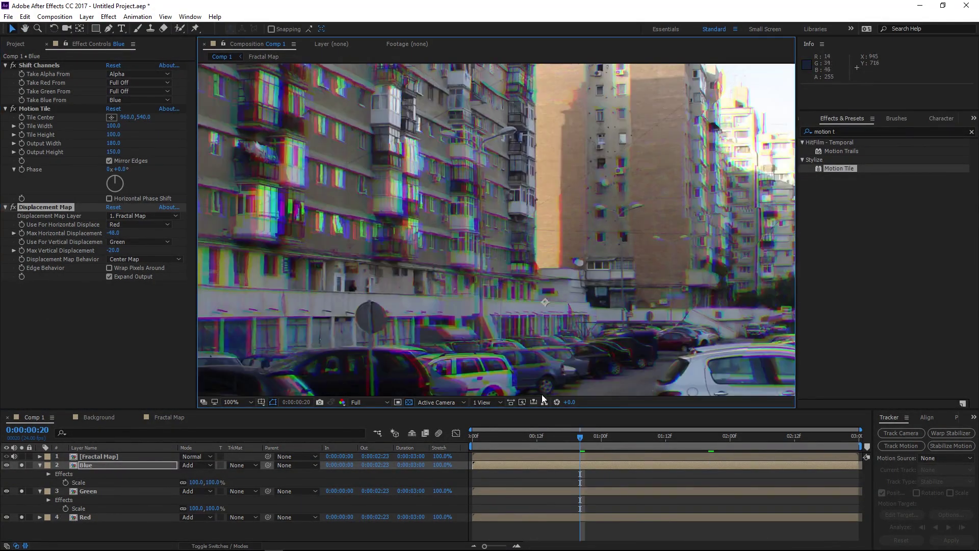
pyautogui.moveTo(570, 438); pyautogui.dragTo(578, 439)
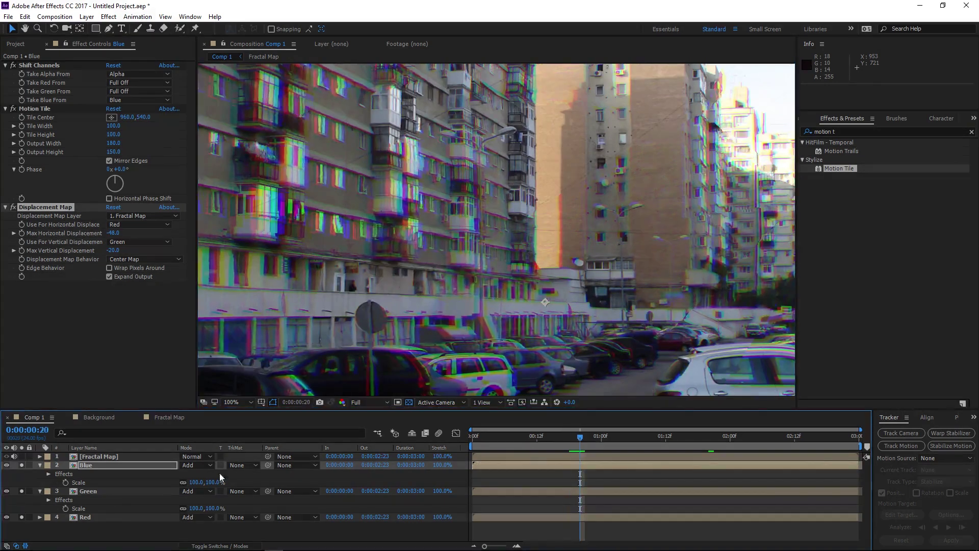
# Turn off the channel layers' solo, show the Fractal Map layer and set its blending mode to Overlay
pyautogui.click(112, 458)
pyautogui.click(22, 464)
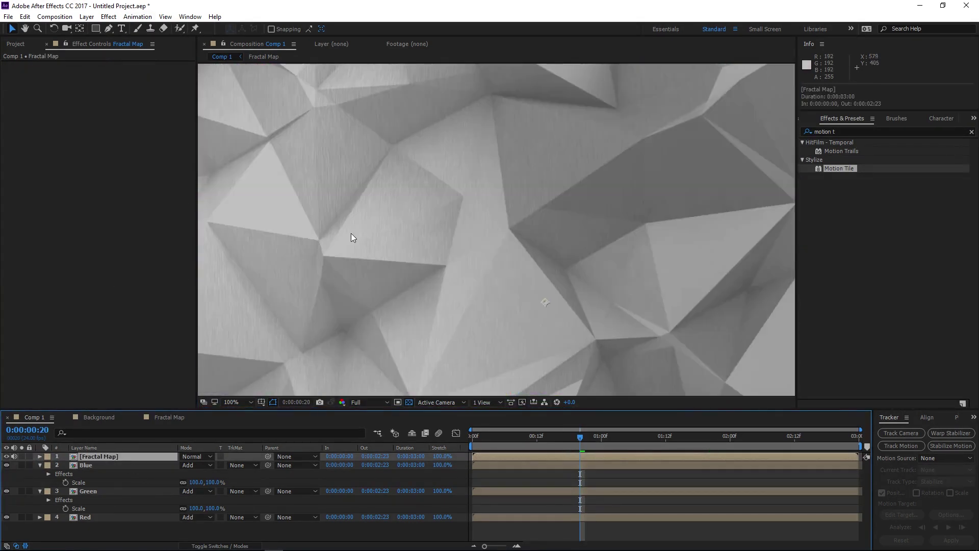
pyautogui.click(196, 457)
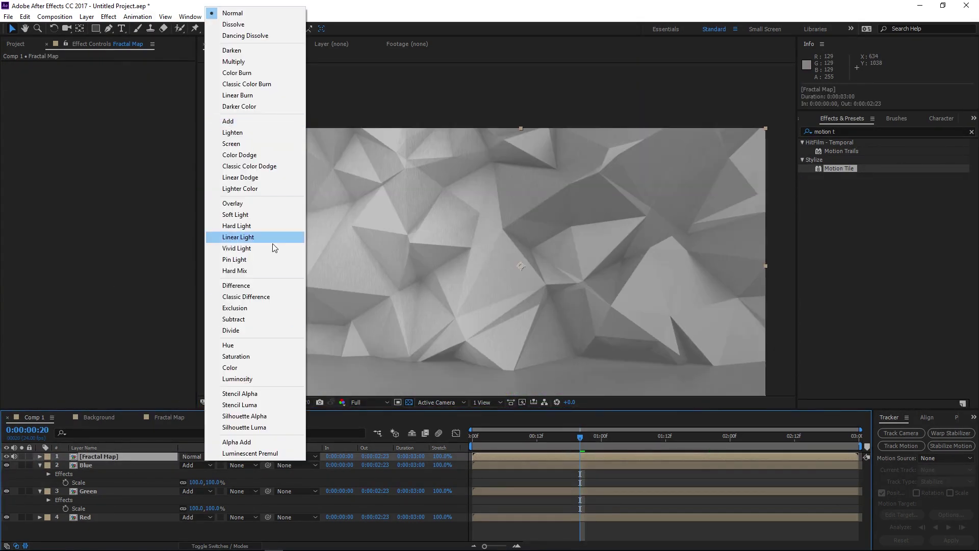
pyautogui.click(255, 204)
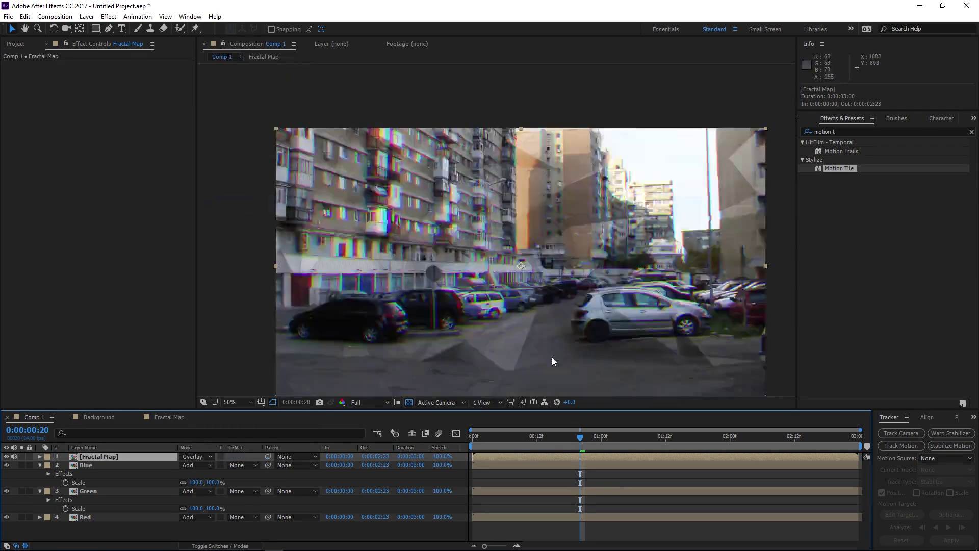
# Apply the Curves effect to the Fractal Map layer
pyautogui.scroll(2, 564, 253)
pyautogui.moveTo(616, 210); pyautogui.dragTo(555, 179)
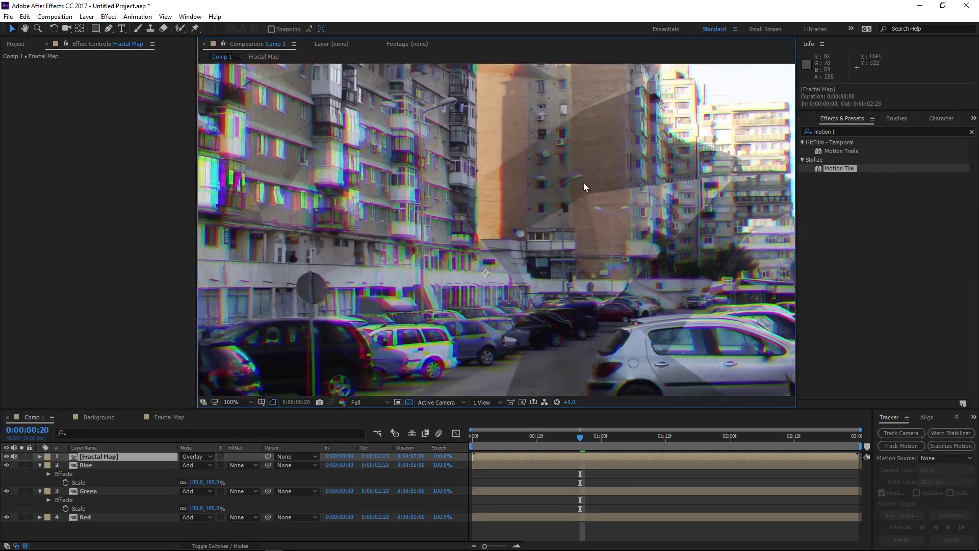
pyautogui.moveTo(577, 262); pyautogui.dragTo(658, 196)
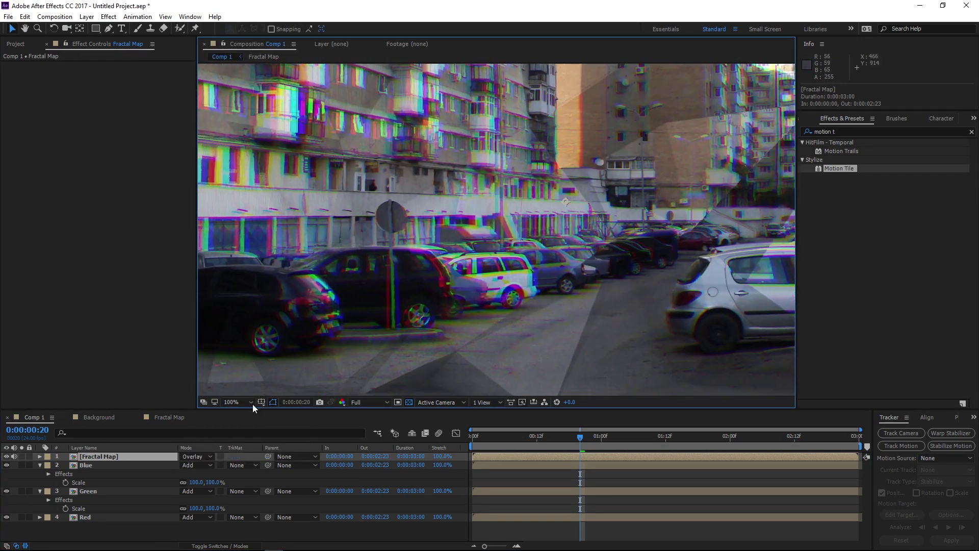
pyautogui.click(863, 133)
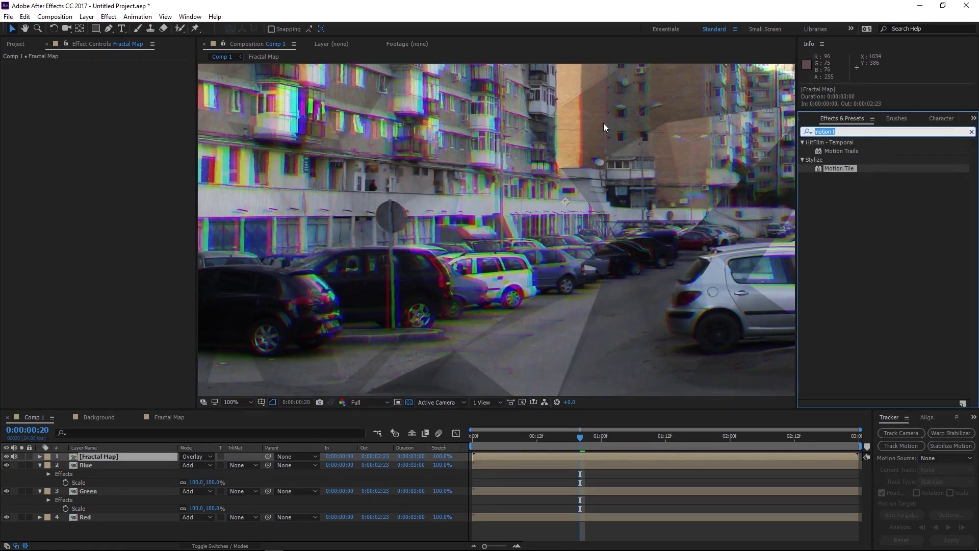
pyautogui.write('curv')
pyautogui.doubleClick(833, 177)
# Shape the Fractal Map's RGB curve into a gentle S with lowered shadows and raised highlights to boost contrast
pyautogui.moveTo(60, 195); pyautogui.dragTo(68, 203)
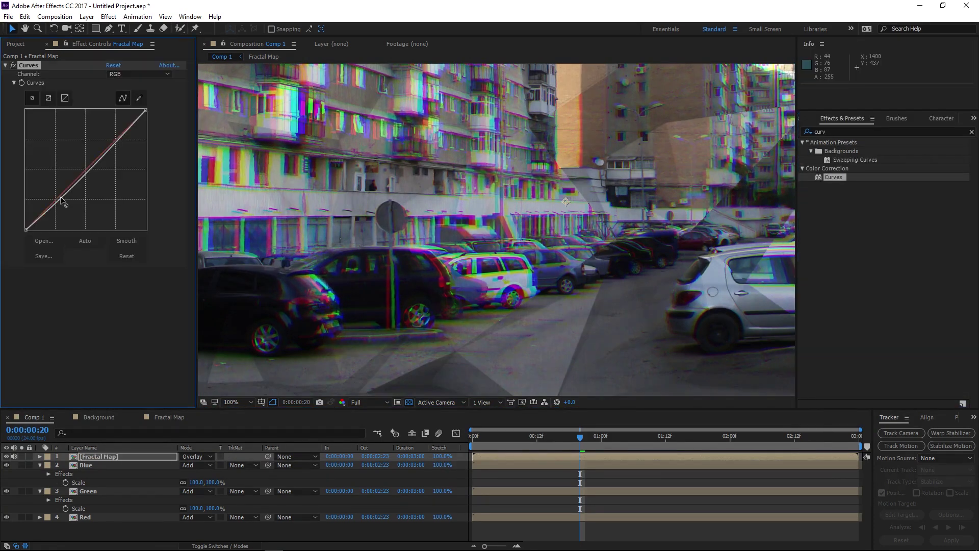
pyautogui.scroll(-1, 596, 237)
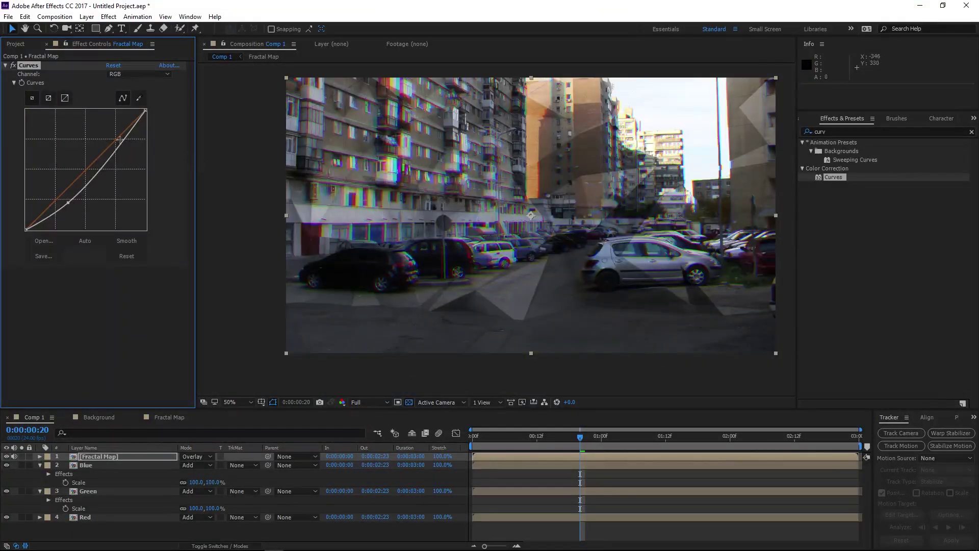
pyautogui.moveTo(119, 139); pyautogui.dragTo(117, 134)
pyautogui.scroll(2, 559, 210)
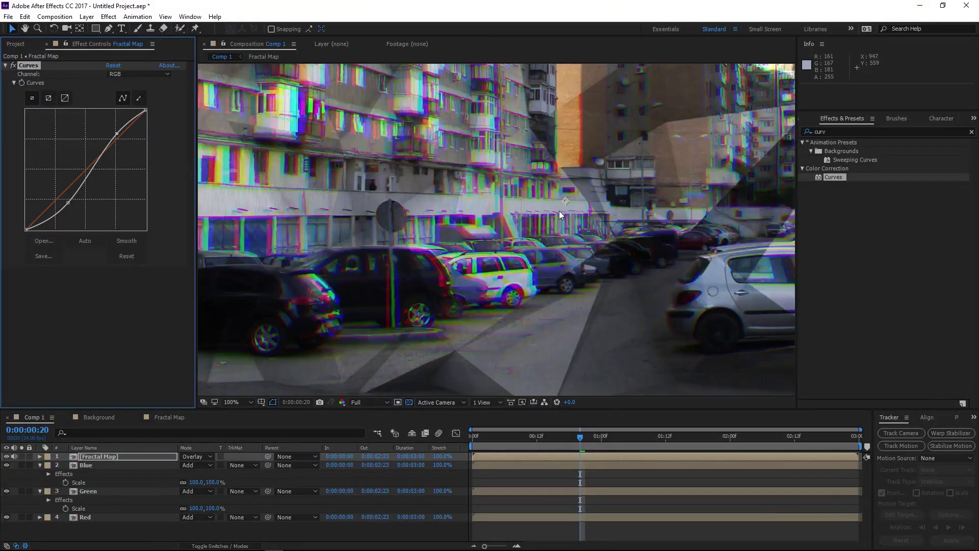
pyautogui.moveTo(568, 198); pyautogui.dragTo(412, 324)
pyautogui.moveTo(481, 238); pyautogui.dragTo(522, 290)
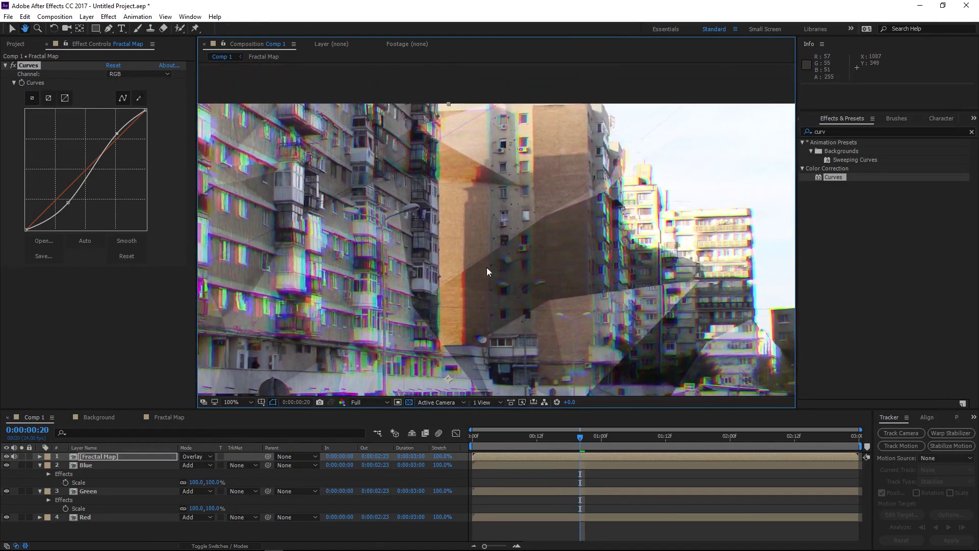
pyautogui.moveTo(116, 134); pyautogui.dragTo(120, 132)
pyautogui.moveTo(68, 202); pyautogui.dragTo(70, 200)
pyautogui.scroll(-2, 501, 229)
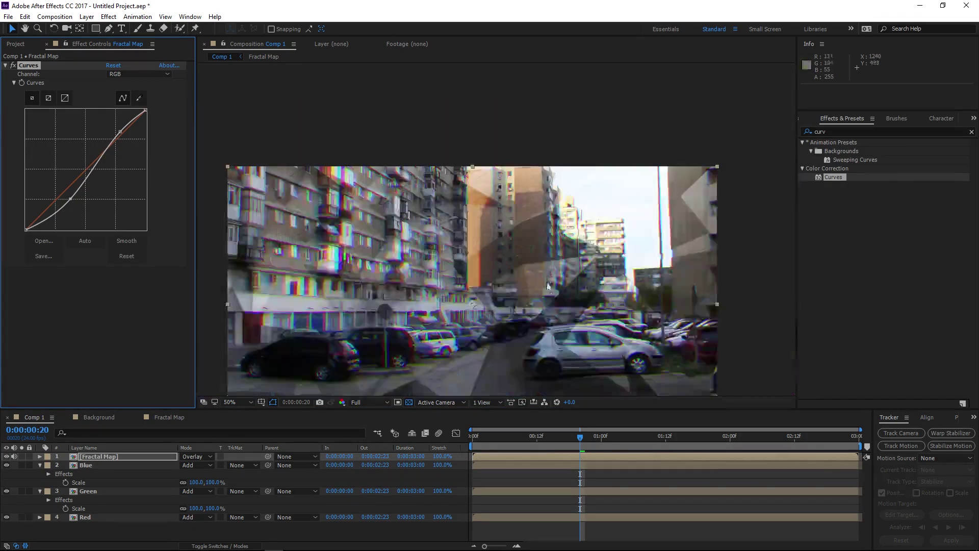
pyautogui.moveTo(547, 272); pyautogui.dragTo(555, 215)
# Preview the composition's playback and examine the overlaid map around 0:00:01:12
pyautogui.press('space')
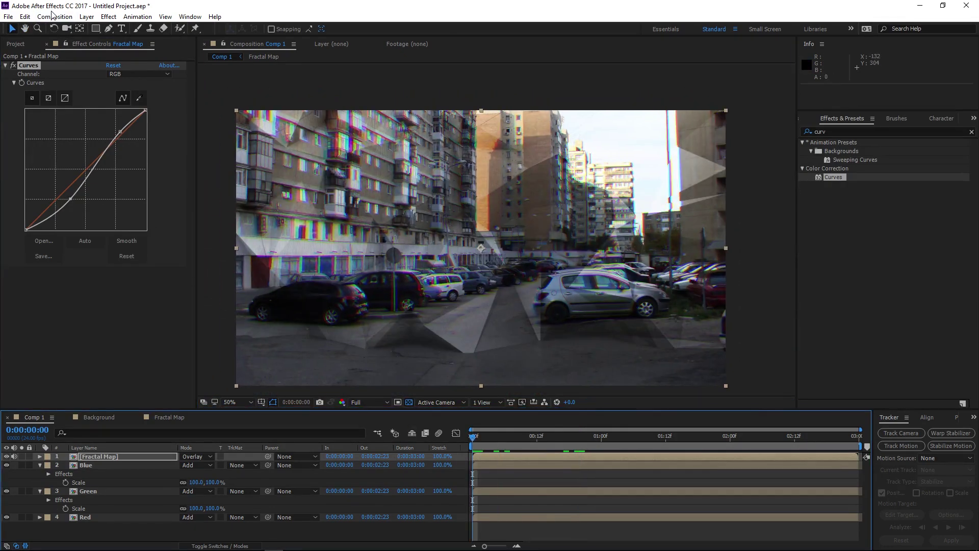
pyautogui.click(53, 14)
pyautogui.click(432, 218)
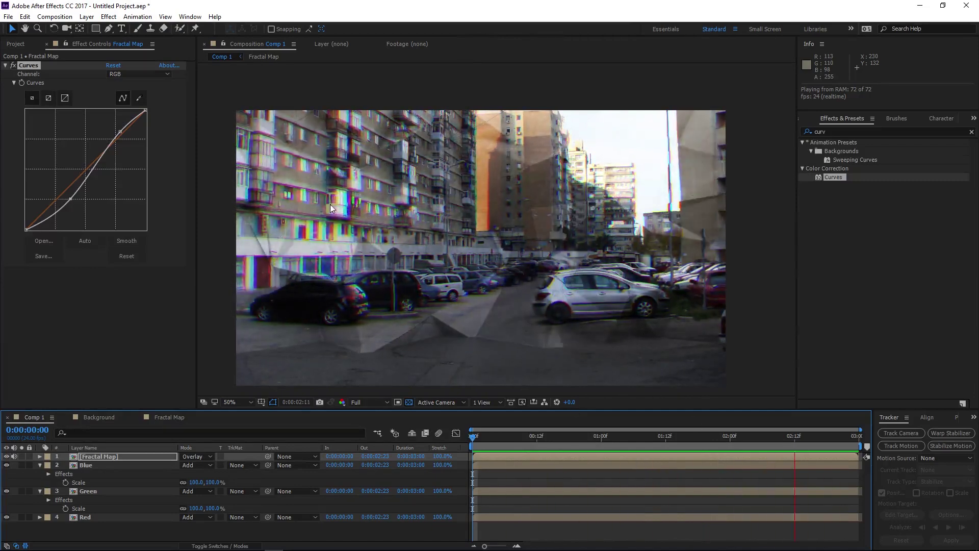
pyautogui.moveTo(620, 441); pyautogui.dragTo(667, 456)
# Duplicate the Fractal Map layer and delete the Curves effect from the upper copy
pyautogui.click(88, 455)
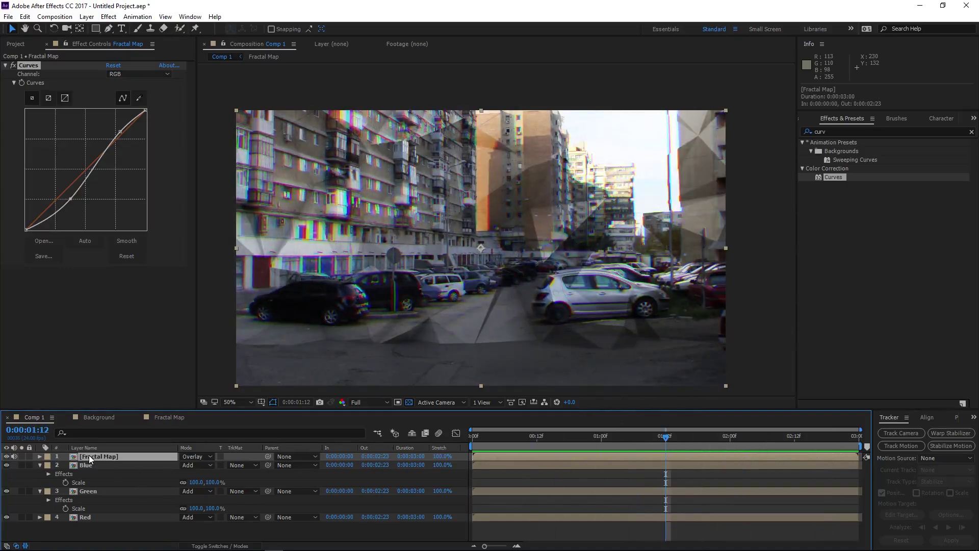
pyautogui.hotkey('ctrl', 'd')
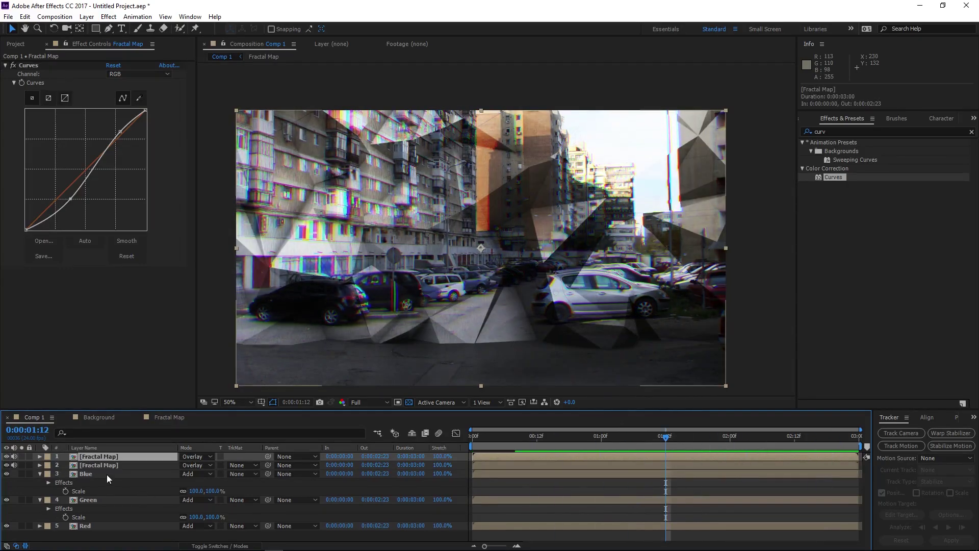
pyautogui.click(25, 65)
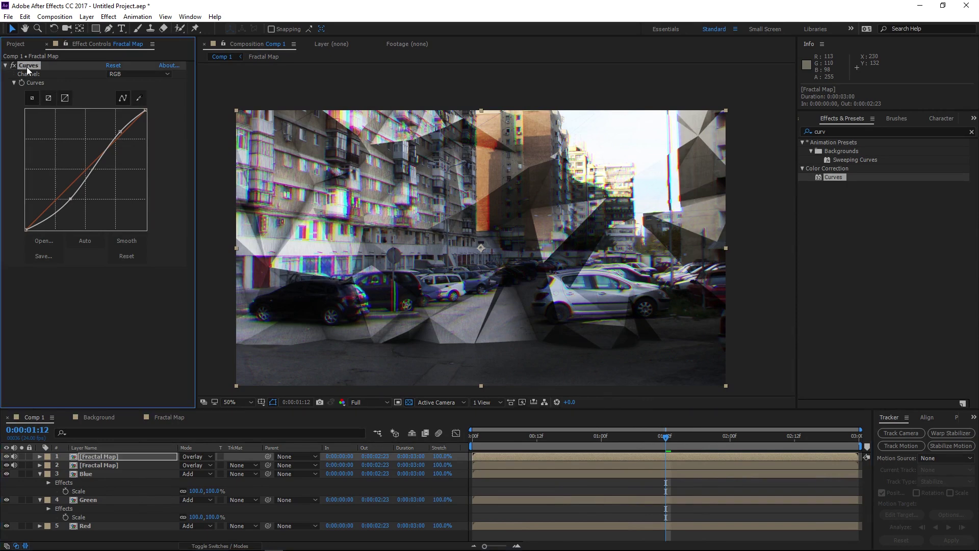
pyautogui.press('Delete')
# Solo the upper Fractal Map copy and apply Find Edges to it with Invert enabled
pyautogui.click(21, 456)
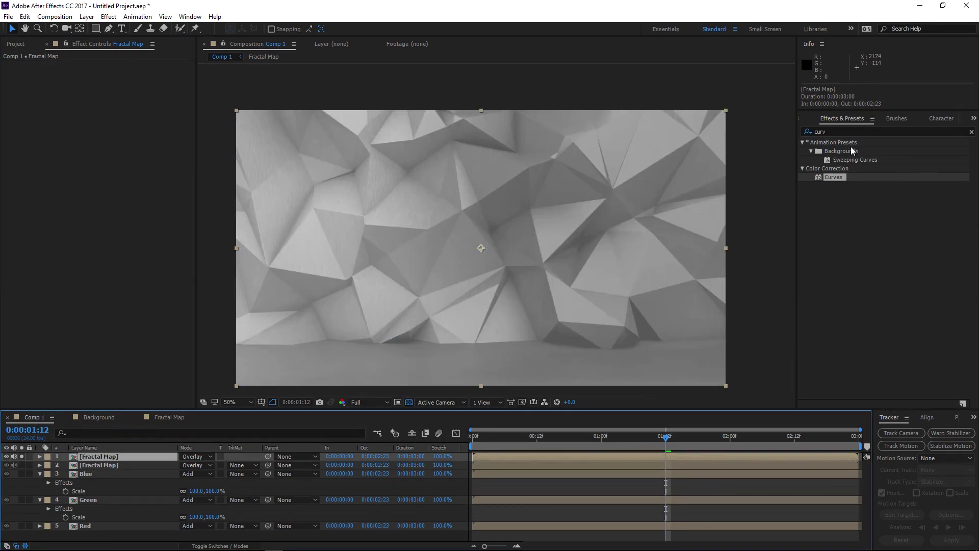
pyautogui.hotkey('ctrl', '5')
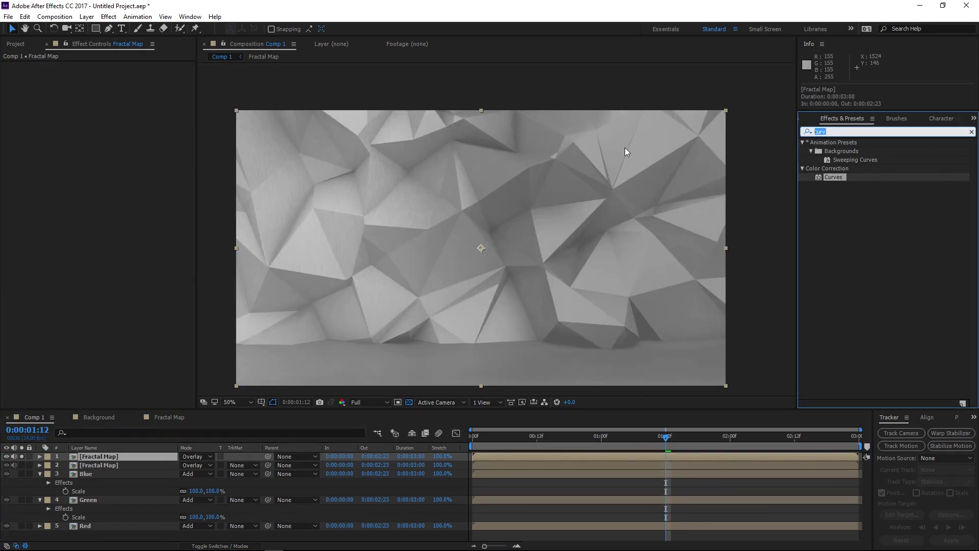
pyautogui.write('find e')
pyautogui.press('Return')
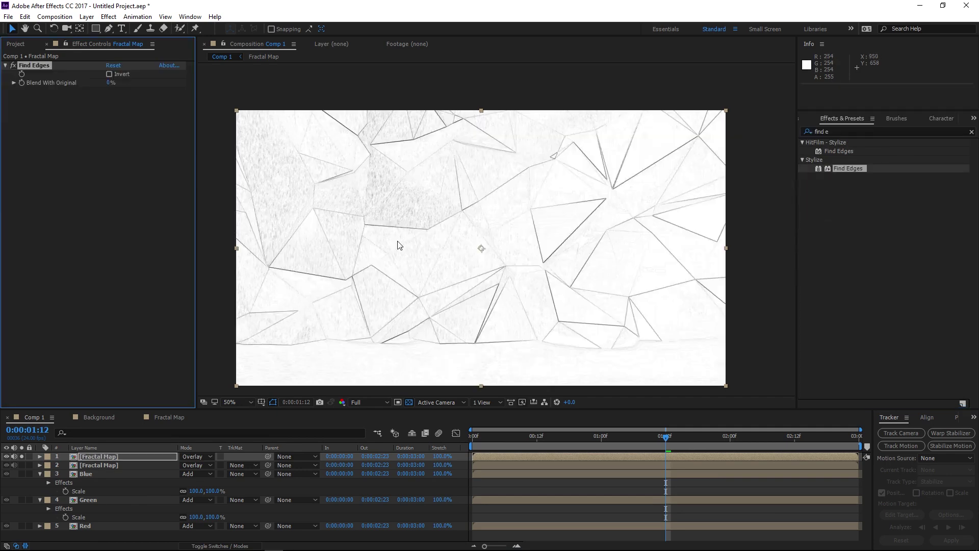
pyautogui.click(109, 74)
# Apply Levels to the upper Fractal Map copy with Input Black at 60, and turn off the layer's solo
pyautogui.scroll(1, 536, 254)
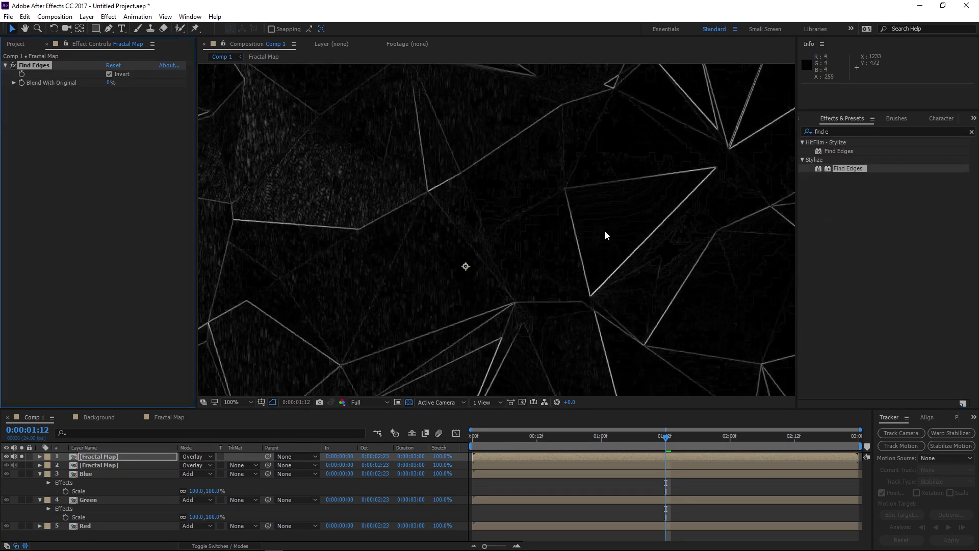
pyautogui.moveTo(454, 213); pyautogui.dragTo(469, 231)
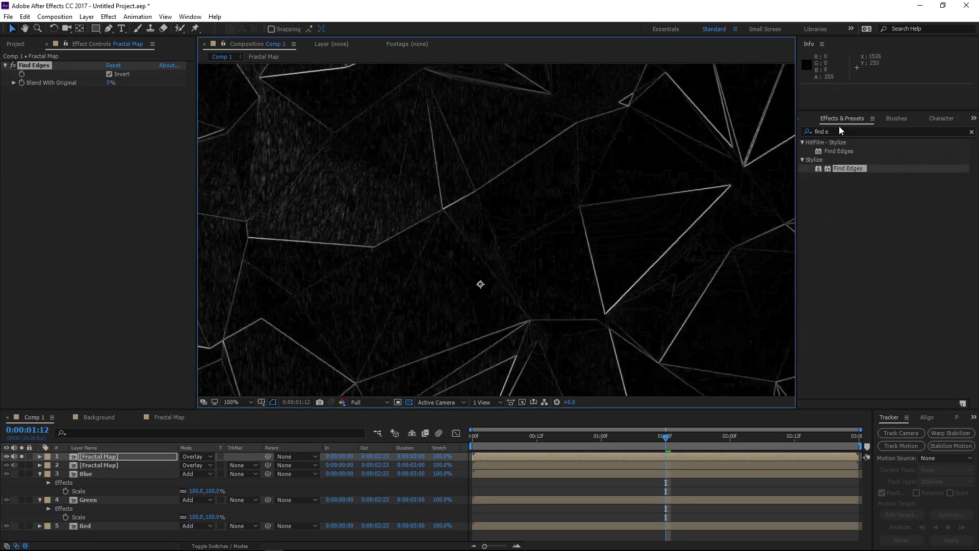
pyautogui.scroll(2, 516, 287)
pyautogui.moveTo(269, 141); pyautogui.dragTo(533, 243)
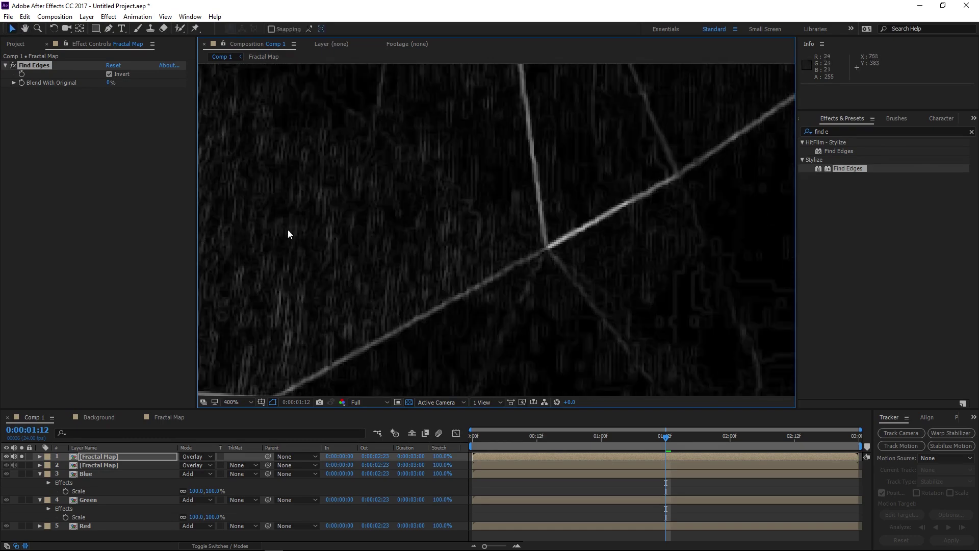
pyautogui.moveTo(386, 239); pyautogui.dragTo(566, 231)
pyautogui.click(832, 131)
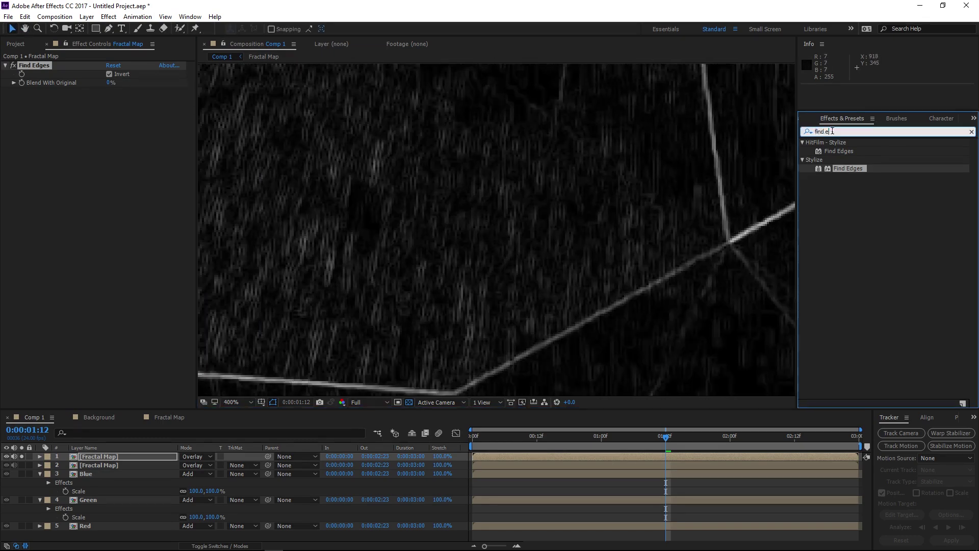
pyautogui.write('levels')
pyautogui.moveTo(833, 194); pyautogui.dragTo(60, 150)
pyautogui.scroll(-4, 351, 180)
# Set the upper Fractal Map copy's blending mode to Add
pyautogui.click(196, 455)
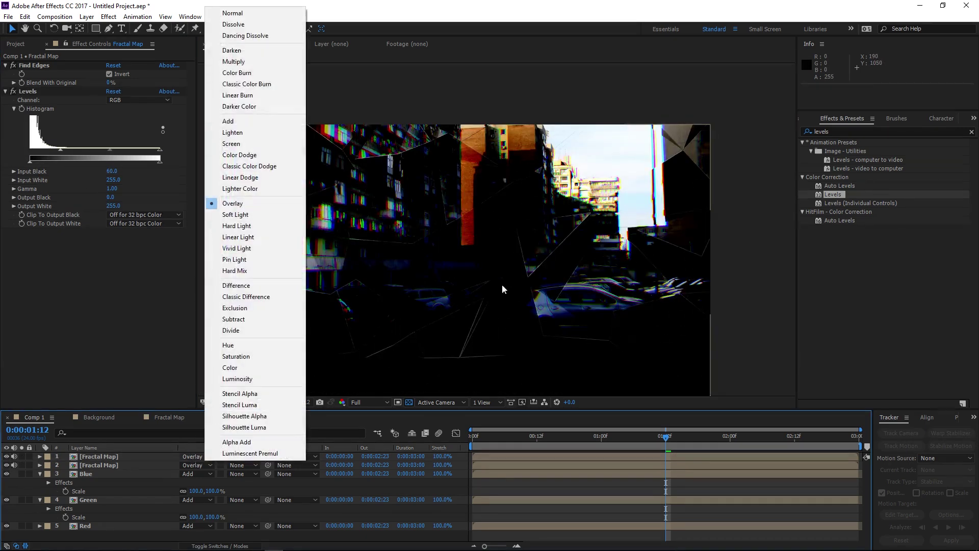
pyautogui.click(232, 121)
pyautogui.moveTo(492, 322); pyautogui.dragTo(518, 331)
pyautogui.scroll(1, 550, 331)
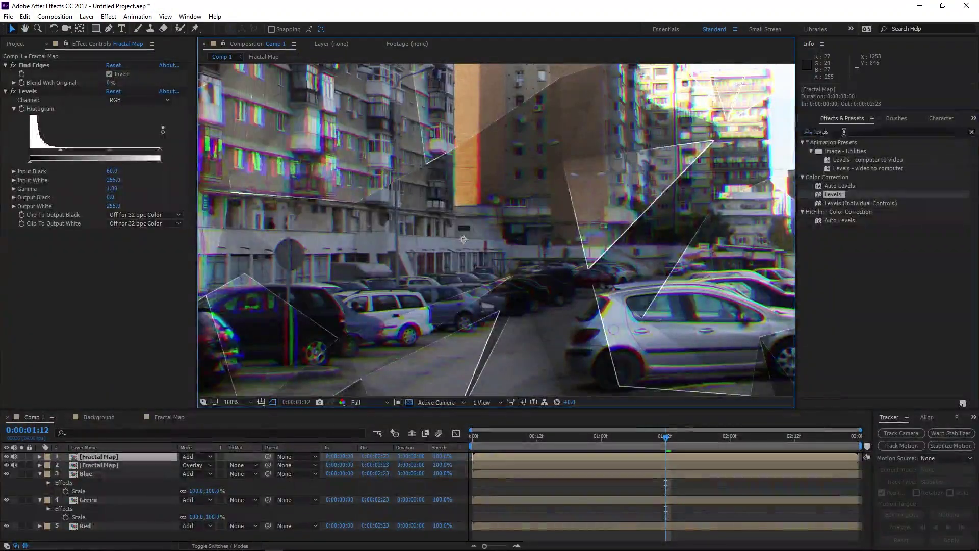
# Apply the Stylize Glow effect below Levels on the upper Fractal Map copy, with Glow Threshold 59.2% and Glow Intensity 1.6
pyautogui.moveTo(844, 132); pyautogui.dragTo(782, 118)
pyautogui.write('glow')
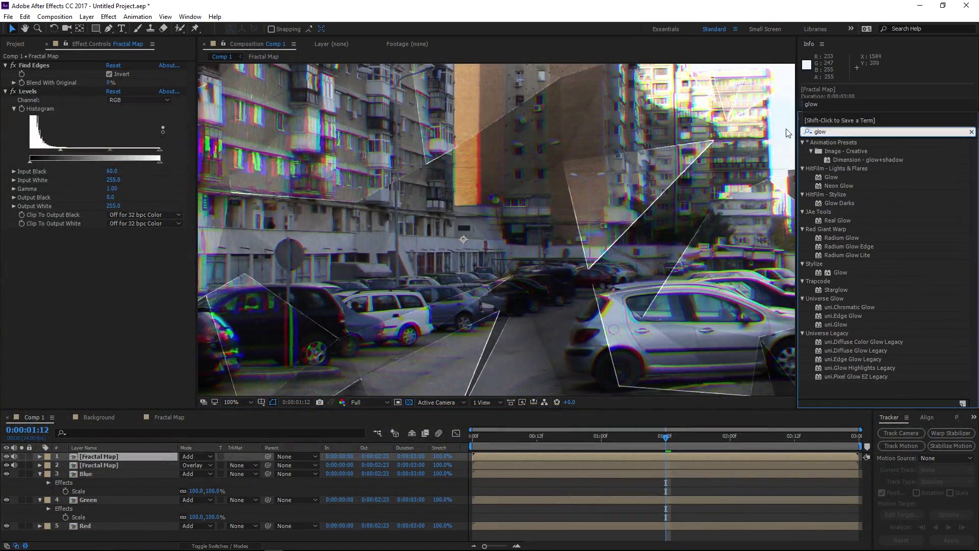
pyautogui.moveTo(841, 272); pyautogui.dragTo(118, 250)
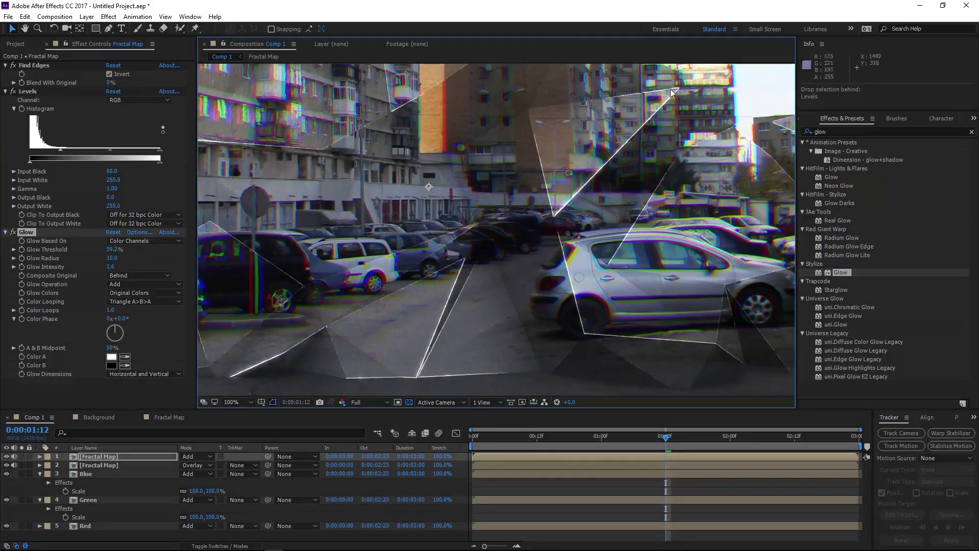
# Apply VC Color Vibrance below Glow on the upper Fractal Map copy and set its color to golden yellow
pyautogui.click(851, 133)
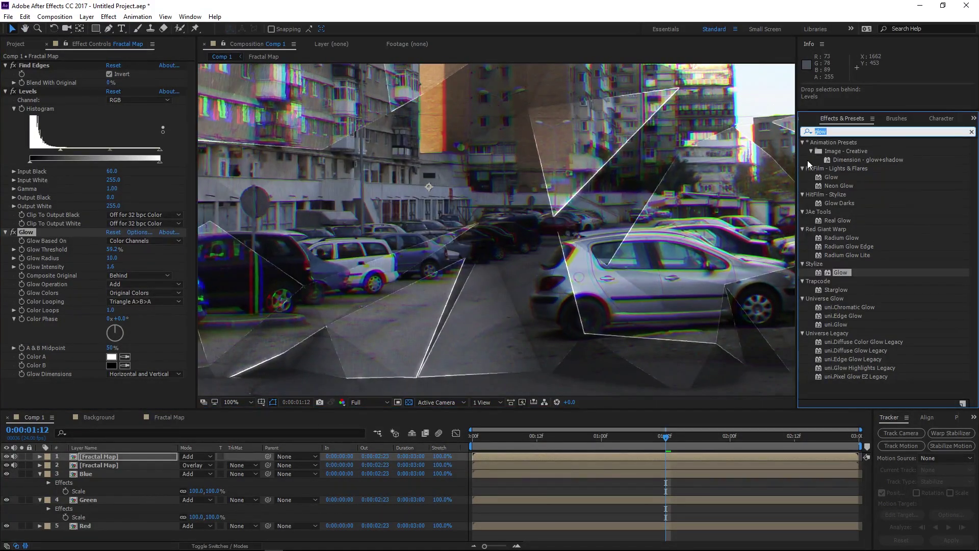
pyautogui.write('vib')
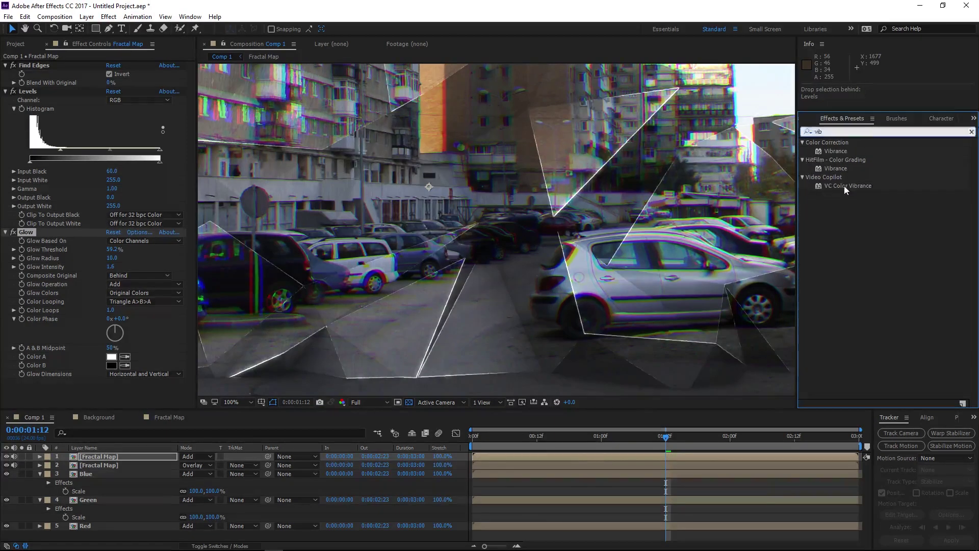
pyautogui.moveTo(865, 186); pyautogui.dragTo(144, 375)
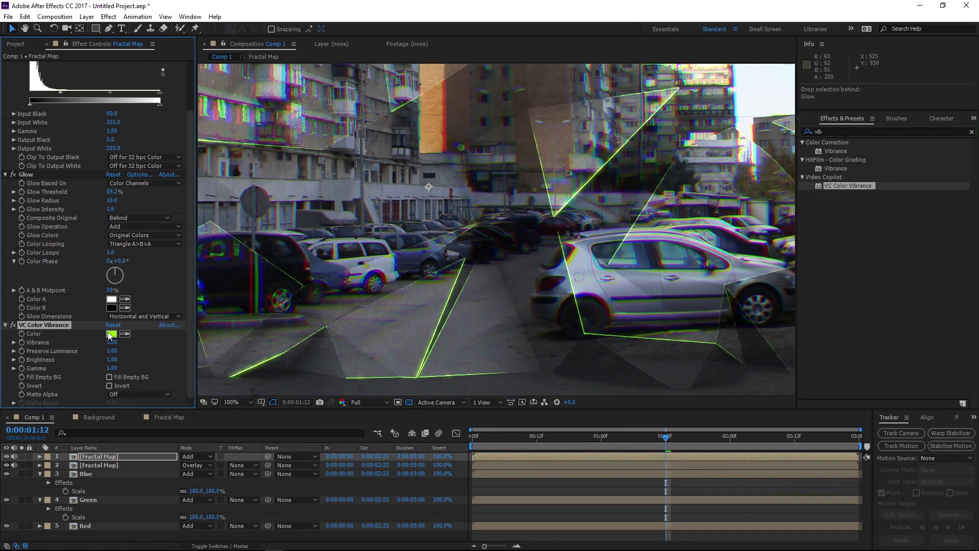
pyautogui.click(110, 334)
pyautogui.moveTo(240, 404); pyautogui.dragTo(244, 371)
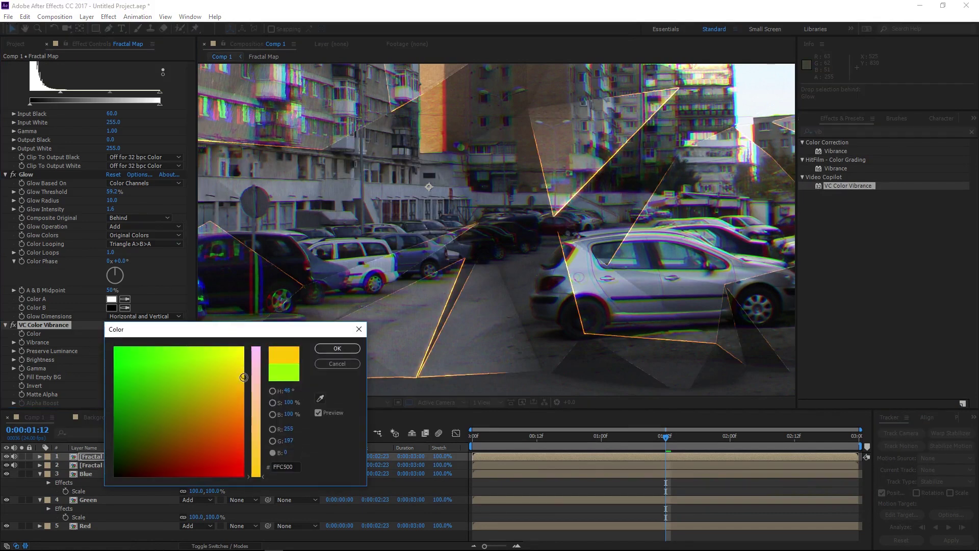
pyautogui.click(329, 351)
# Set VC Color Vibrance's Vibrance to 0.93 and darken its yellow color
pyautogui.scroll(-1, 512, 269)
pyautogui.scroll(3, 525, 262)
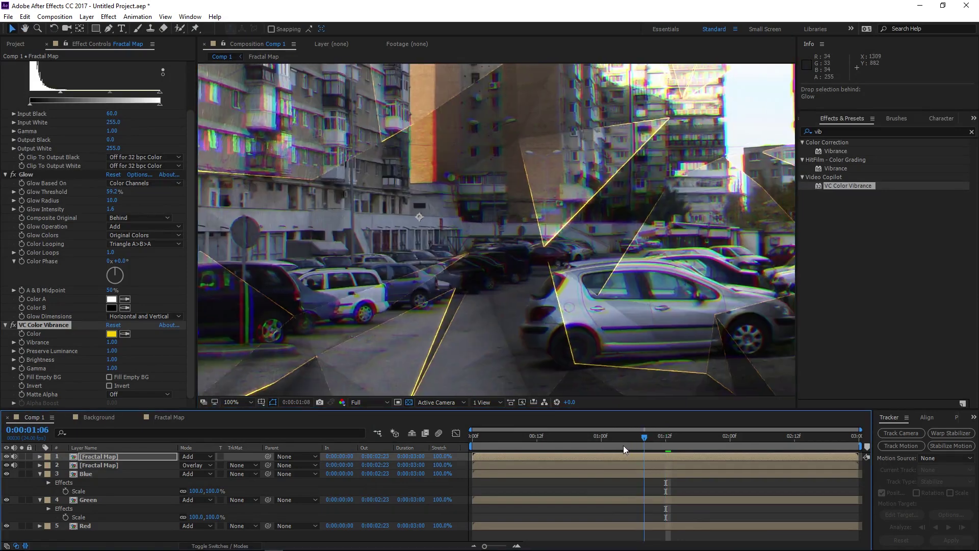
pyautogui.moveTo(623, 446); pyautogui.dragTo(576, 442)
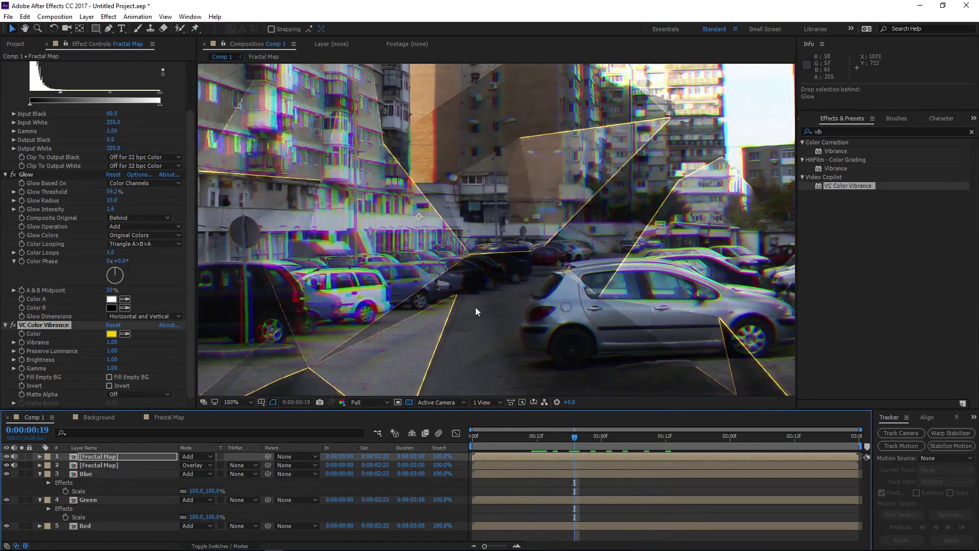
pyautogui.moveTo(114, 344); pyautogui.dragTo(106, 347)
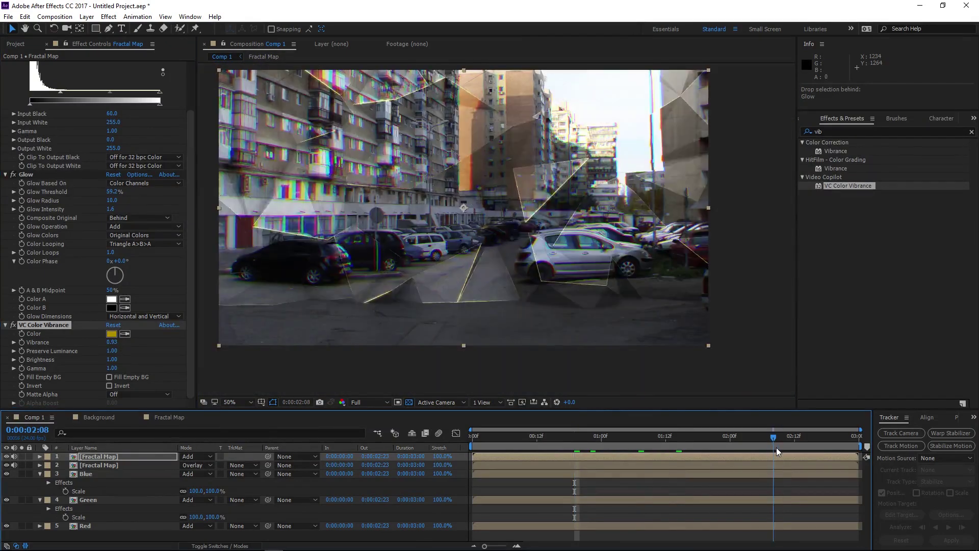
# Scrub between about 0:00:02:09 and 0:00:01:06 and examine the yellow edge lines over the street photo
pyautogui.moveTo(775, 442); pyautogui.dragTo(779, 443)
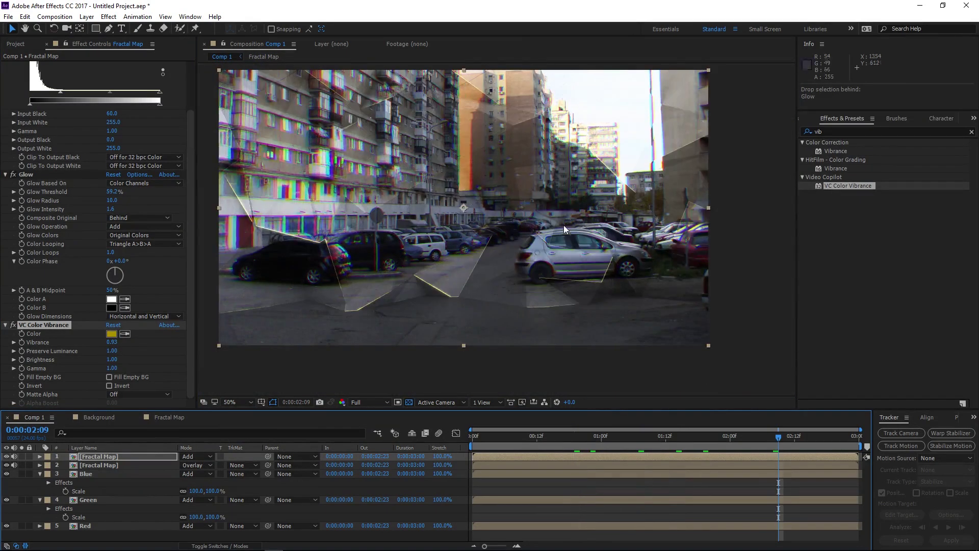
pyautogui.moveTo(569, 291); pyautogui.dragTo(561, 359)
pyautogui.moveTo(706, 444); pyautogui.dragTo(633, 445)
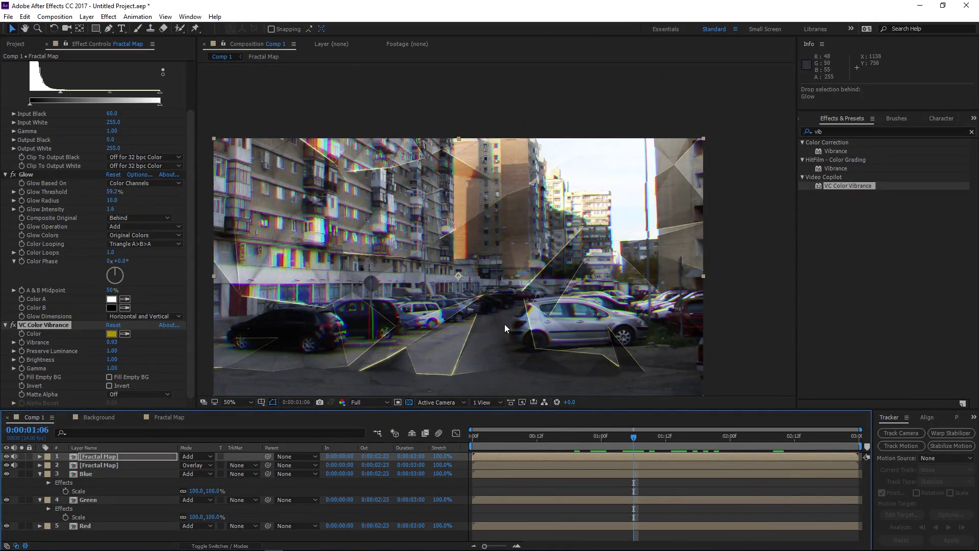
pyautogui.scroll(1, 485, 265)
pyautogui.scroll(-1, 605, 278)
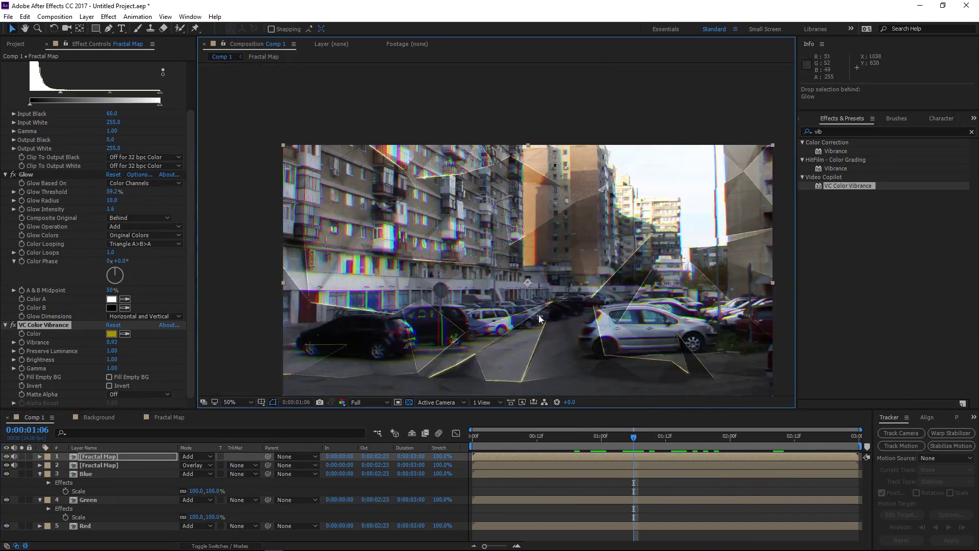
pyautogui.moveTo(552, 338); pyautogui.dragTo(499, 305)
pyautogui.press('space')
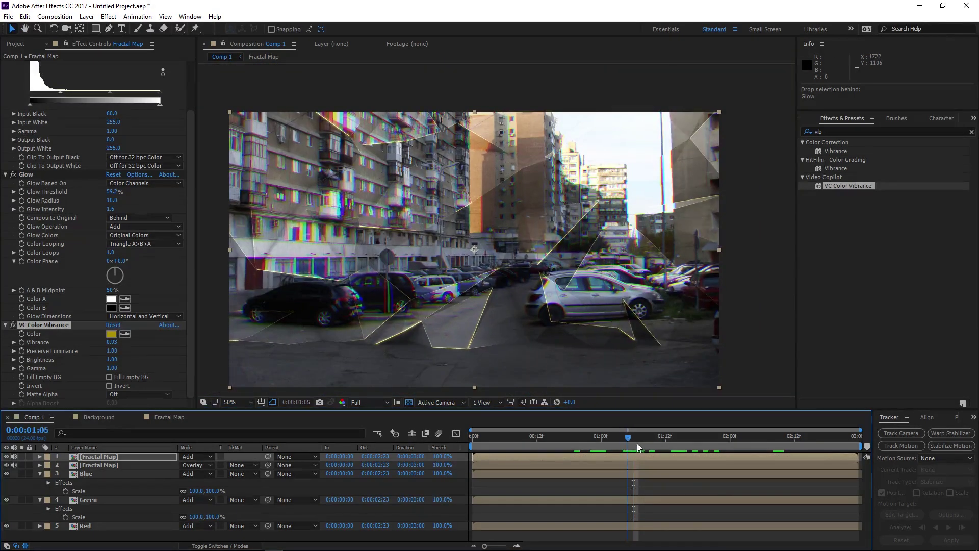
# Duplicate the low-poly wall footage inside the Fractal Map composition and shift the upper copy earlier in time
pyautogui.press('space')
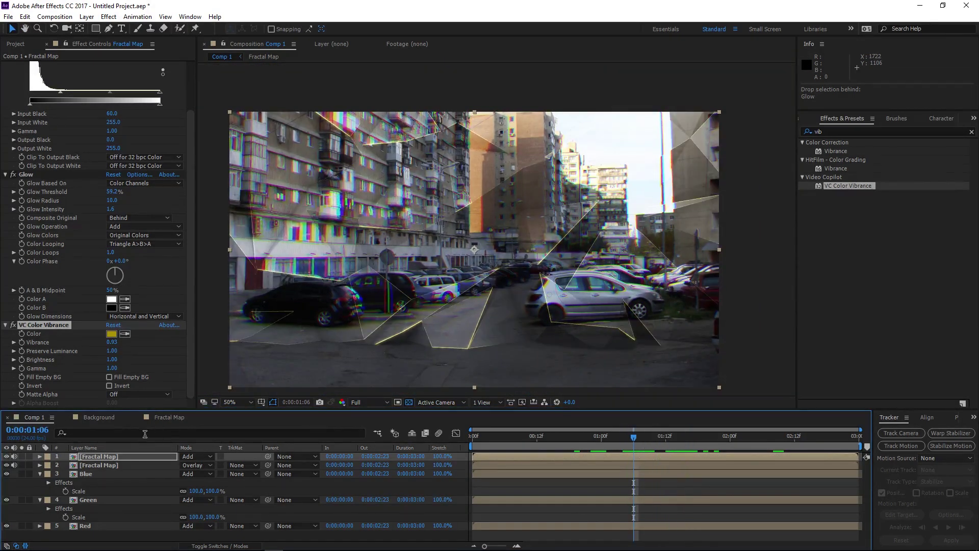
pyautogui.click(164, 419)
pyautogui.scroll(-2, 580, 262)
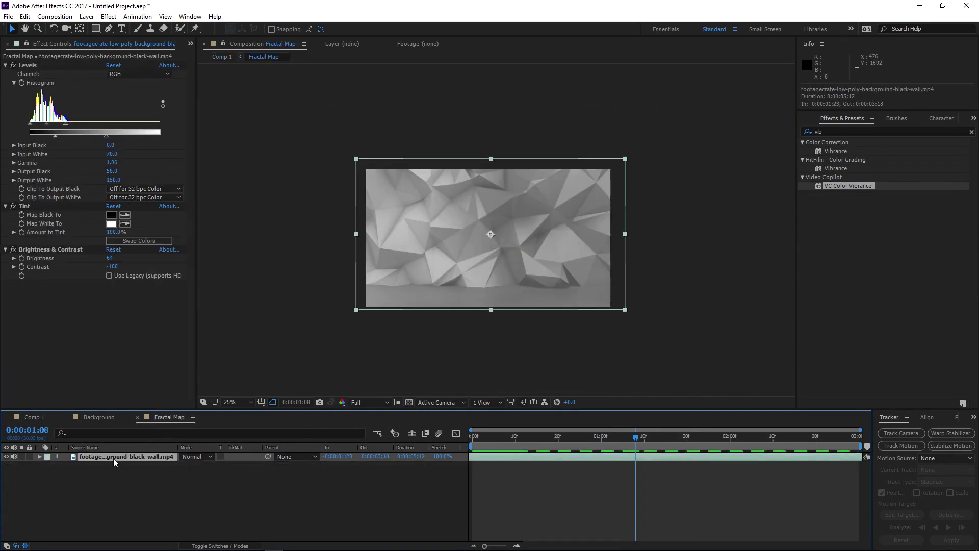
pyautogui.hotkey('ctrl', 'd')
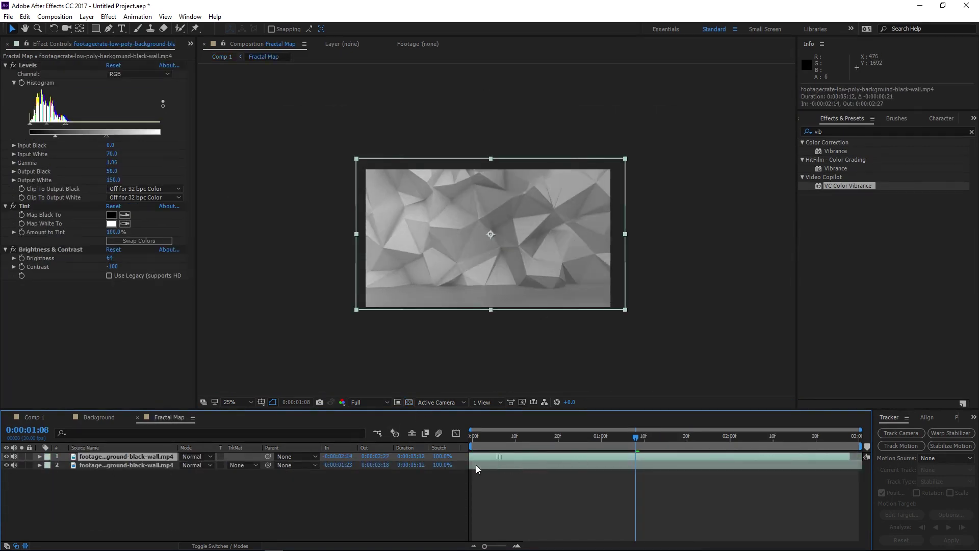
pyautogui.moveTo(476, 469); pyautogui.dragTo(416, 468)
# Stretch the upper low-poly footage copy vertically beyond the frame, reposition it, and set its blending mode to Overlay
pyautogui.moveTo(490, 309); pyautogui.dragTo(492, 178)
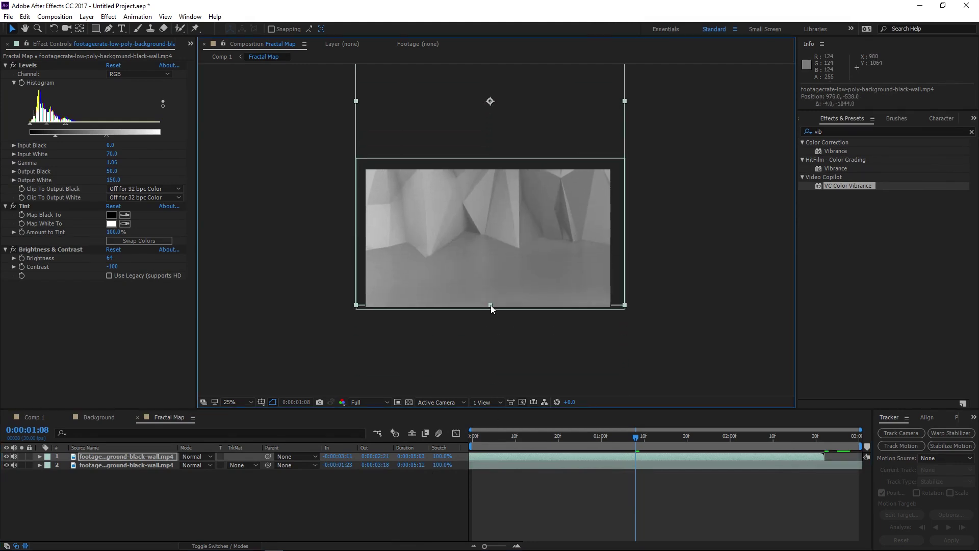
pyautogui.moveTo(491, 305); pyautogui.dragTo(494, 366)
pyautogui.scroll(2, 536, 275)
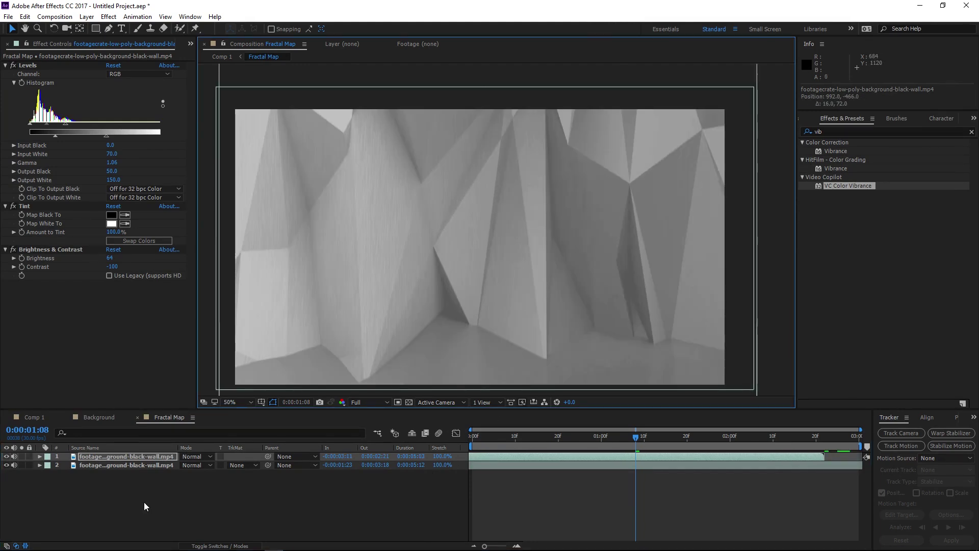
pyautogui.click(195, 457)
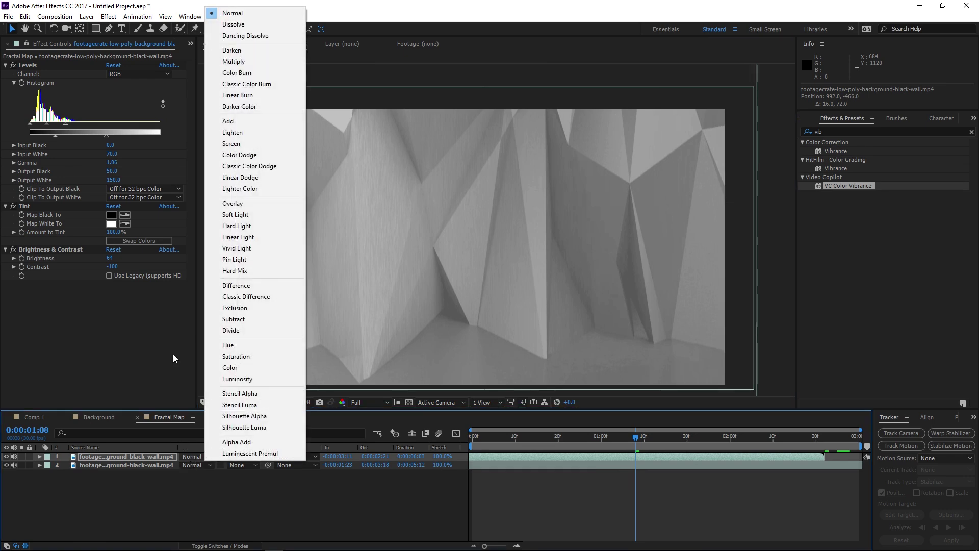
pyautogui.click(233, 203)
# Slide the upper footage copy in time to end at 0:00:03:00, and review the combined pattern in Comp 1
pyautogui.click(561, 443)
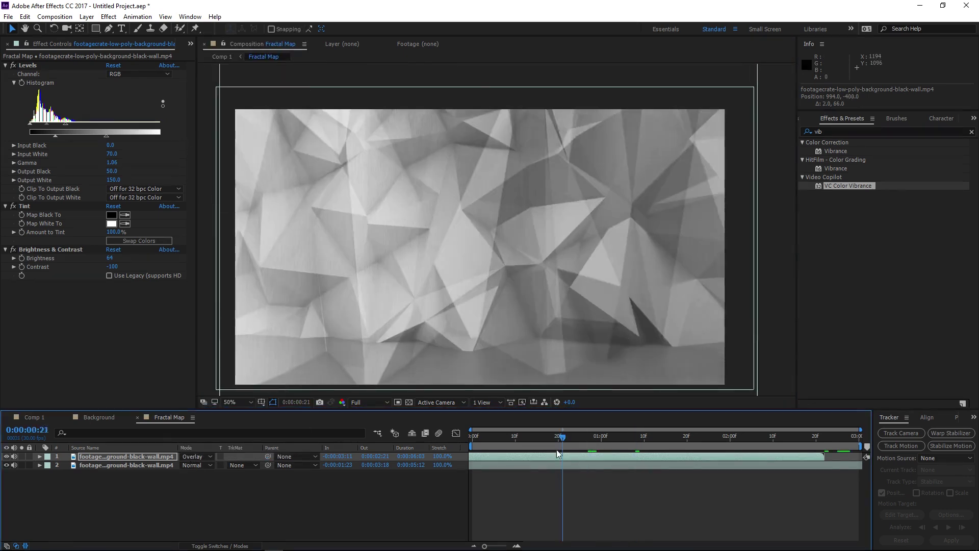
pyautogui.moveTo(558, 453); pyautogui.dragTo(544, 454)
pyautogui.moveTo(819, 456); pyautogui.dragTo(823, 456)
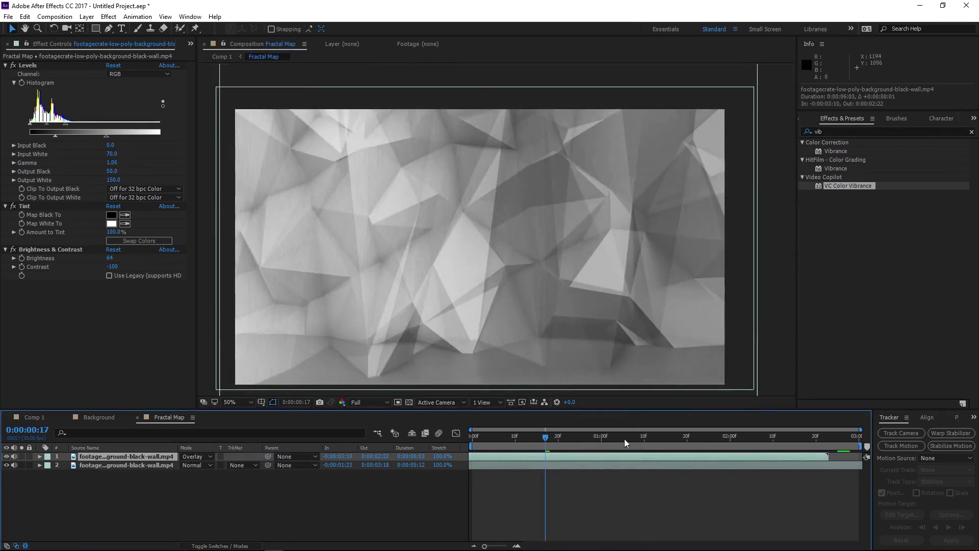
pyautogui.moveTo(618, 442); pyautogui.dragTo(567, 441)
pyautogui.moveTo(762, 458); pyautogui.dragTo(795, 458)
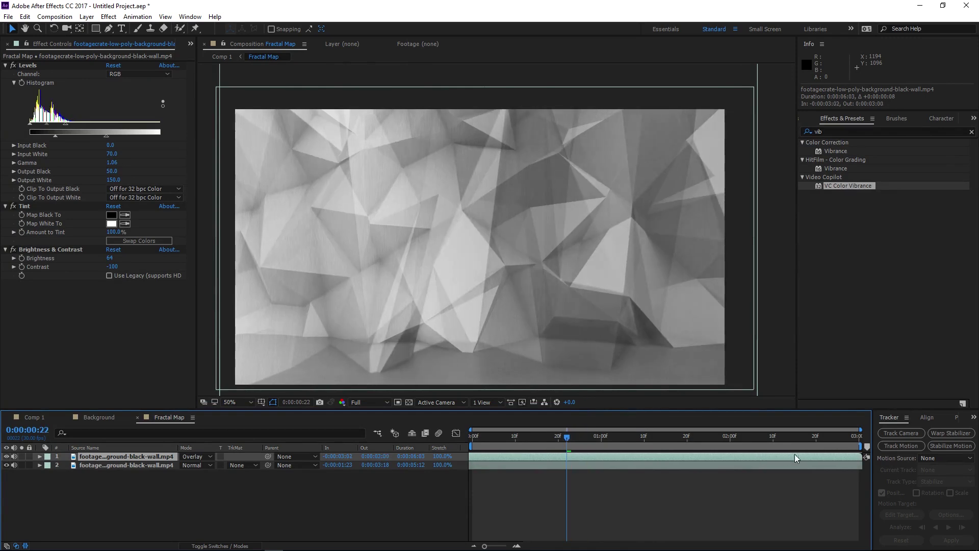
pyautogui.moveTo(709, 443); pyautogui.dragTo(769, 440)
pyautogui.moveTo(592, 441); pyautogui.dragTo(727, 457)
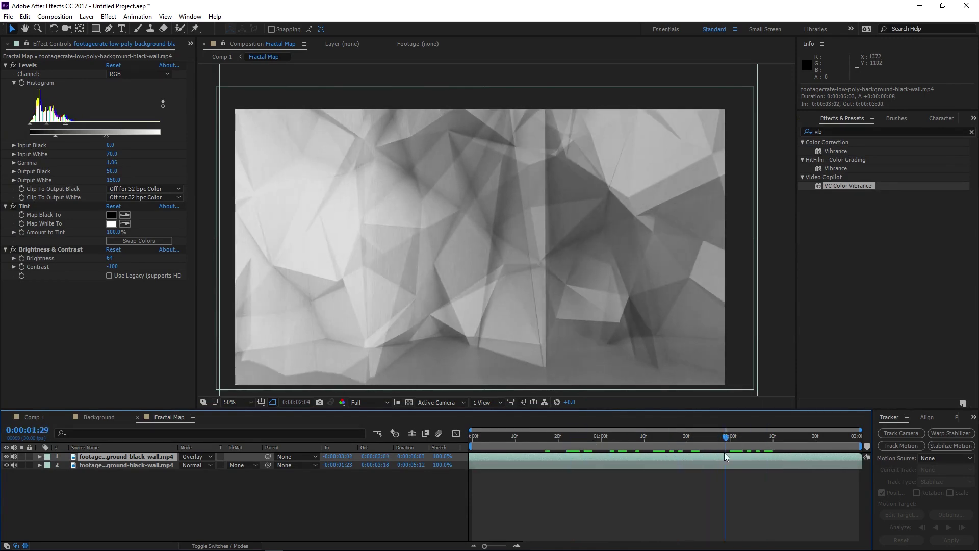
pyautogui.rightClick(698, 458)
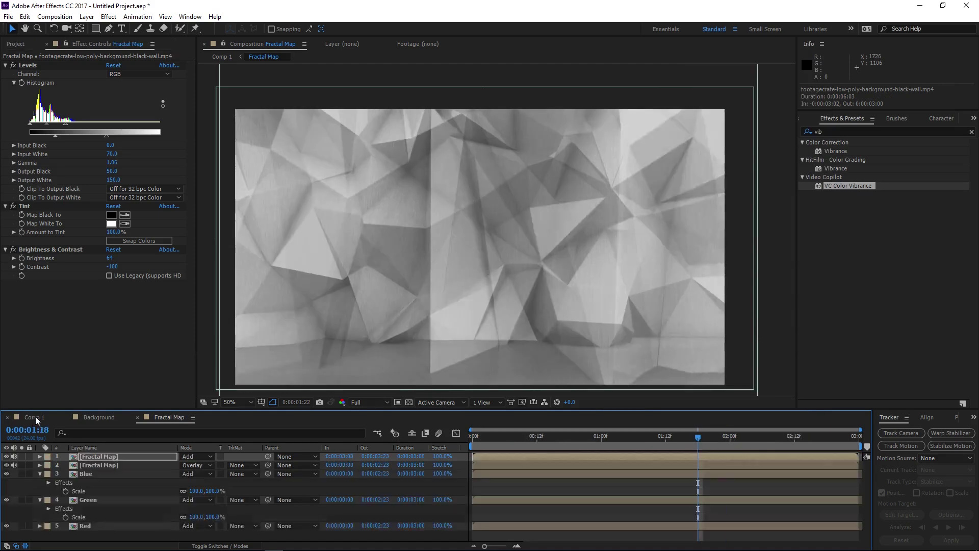
pyautogui.click(35, 418)
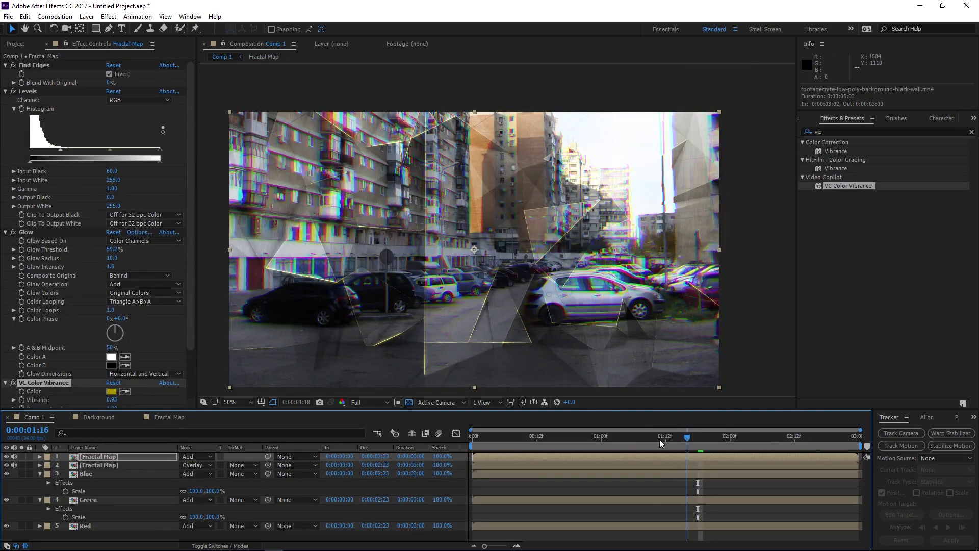
pyautogui.moveTo(660, 443); pyautogui.dragTo(631, 445)
# Draw a rectangular mask over the lower part of the upper footage copy in Fractal Map and set it to Subtract
pyautogui.click(165, 417)
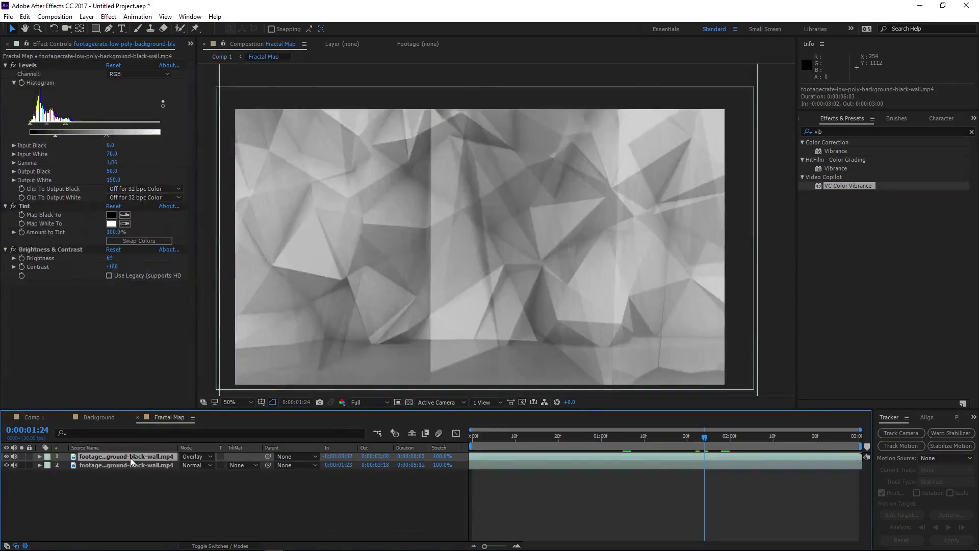
pyautogui.click(95, 28)
pyautogui.press(',')
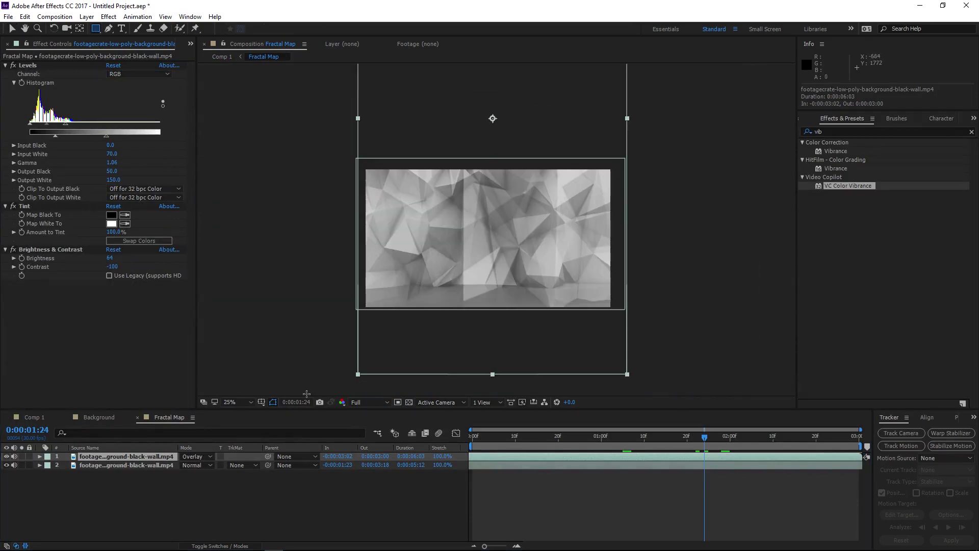
pyautogui.moveTo(320, 391); pyautogui.dragTo(703, 266)
pyautogui.click(196, 474)
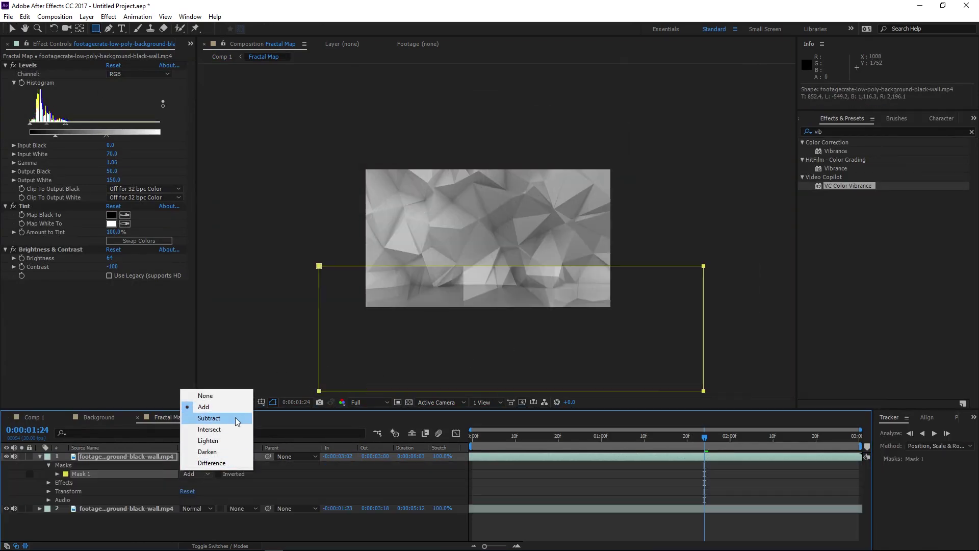
pyautogui.click(214, 418)
# Feather the subtracting mask on the upper footage copy and preview the result in Comp 1
pyautogui.click(57, 473)
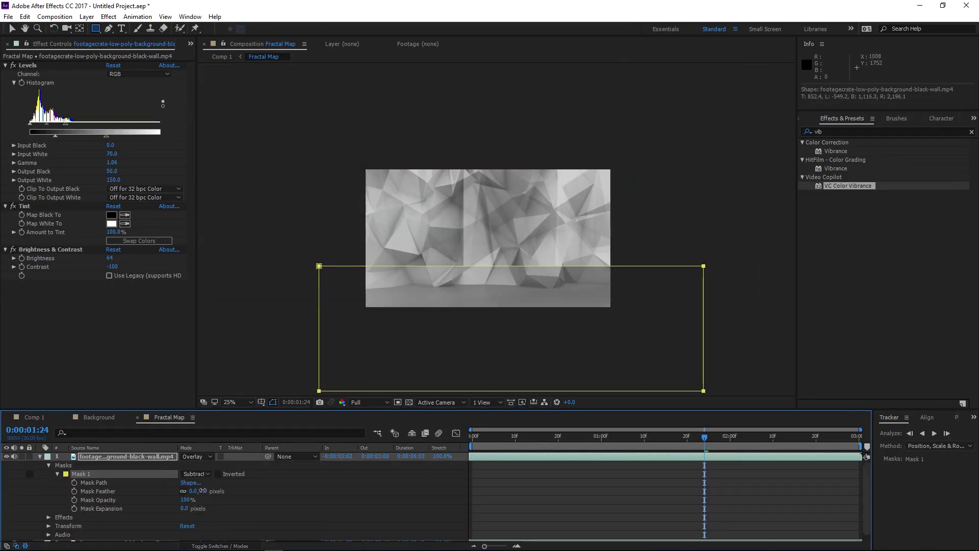
pyautogui.moveTo(202, 490); pyautogui.dragTo(260, 492)
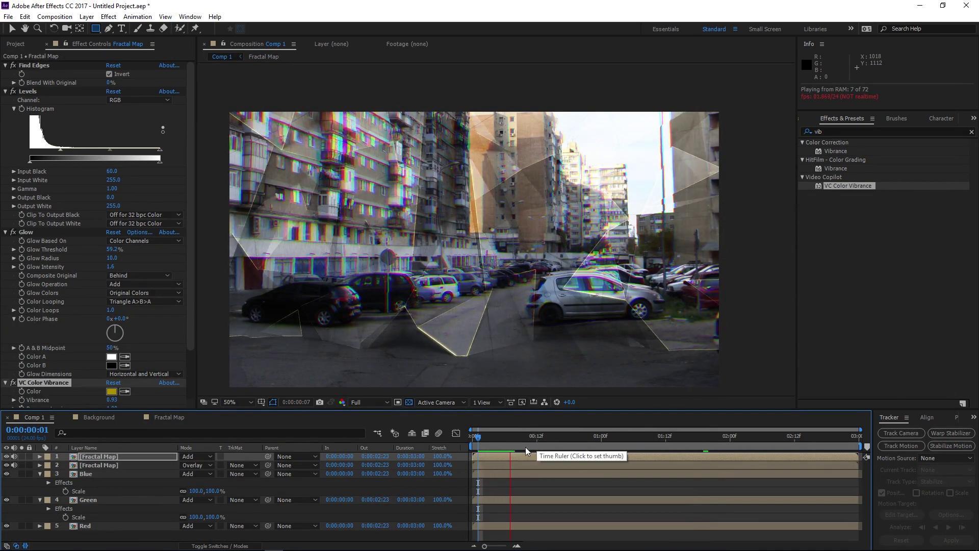
pyautogui.press('space')
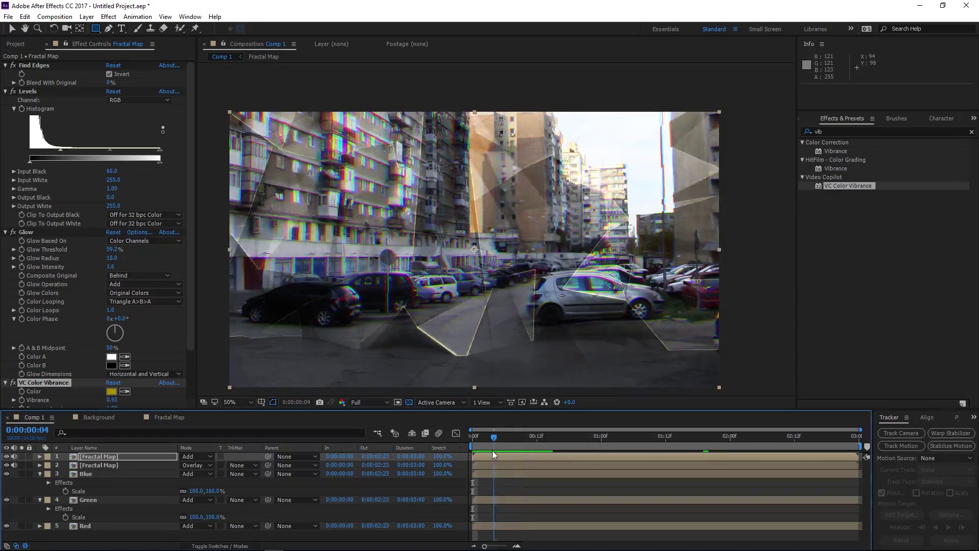
# Add an adjustment layer at the top of Comp 1 and apply the Stylize Glow effect to it
pyautogui.click(87, 16)
pyautogui.moveTo(96, 28)
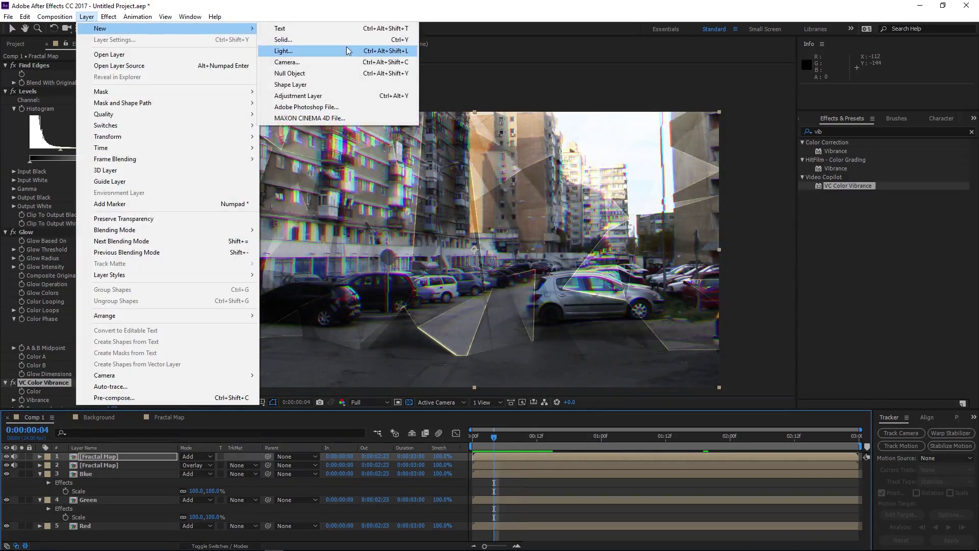
pyautogui.click(286, 91)
pyautogui.click(855, 130)
pyautogui.write('glow')
pyautogui.moveTo(841, 273); pyautogui.dragTo(199, 455)
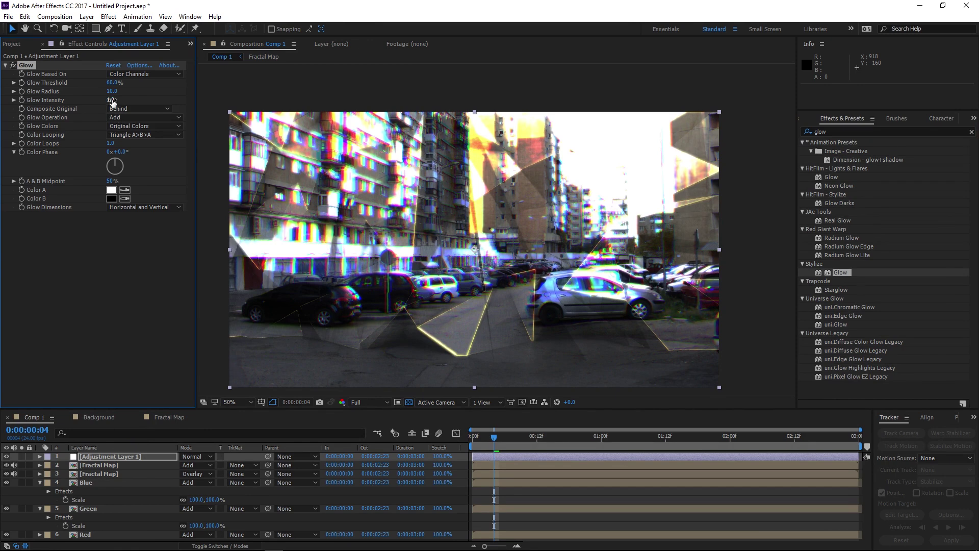
# Set the adjustment layer's Glow Threshold to 100% and Glow Intensity to 1.0, comparing the image with and without the effect
pyautogui.moveTo(161, 97); pyautogui.dragTo(341, 105)
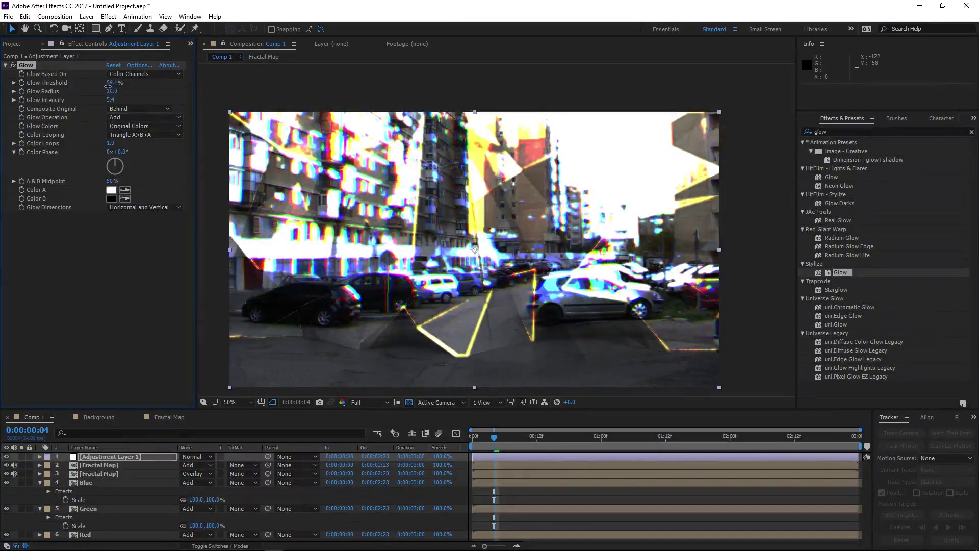
pyautogui.moveTo(105, 88); pyautogui.dragTo(179, 95)
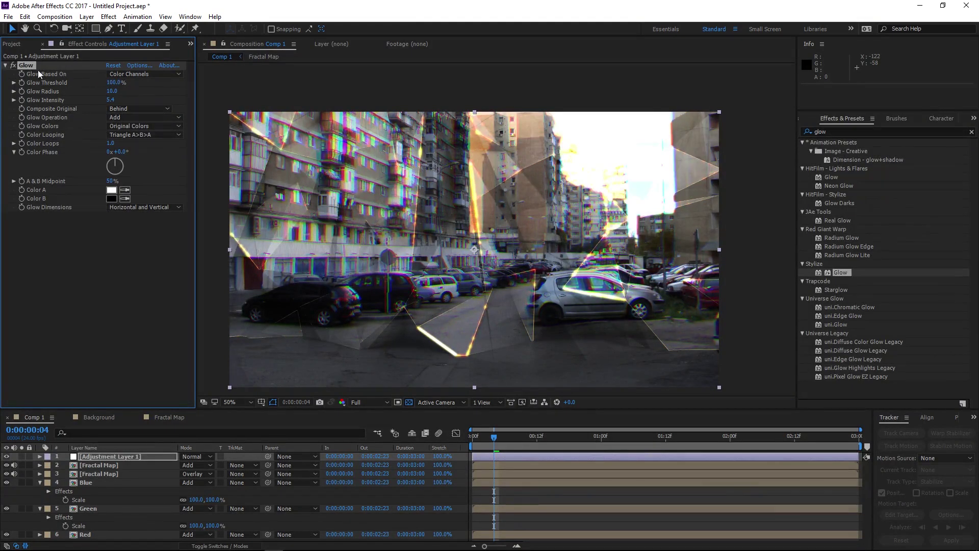
pyautogui.click(13, 66)
pyautogui.click(14, 65)
pyautogui.write('1')
pyautogui.press('Return')
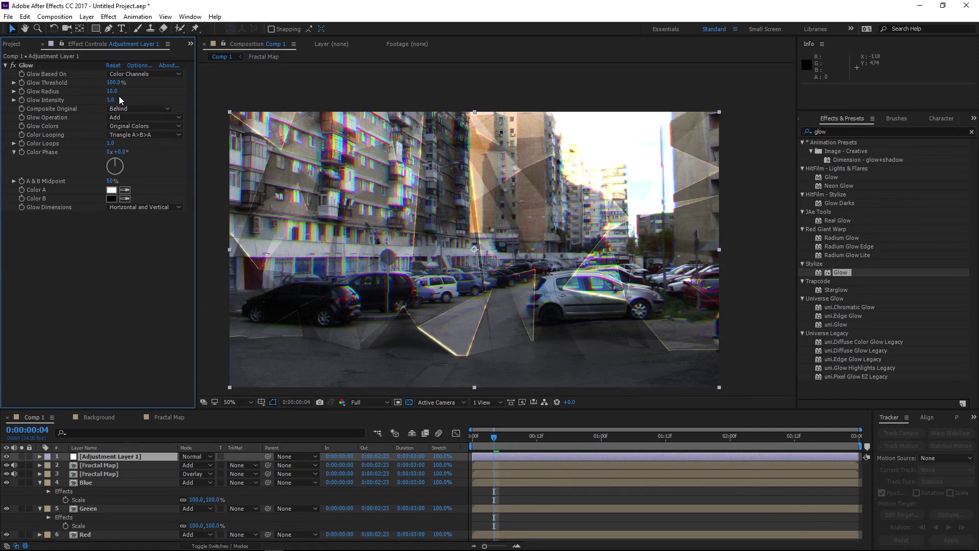
# Raise the adjustment layer's Glow Radius to 702 and compare the image with Glow switched off and on
pyautogui.moveTo(112, 93); pyautogui.dragTo(465, 91)
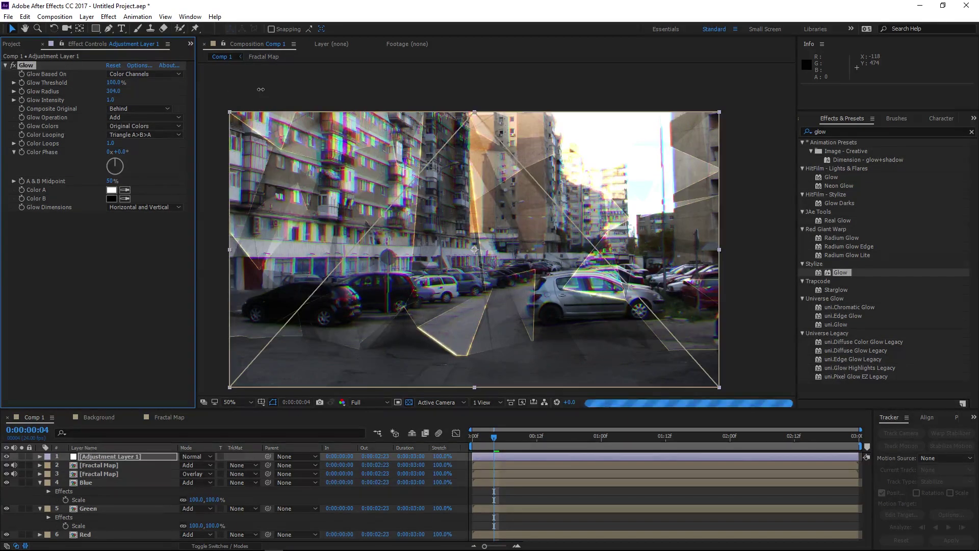
pyautogui.click(13, 65)
pyautogui.click(13, 65)
pyautogui.click(14, 66)
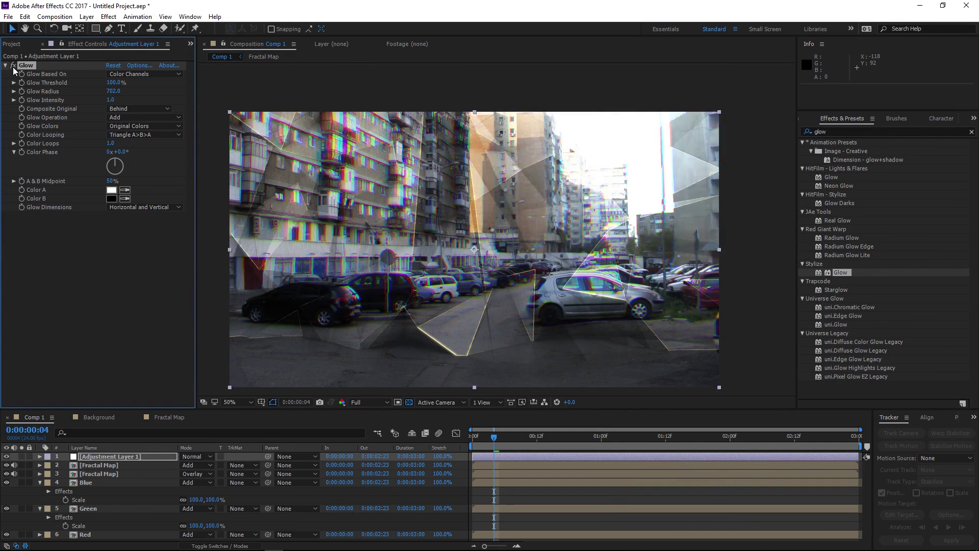
# Examine the glow around the sky, buildings and edge lines up close at 0:00:00:04 and 0:00:00:08
pyautogui.scroll(2, 561, 252)
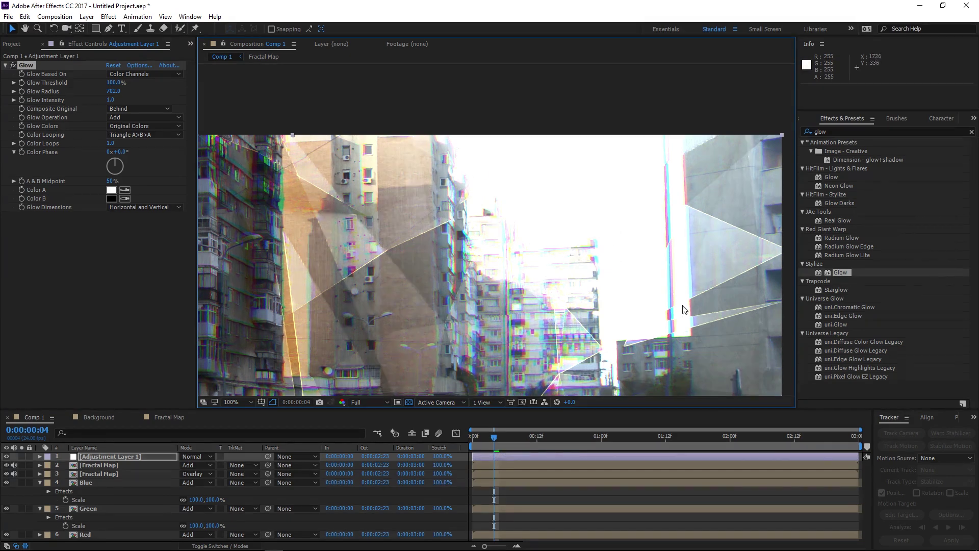
pyautogui.scroll(-2, 575, 276)
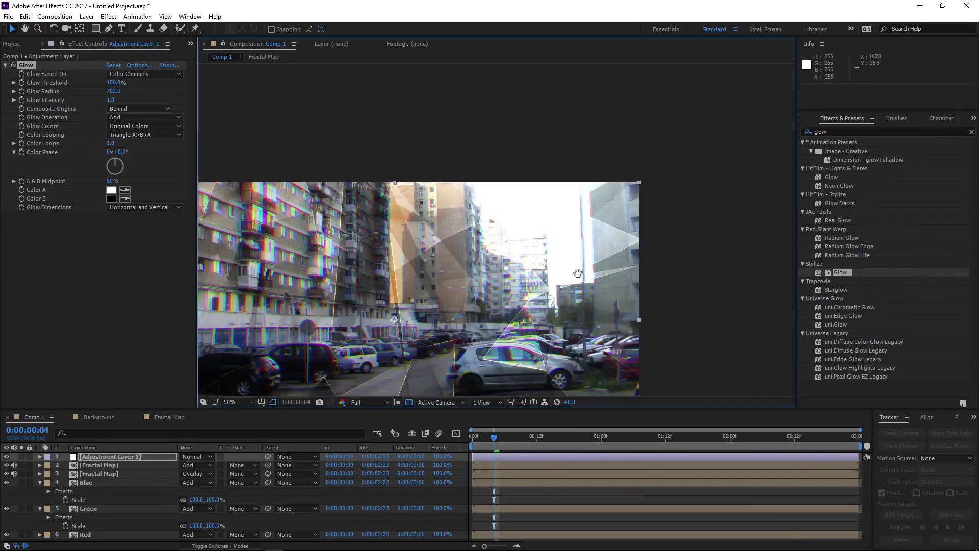
pyautogui.moveTo(578, 273); pyautogui.dragTo(594, 282)
pyautogui.scroll(2, 536, 262)
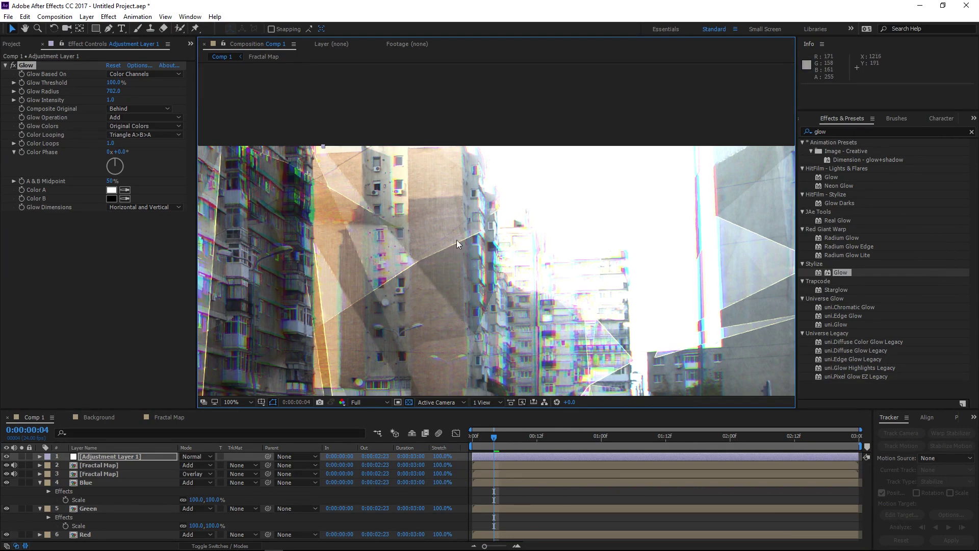
pyautogui.scroll(-2, 546, 276)
pyautogui.moveTo(566, 333); pyautogui.dragTo(624, 251)
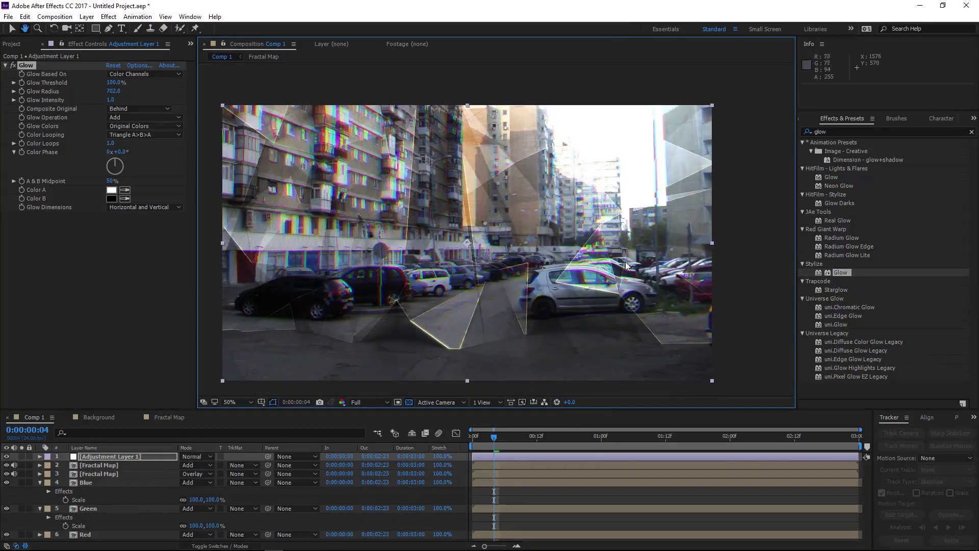
pyautogui.moveTo(493, 437); pyautogui.dragTo(515, 438)
pyautogui.moveTo(524, 275); pyautogui.dragTo(471, 356)
pyautogui.press('.')
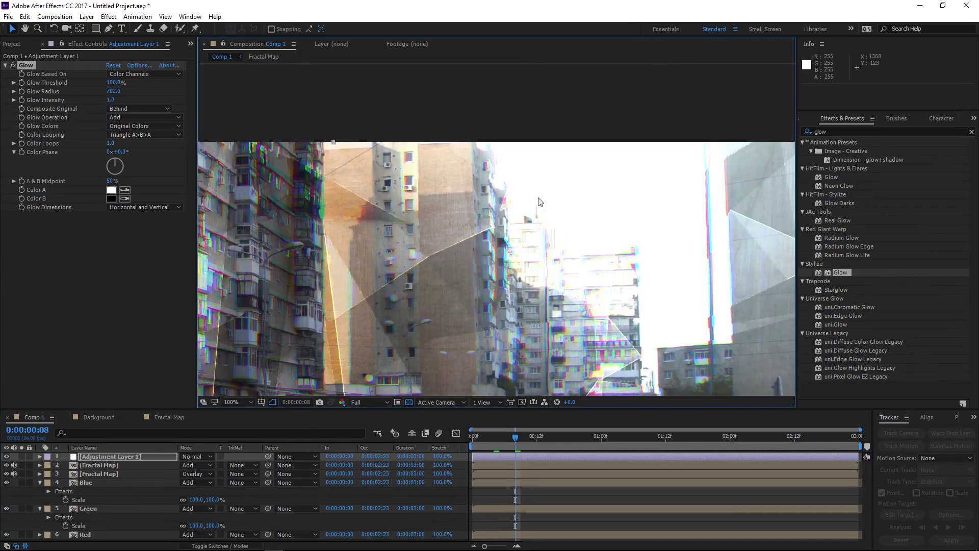
pyautogui.press(',')
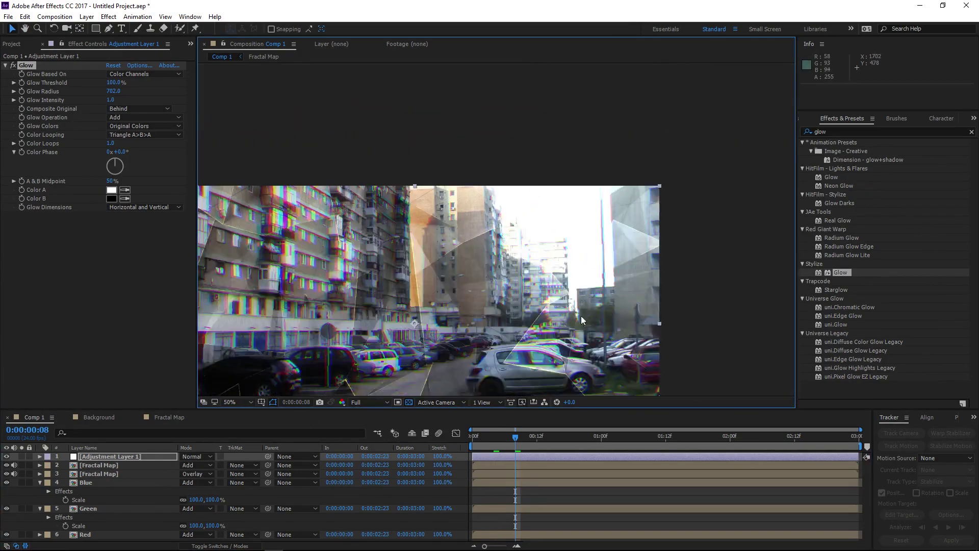
pyautogui.moveTo(580, 316); pyautogui.dragTo(649, 256)
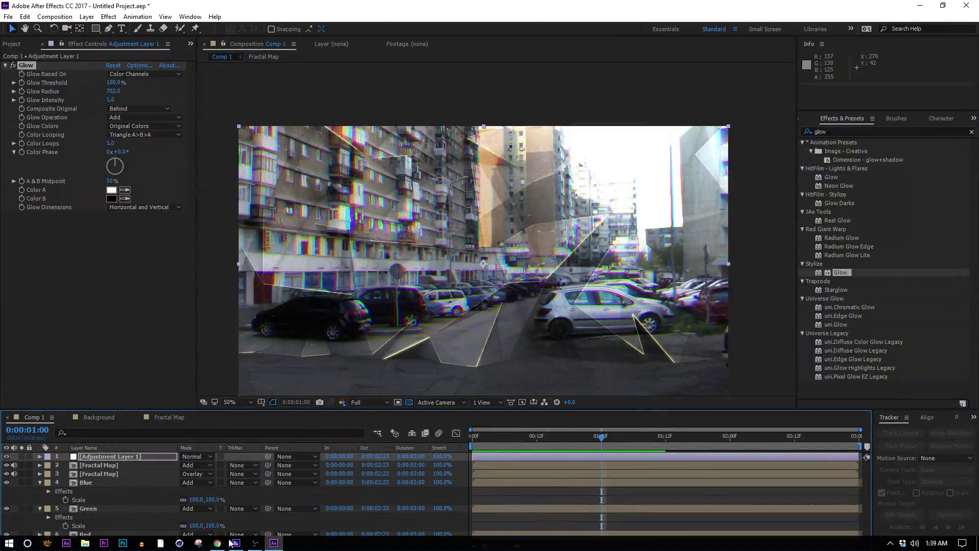
# Switch to the Flickr page in Chrome and search its photos for "temple"
pyautogui.click(217, 544)
pyautogui.click(231, 26)
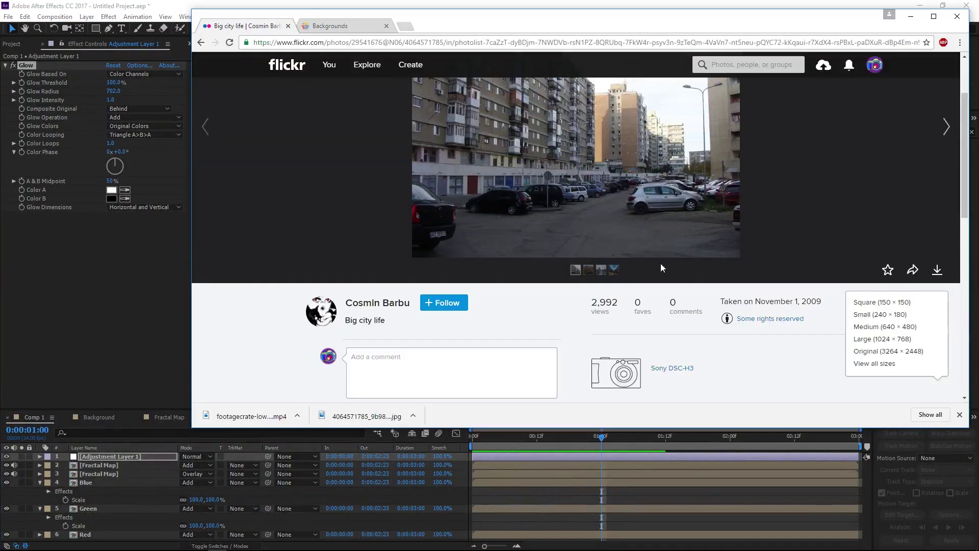
pyautogui.scroll(2, 662, 268)
pyautogui.click(763, 61)
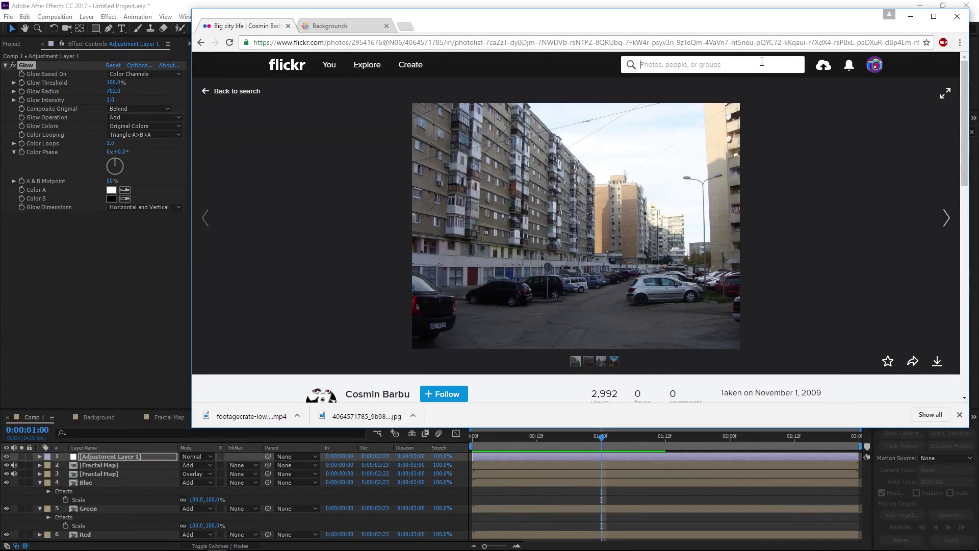
pyautogui.write('temple')
pyautogui.press('Return')
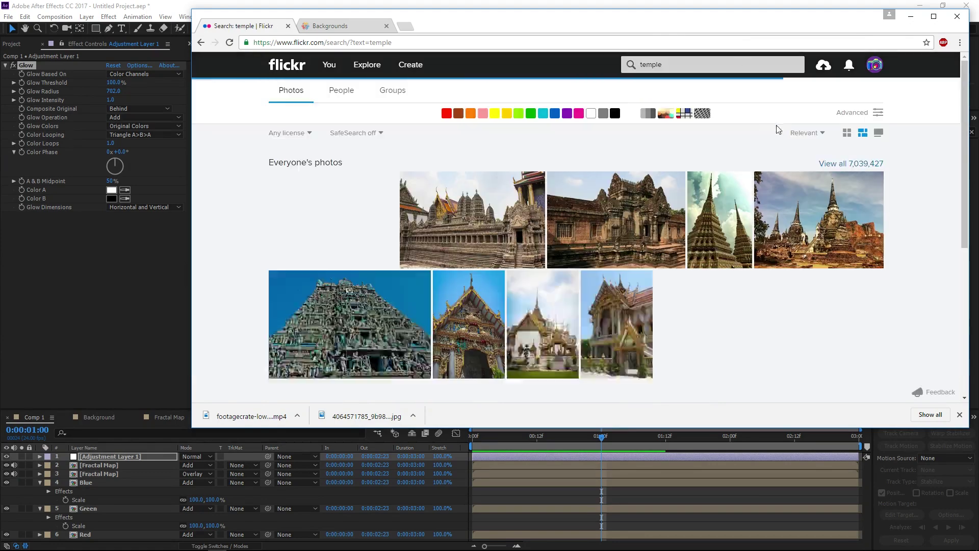
# Browse the temple search results, open the Dawei Temple photo and download its original 4883 × 3255 version
pyautogui.scroll(-3, 934, 267)
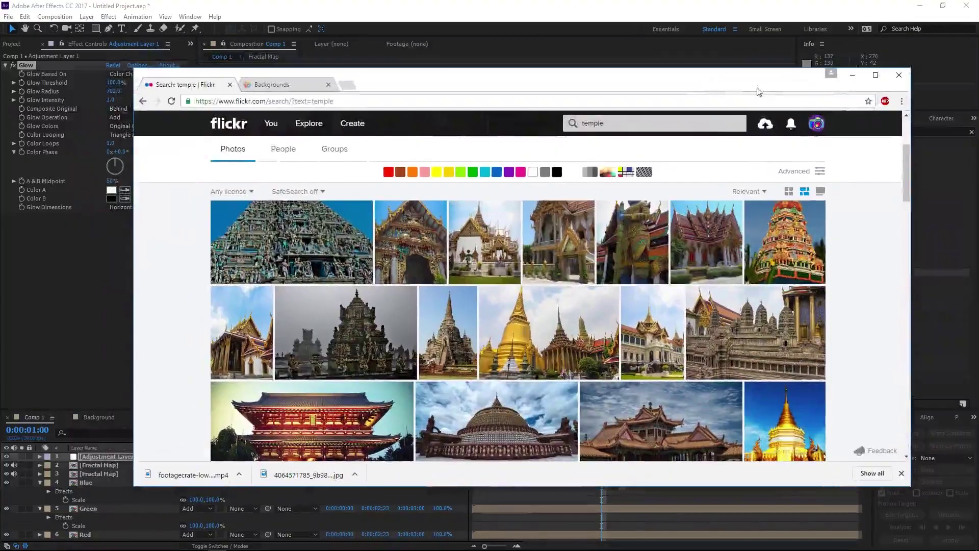
pyautogui.click(875, 75)
pyautogui.scroll(-2, 956, 396)
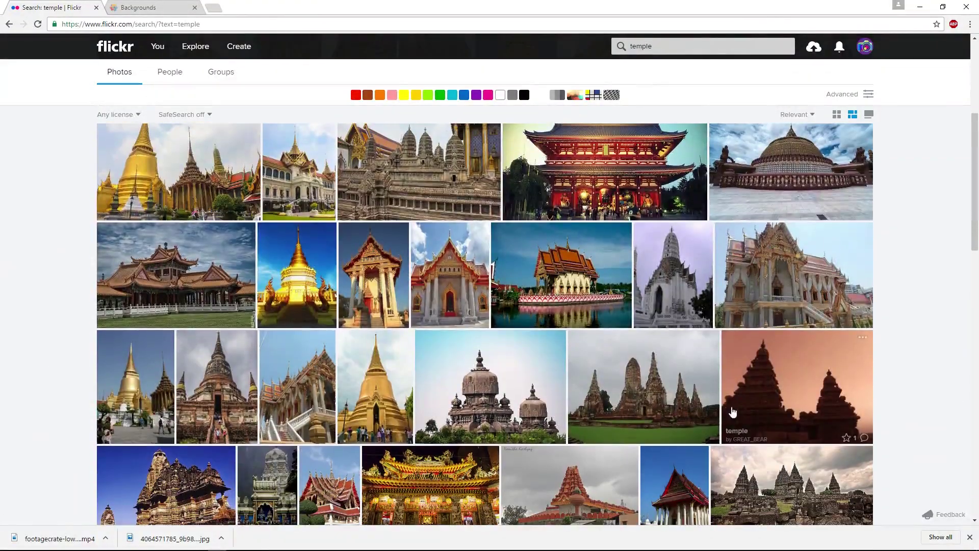
pyautogui.scroll(-2, 449, 374)
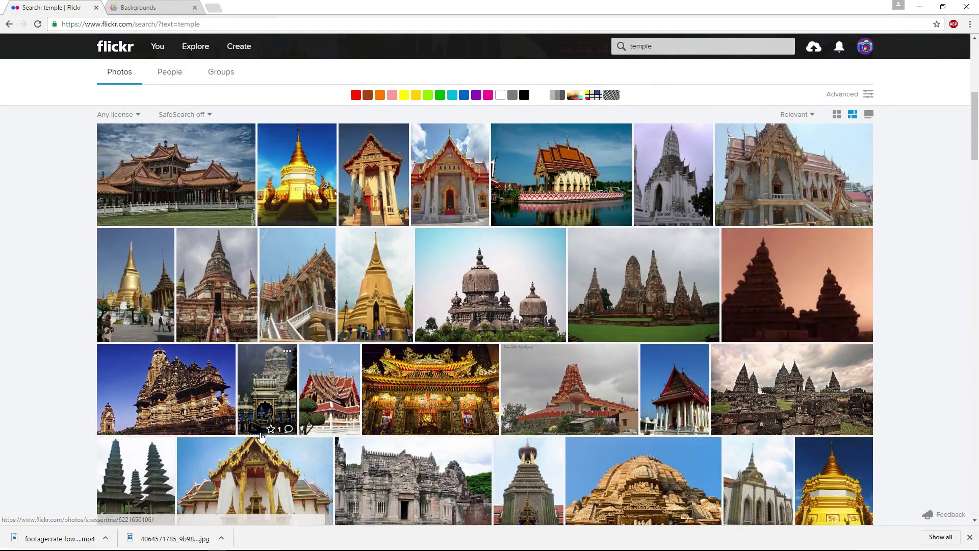
pyautogui.scroll(-1, 261, 433)
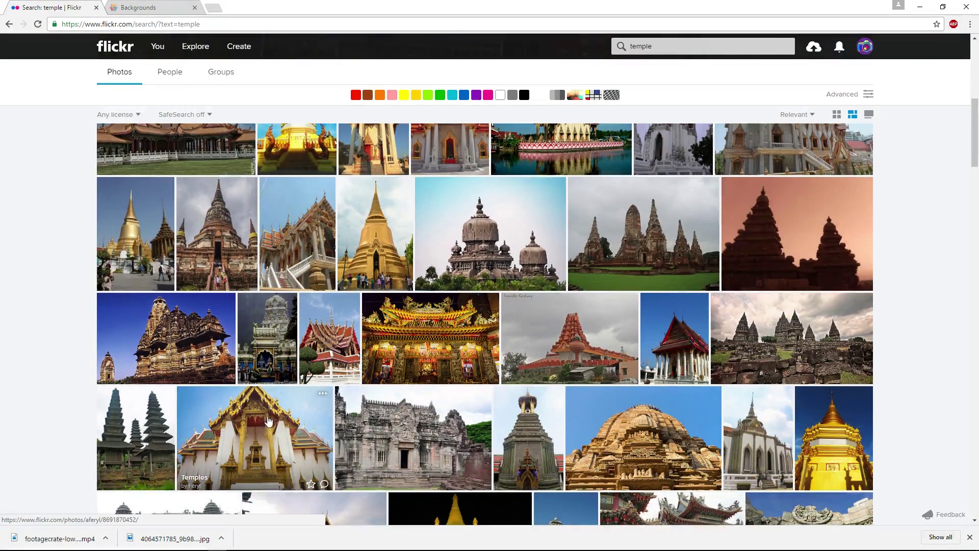
pyautogui.scroll(-6, 268, 420)
pyautogui.click(682, 330)
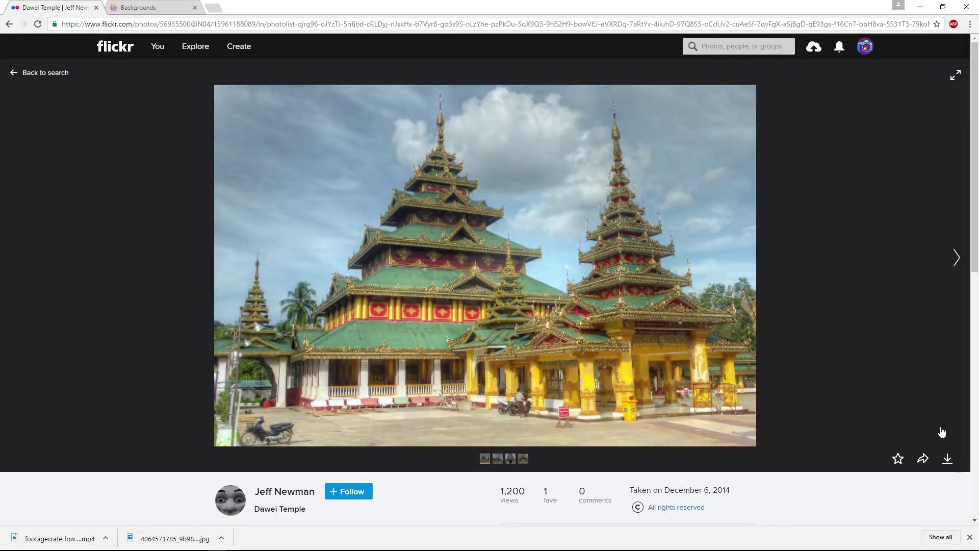
pyautogui.click(947, 458)
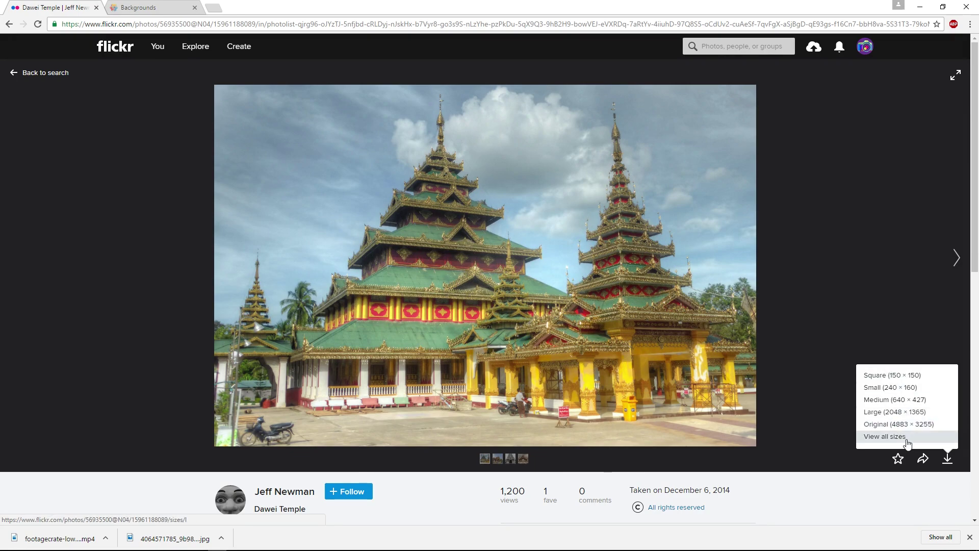
pyautogui.click(905, 425)
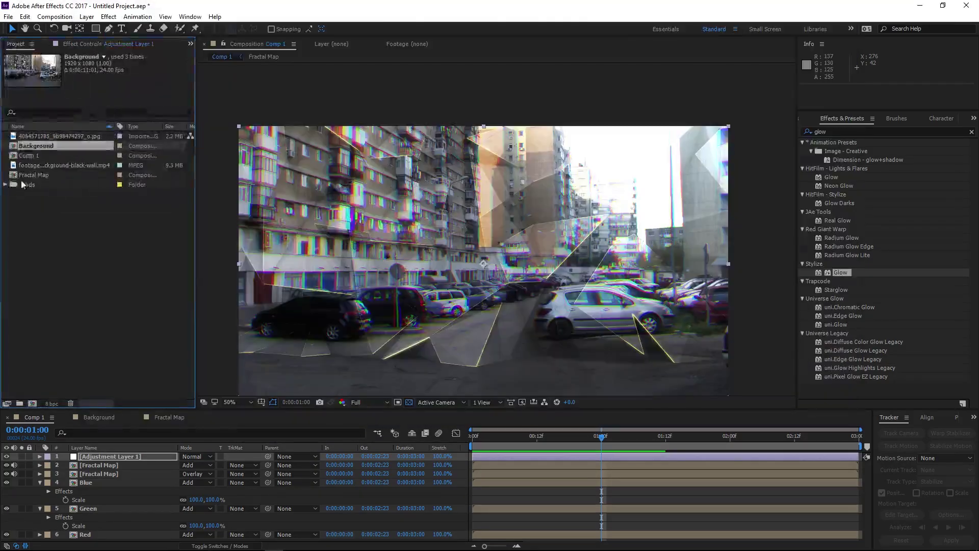
# Switch back to After Effects and bring the downloaded temple photo into the Background composition as the new image
pyautogui.doubleClick(31, 146)
pyautogui.click(218, 546)
pyautogui.moveTo(139, 411); pyautogui.dragTo(33, 296)
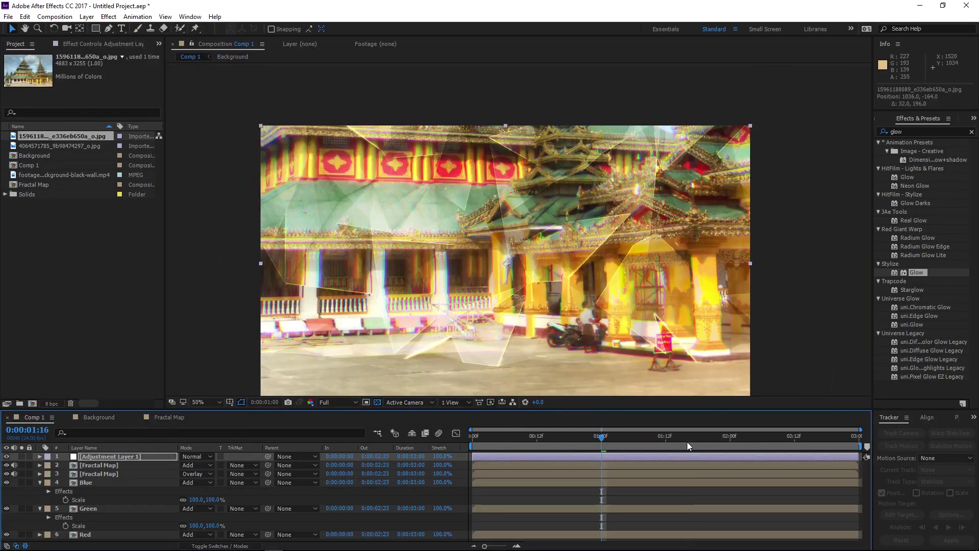
# Examine the temple version of Comp 1 at several times, including 0:00:01:16, 0:00:02:11 and 0:00:00:21, and return to the first frame
pyautogui.click(687, 441)
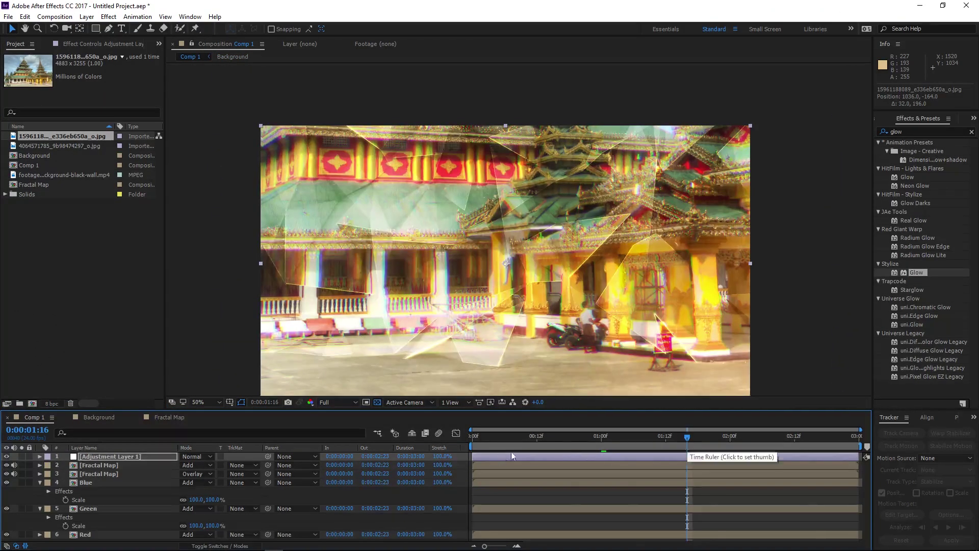
pyautogui.click(790, 442)
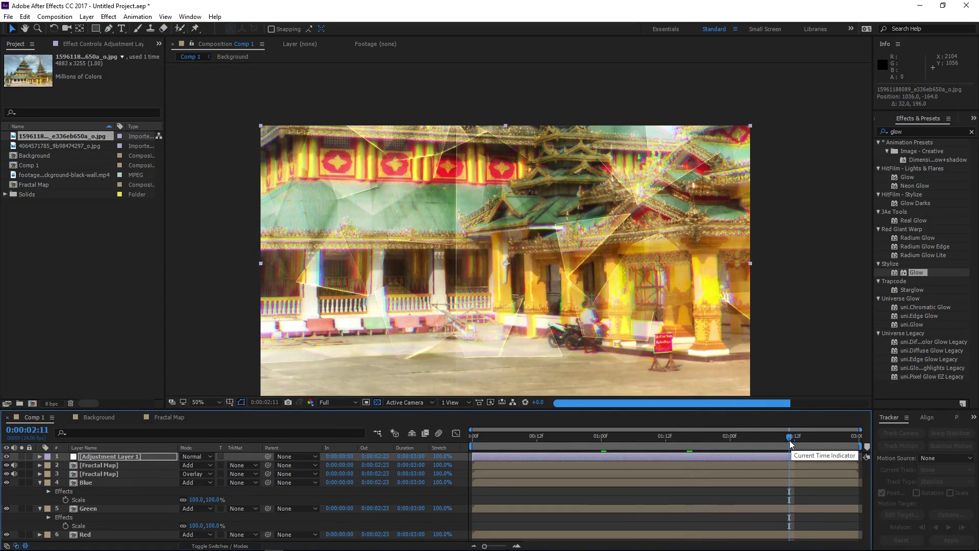
pyautogui.moveTo(608, 442); pyautogui.dragTo(526, 442)
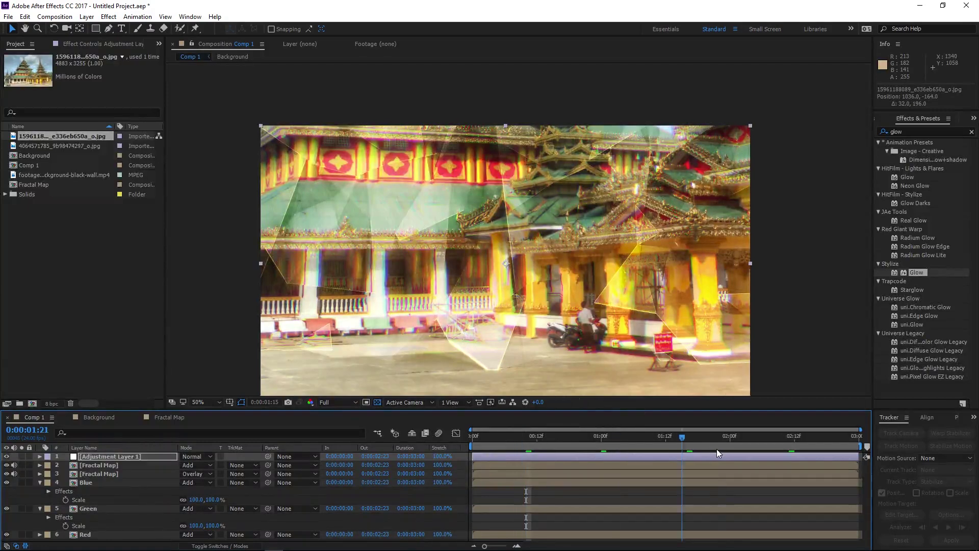
pyautogui.scroll(-2, 592, 285)
pyautogui.scroll(2, 588, 280)
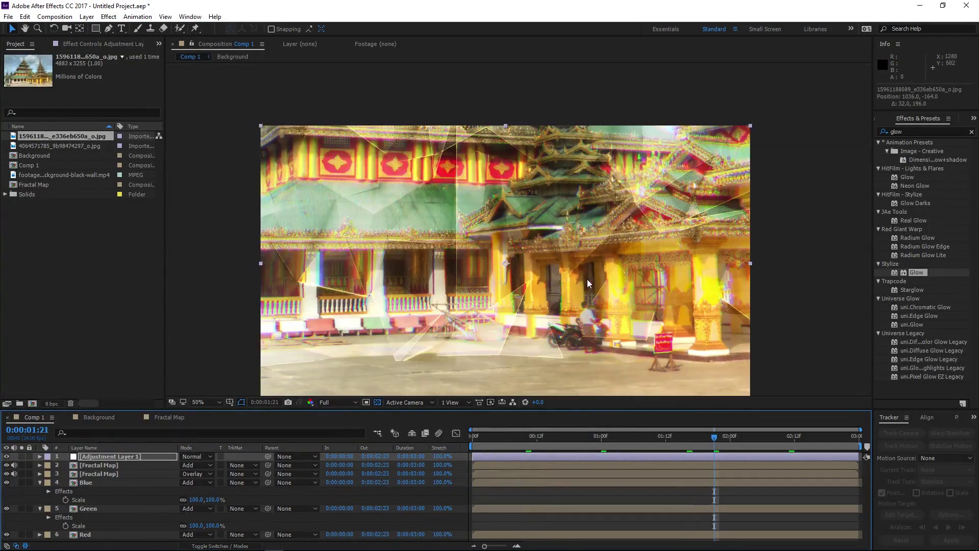
pyautogui.moveTo(825, 448); pyautogui.dragTo(587, 452)
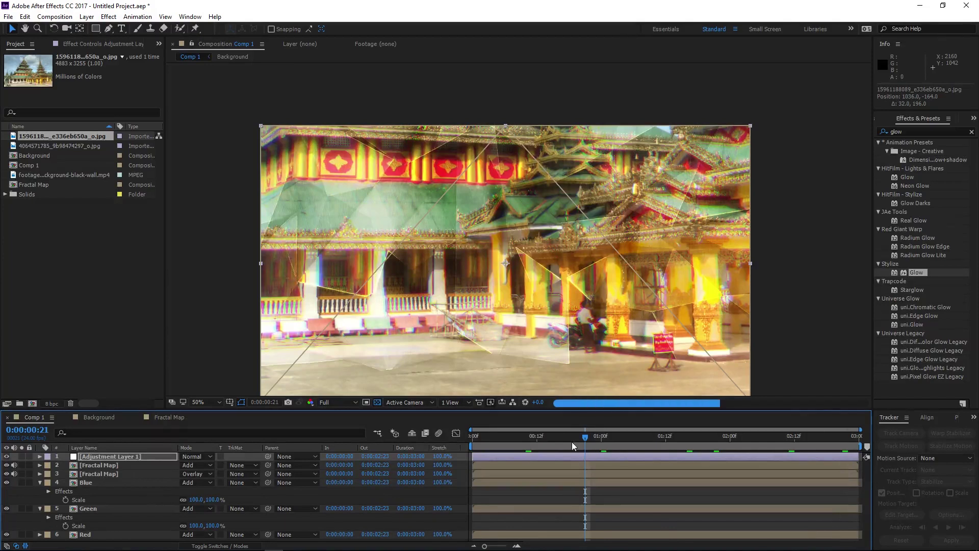
pyautogui.press('Home')
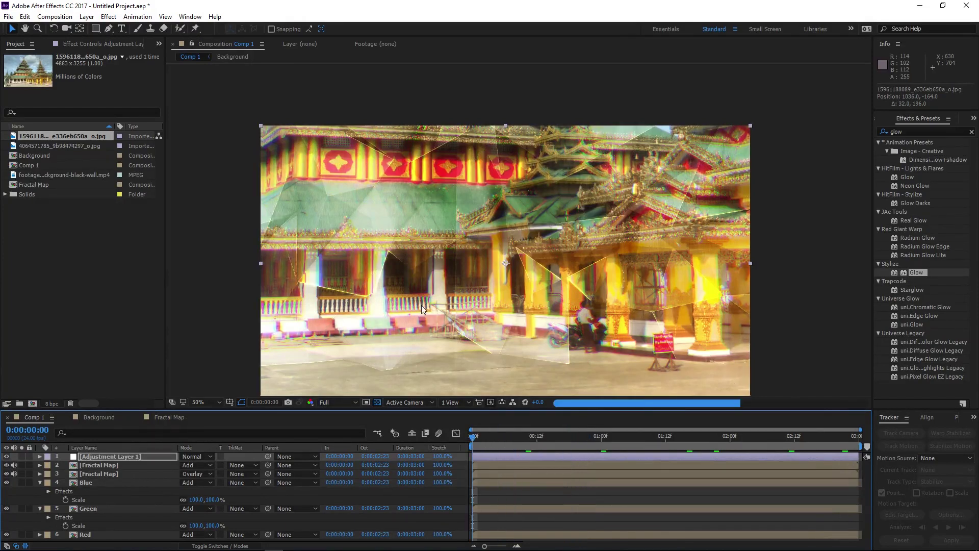